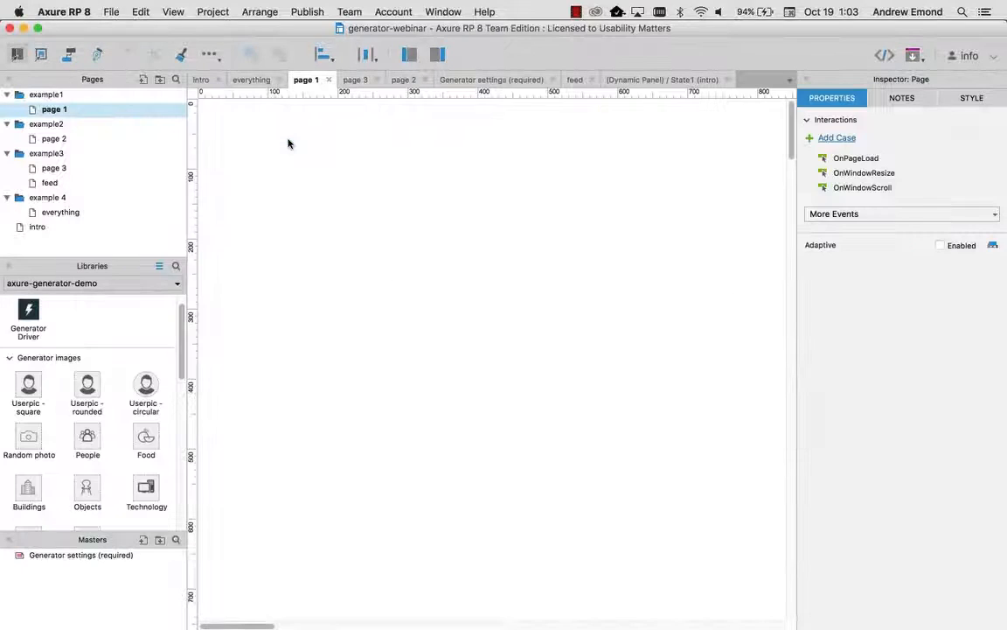
# Step: Place the Generator Driver widget from the library on page 1 near the canvas origin, at about X 16, Y 28
pyautogui.moveTo(179, 319); pyautogui.dragTo(166, 280)
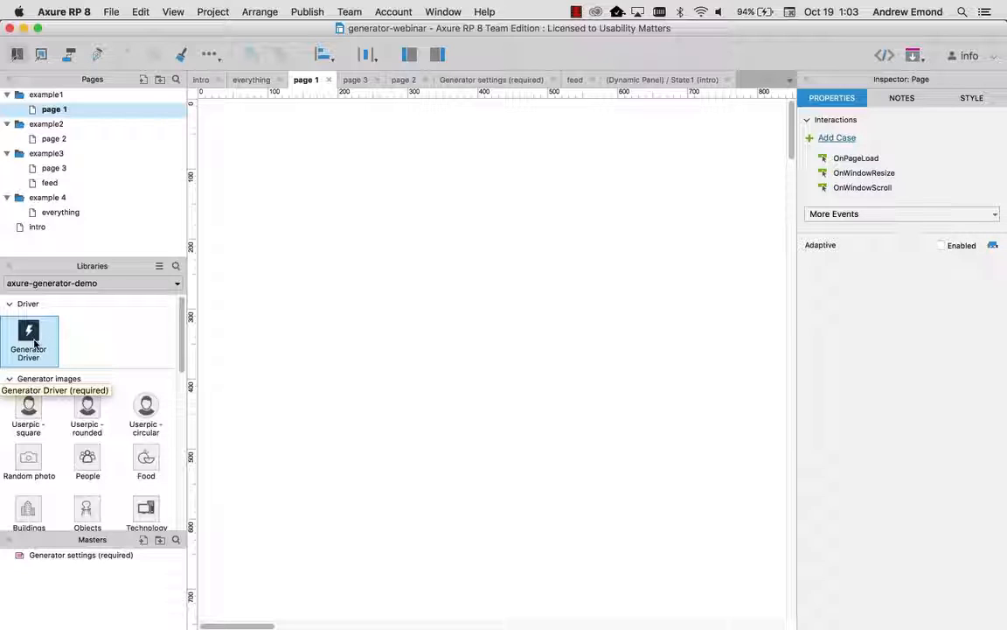
pyautogui.moveTo(35, 342); pyautogui.dragTo(194, 98)
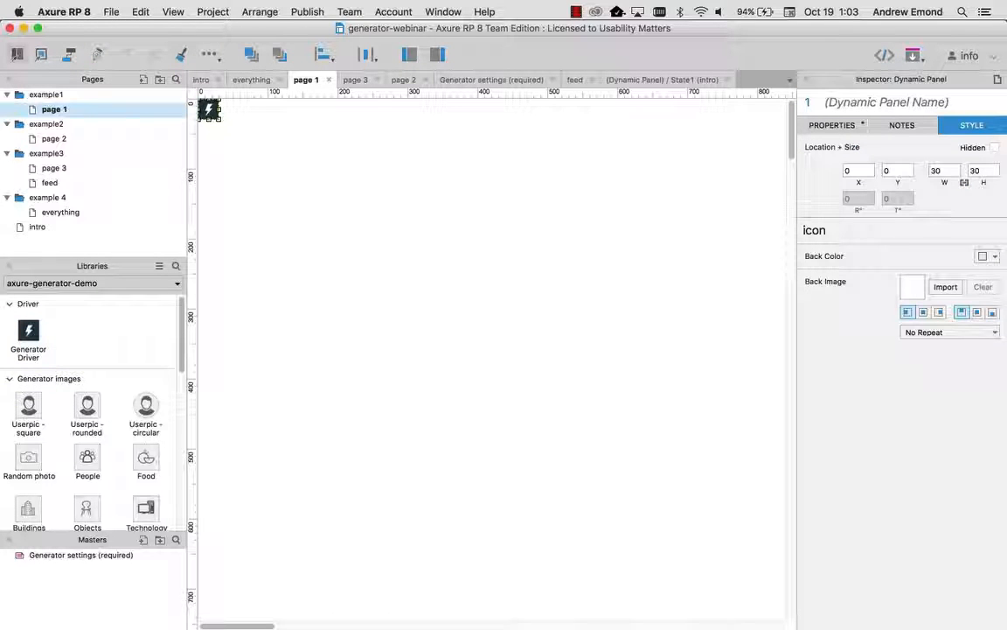
pyautogui.moveTo(208, 110); pyautogui.dragTo(220, 130)
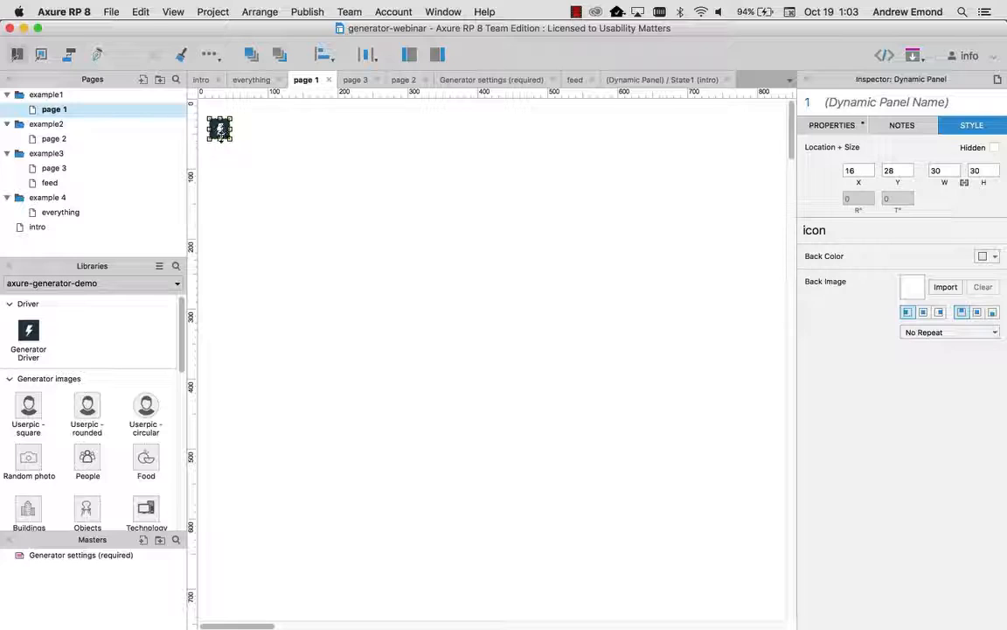
# Step: Preview page 1 in the browser, then close the preview and return to Axure RP
pyautogui.press('super+period')
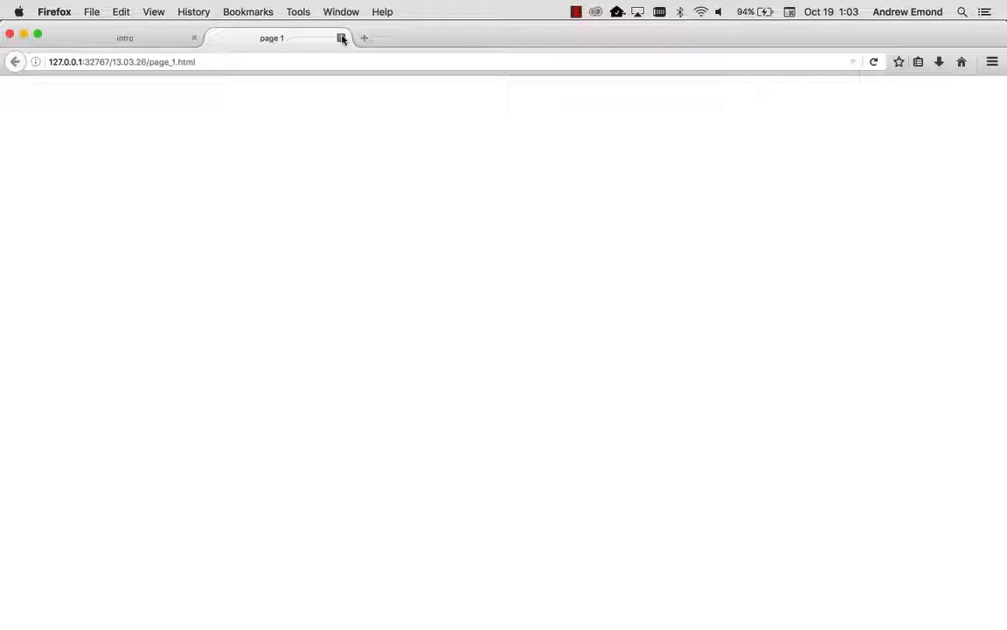
pyautogui.click(342, 39)
pyautogui.press('super+Tab')
# Step: Move the Generator Driver to about X 8, Y 15 and set it hidden
pyautogui.moveTo(219, 129); pyautogui.dragTo(215, 120)
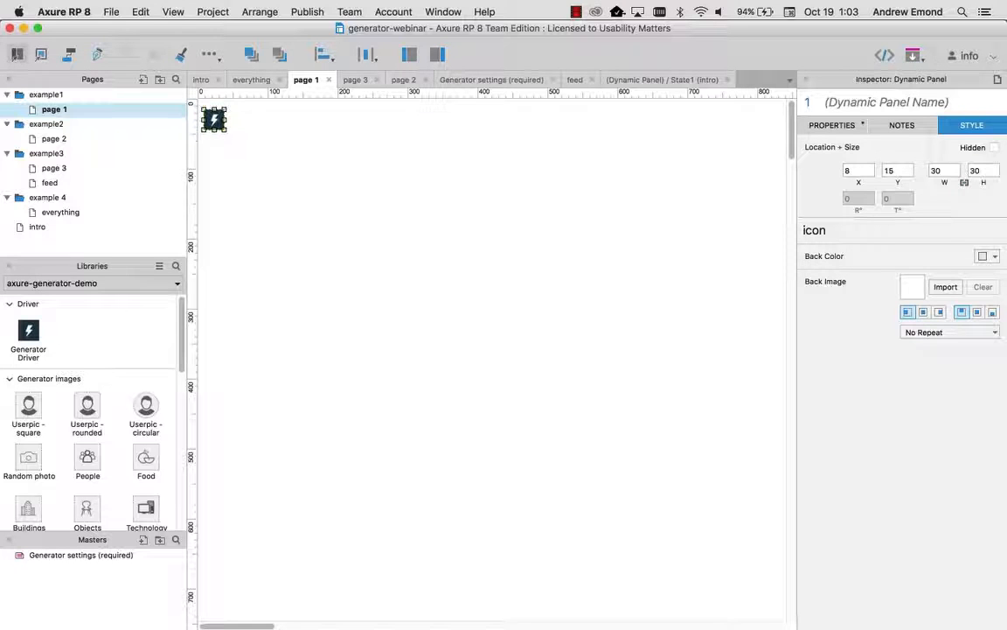
pyautogui.rightClick(221, 114)
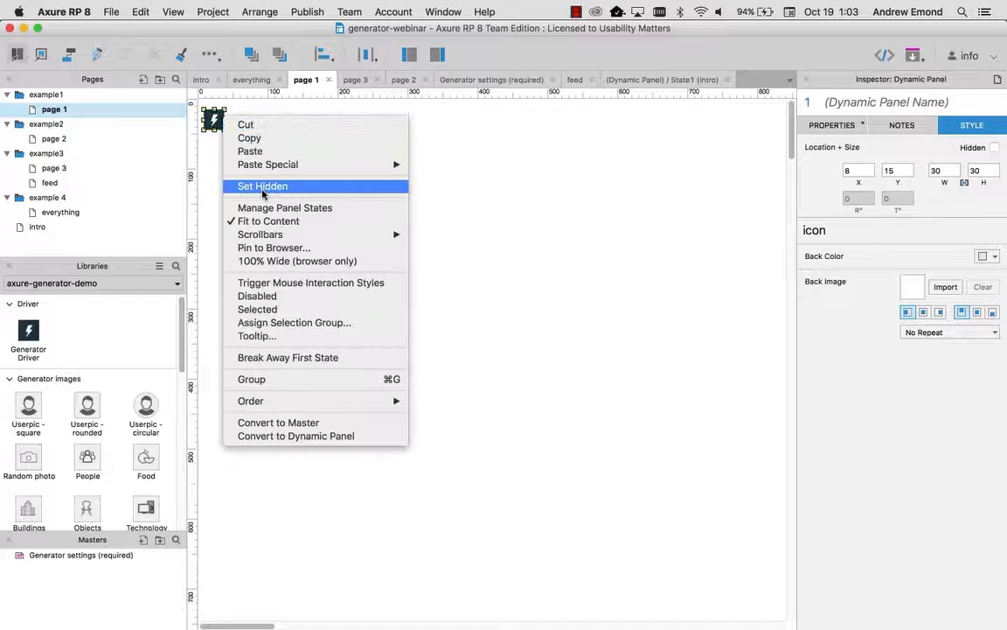
pyautogui.click(263, 186)
pyautogui.click(282, 217)
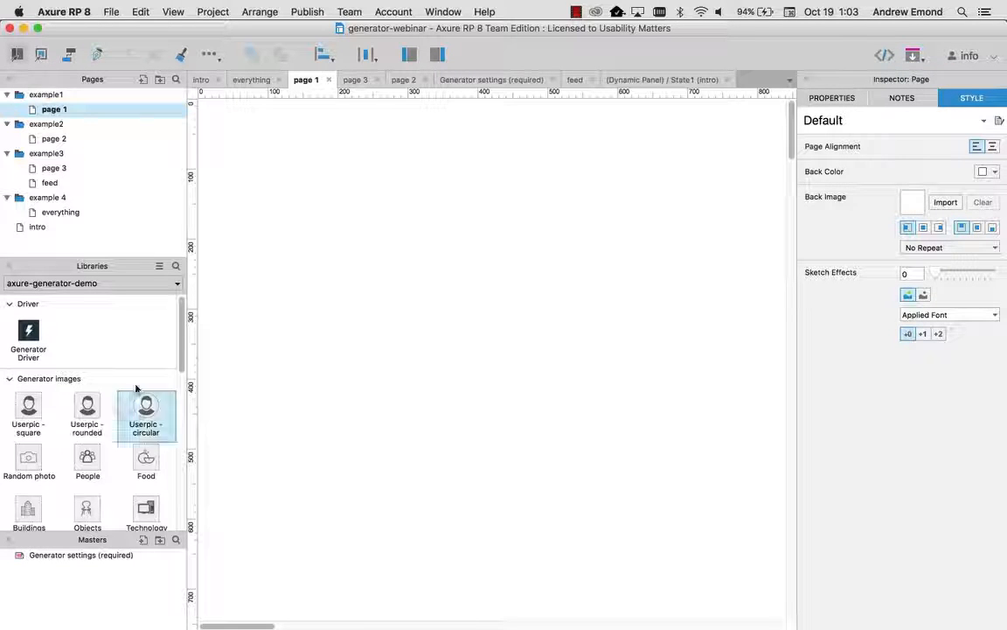
# Step: Search the widget library for "name" and place three First name widgets in a row on page 1
pyautogui.click(176, 266)
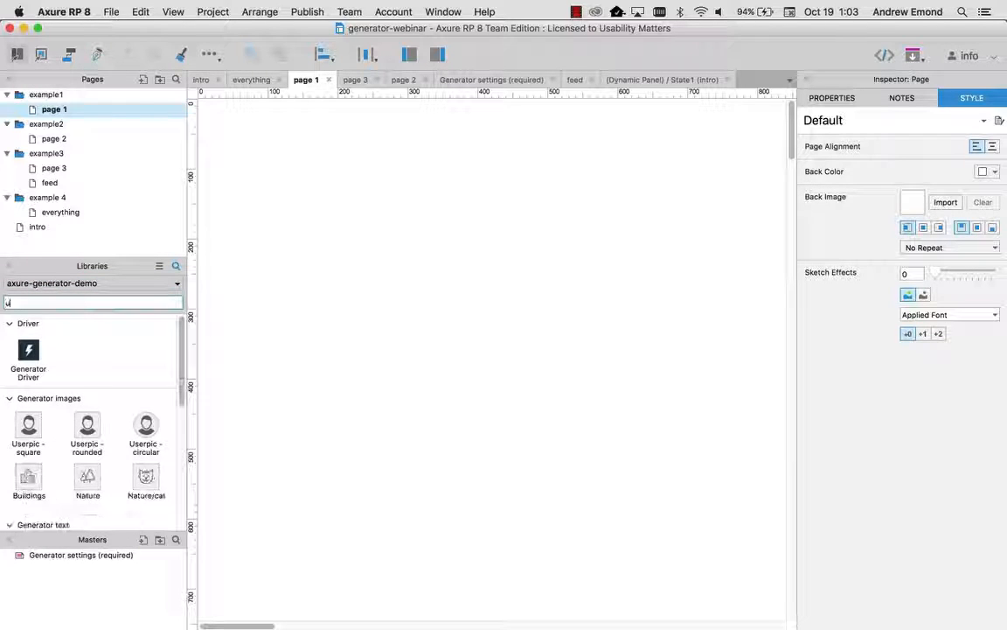
pyautogui.write('name')
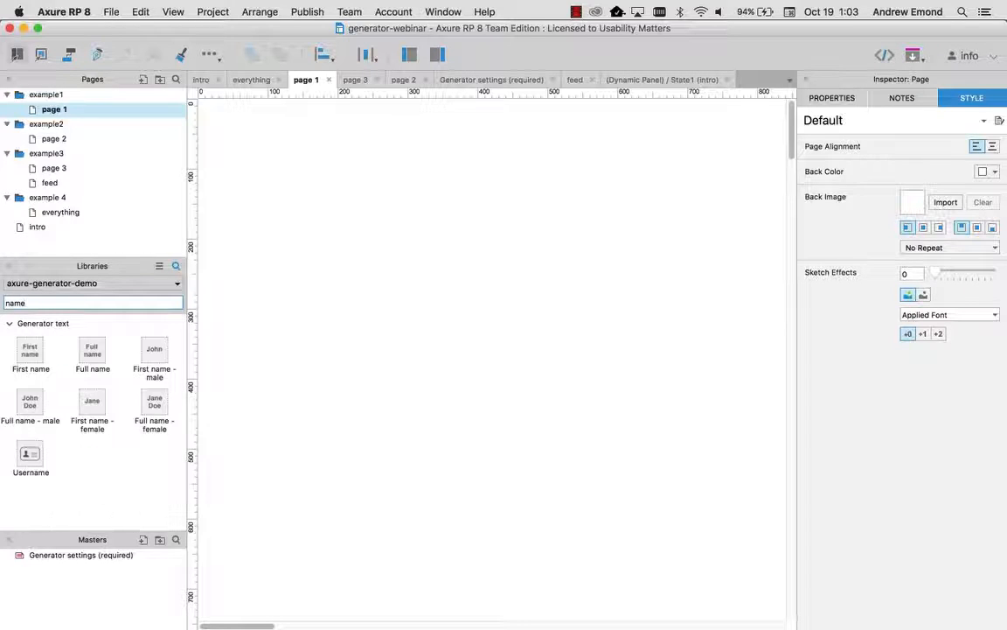
pyautogui.moveTo(31, 354); pyautogui.dragTo(378, 238)
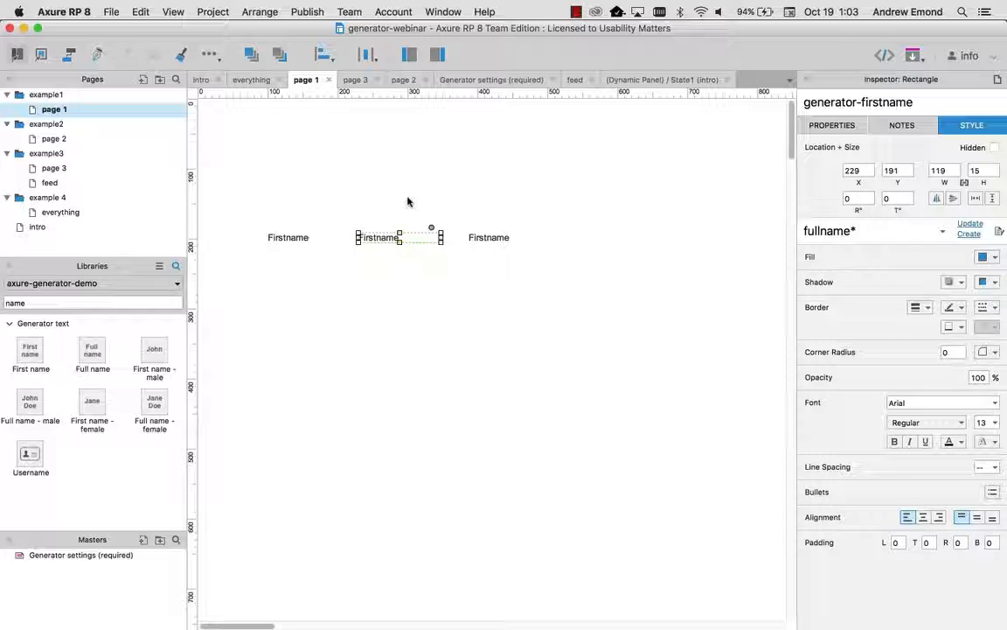
# Step: Preview page 1 in Firefox, reload it three times to check the random first names, and return to Axure RP
pyautogui.press('super+period')
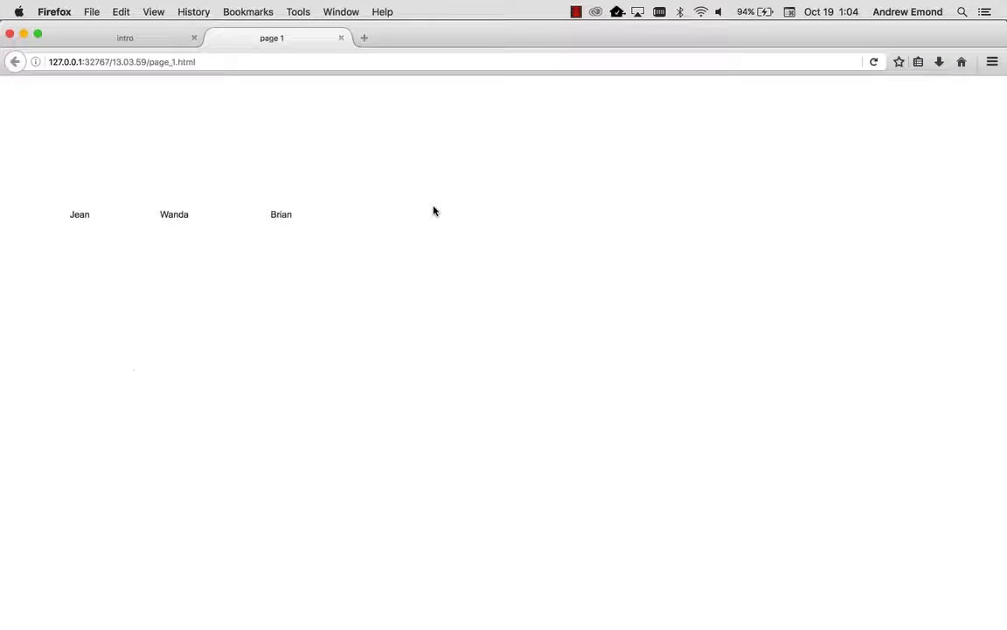
pyautogui.click(873, 62)
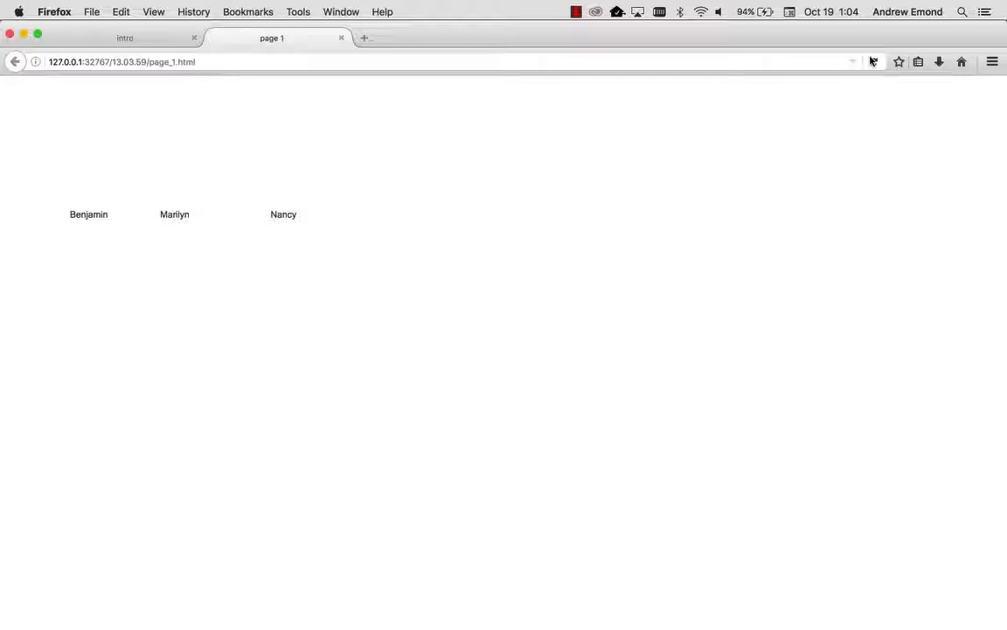
pyautogui.click(872, 61)
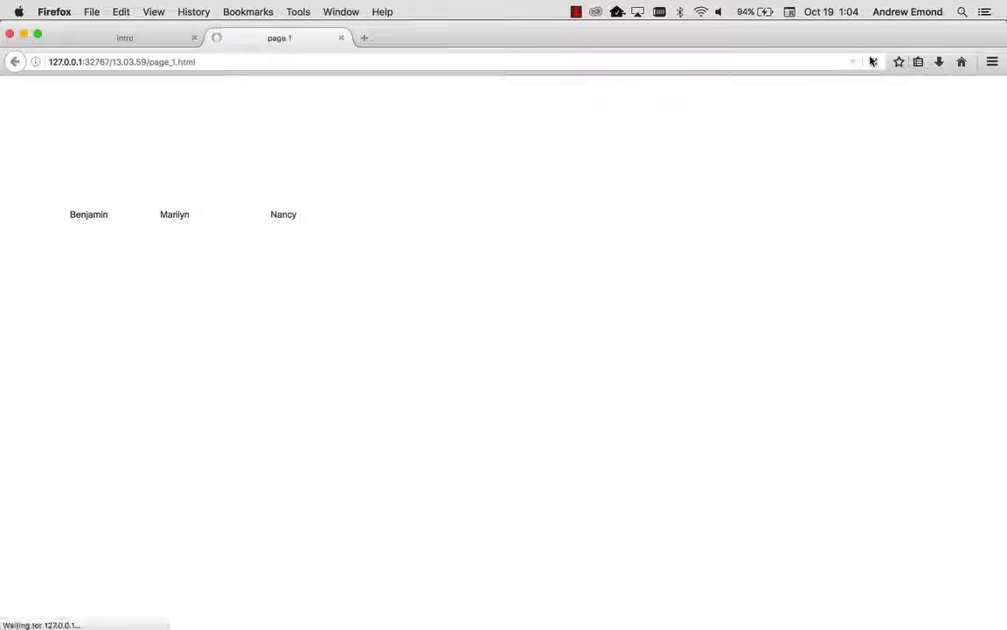
pyautogui.click(872, 61)
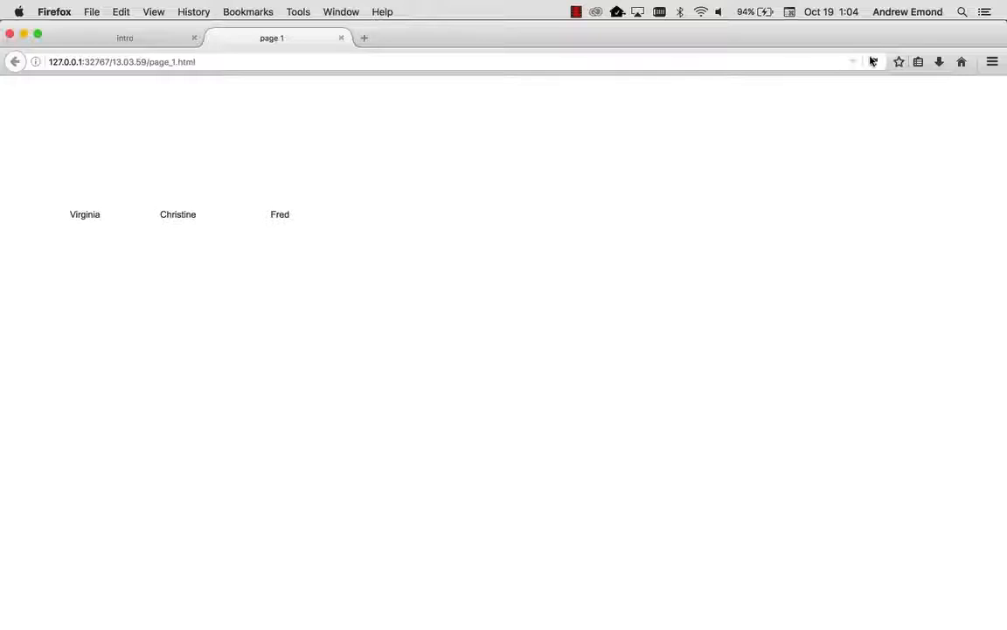
pyautogui.press('super+Tab')
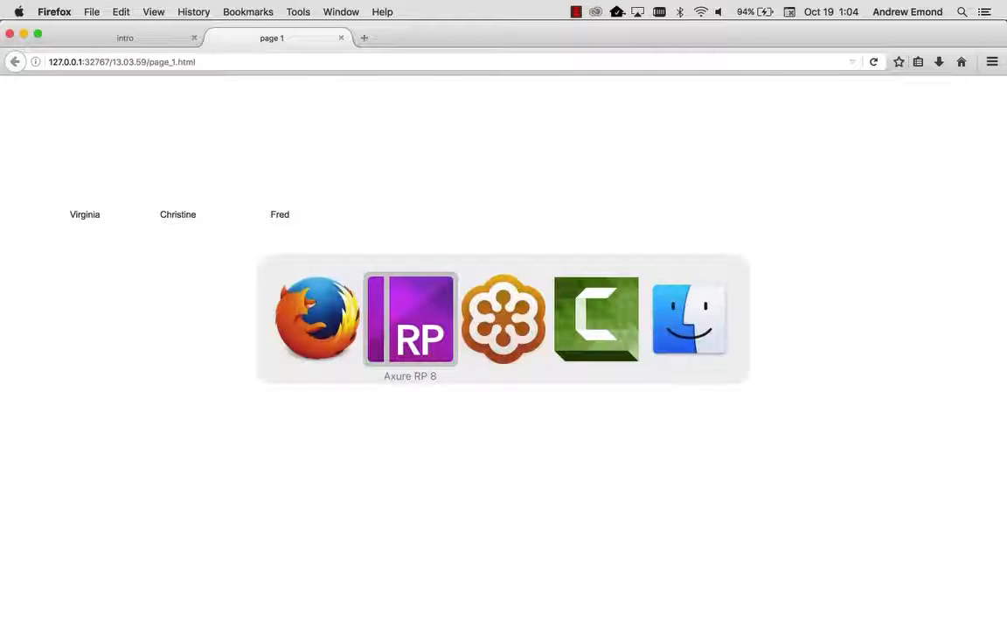
# Step: Replace the three First name widgets with one Full name widget at about X 96, Y 176
pyautogui.moveTo(616, 290); pyautogui.dragTo(370, 230)
pyautogui.press('Delete')
pyautogui.moveTo(92, 354); pyautogui.dragTo(293, 224)
pyautogui.click(302, 236)
pyautogui.press('Delete')
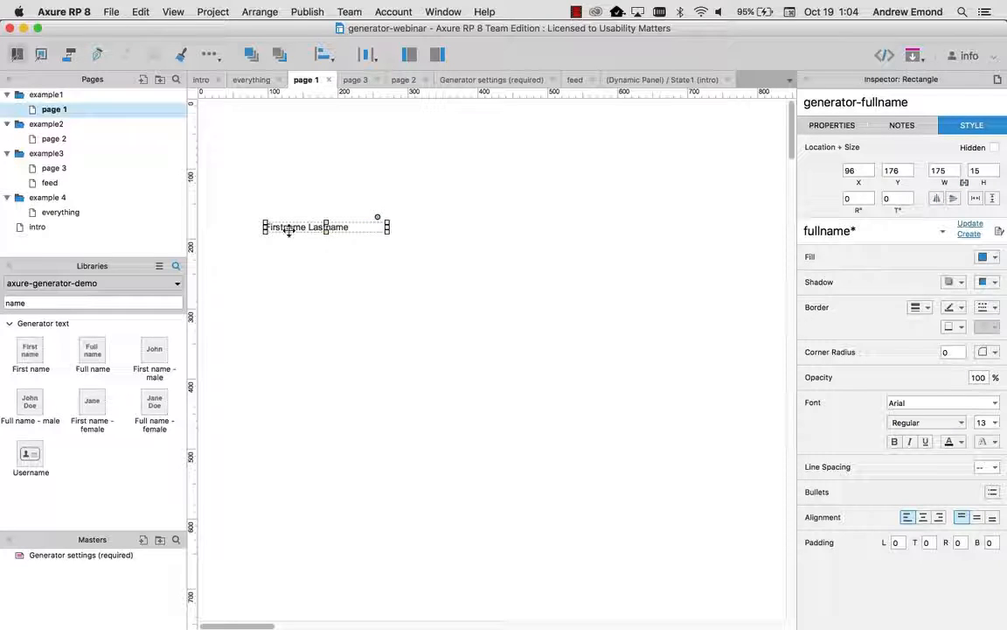
# Step: Preview page 1 in Firefox, reload it twice to check the random full names, and return to Axure RP
pyautogui.press('super+period')
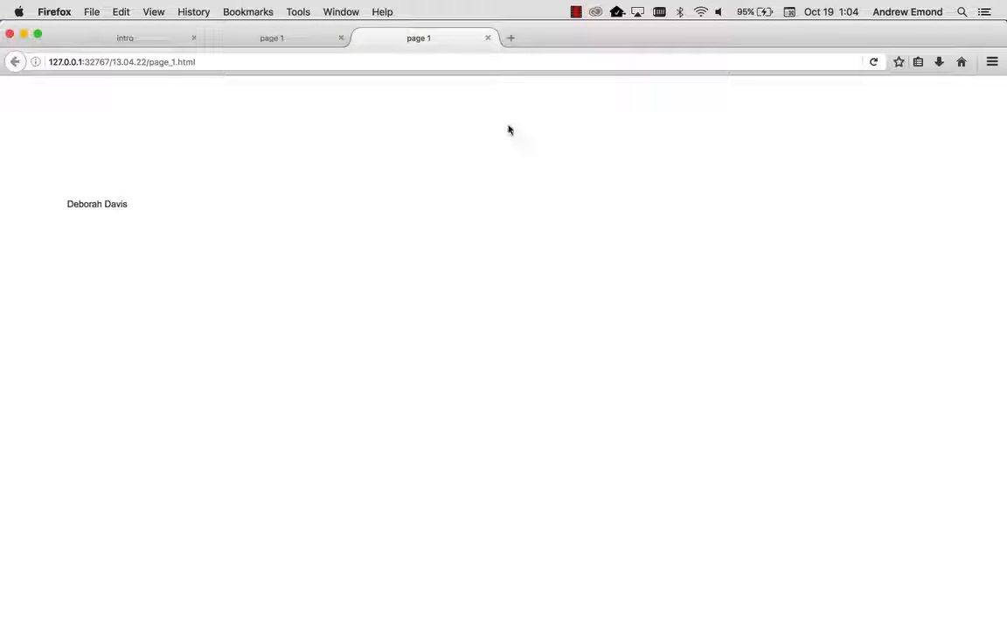
pyautogui.click(873, 62)
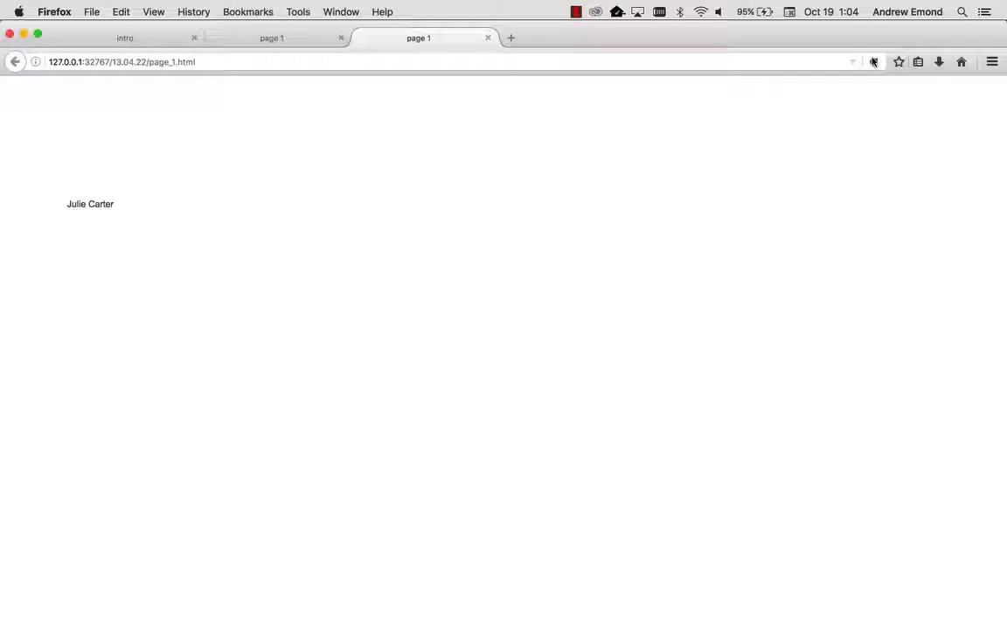
pyautogui.click(873, 61)
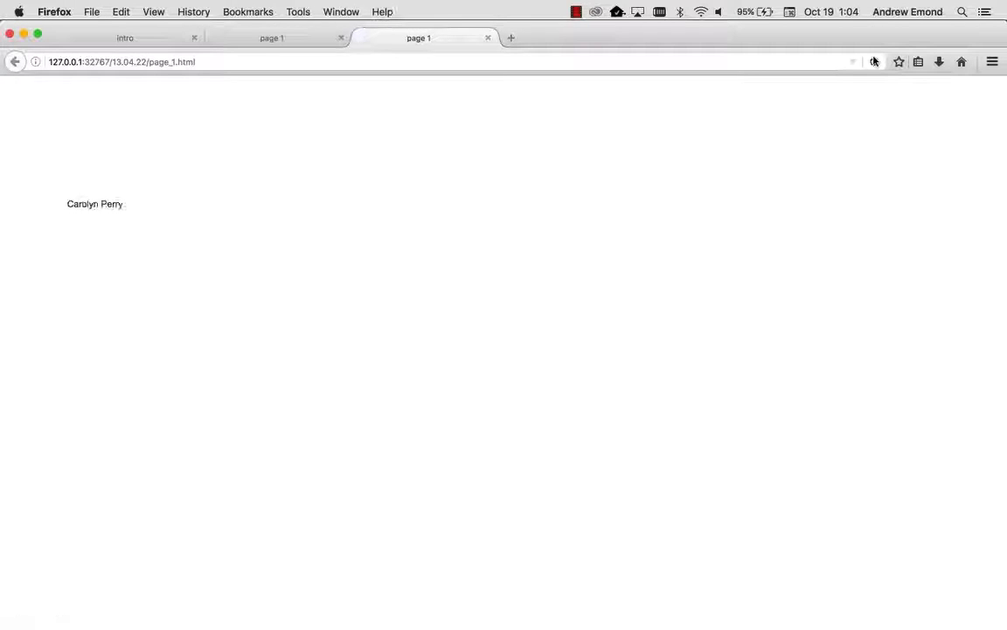
pyautogui.press('super+Tab')
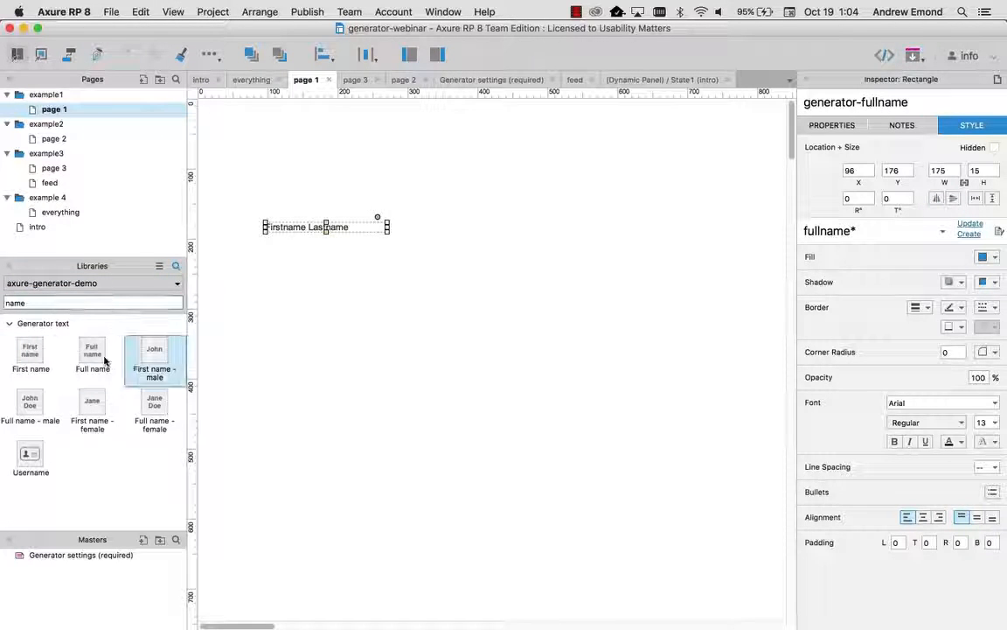
# Step: Search the library for "email" and place an Email address widget below the full name at about X 96, Y 213
pyautogui.moveTo(39, 303); pyautogui.dragTo(2, 302)
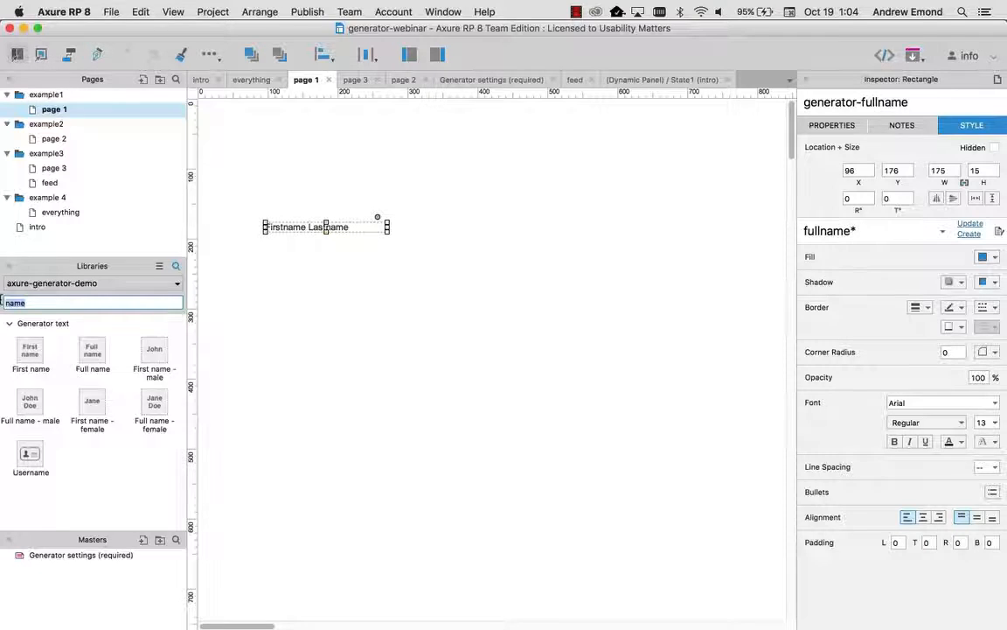
pyautogui.press('BackSpace')
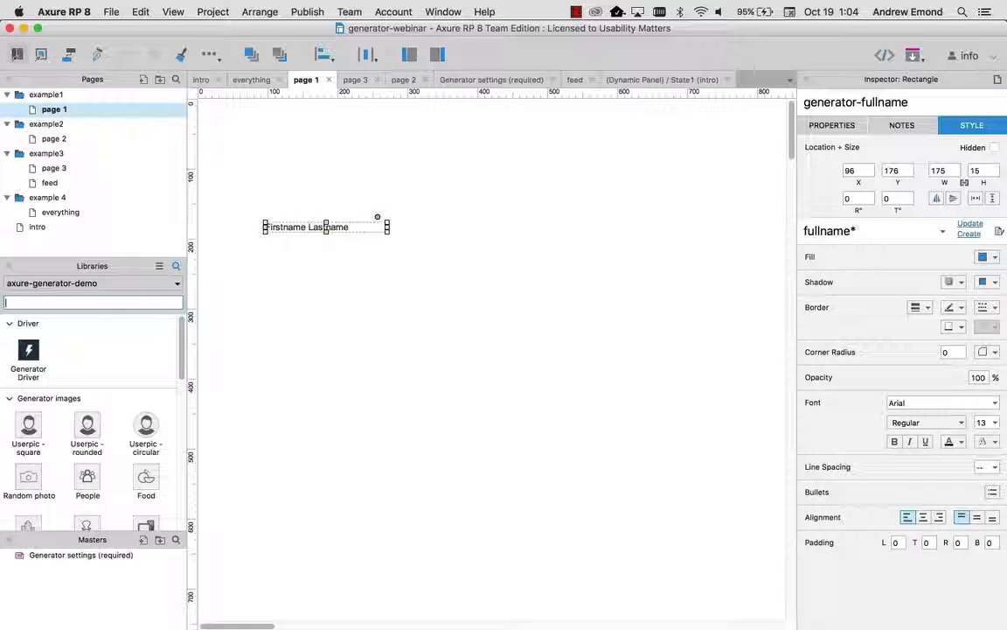
pyautogui.write('email')
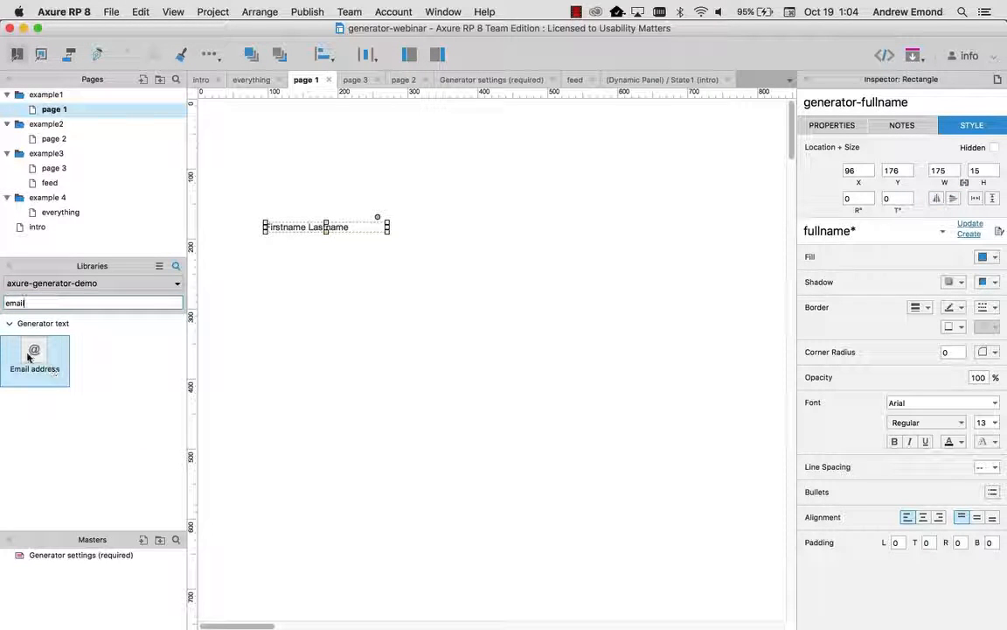
pyautogui.moveTo(29, 357); pyautogui.dragTo(265, 250)
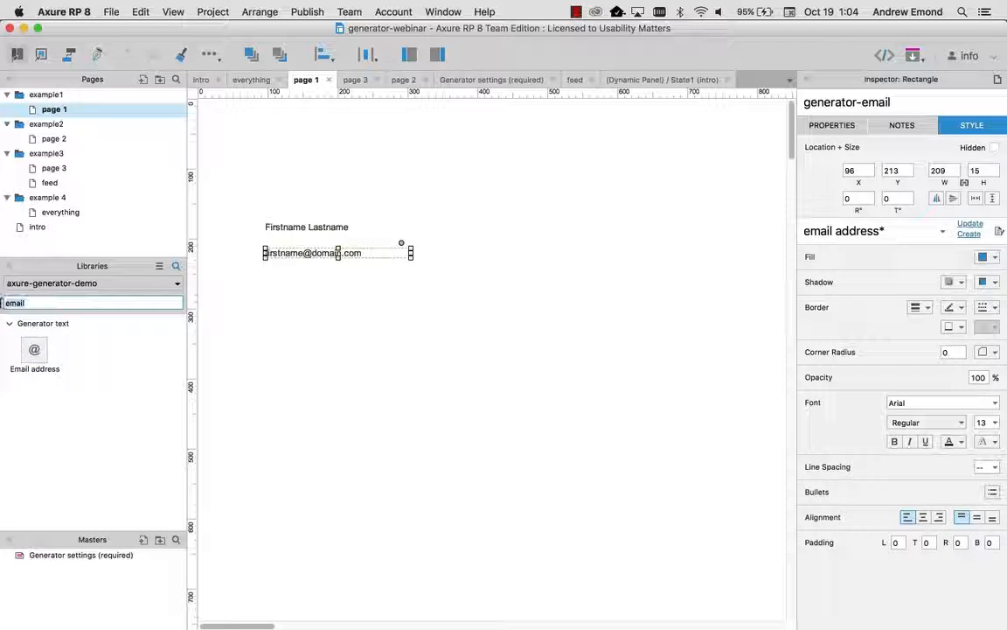
# Step: Search the library for "prof" and place a Profession widget below the email address at about X 96, Y 255
pyautogui.press('BackSpace')
pyautogui.press('BackSpace')
pyautogui.press('BackSpace')
pyautogui.press('BackSpace')
pyautogui.press('BackSpace')
pyautogui.write('prod')
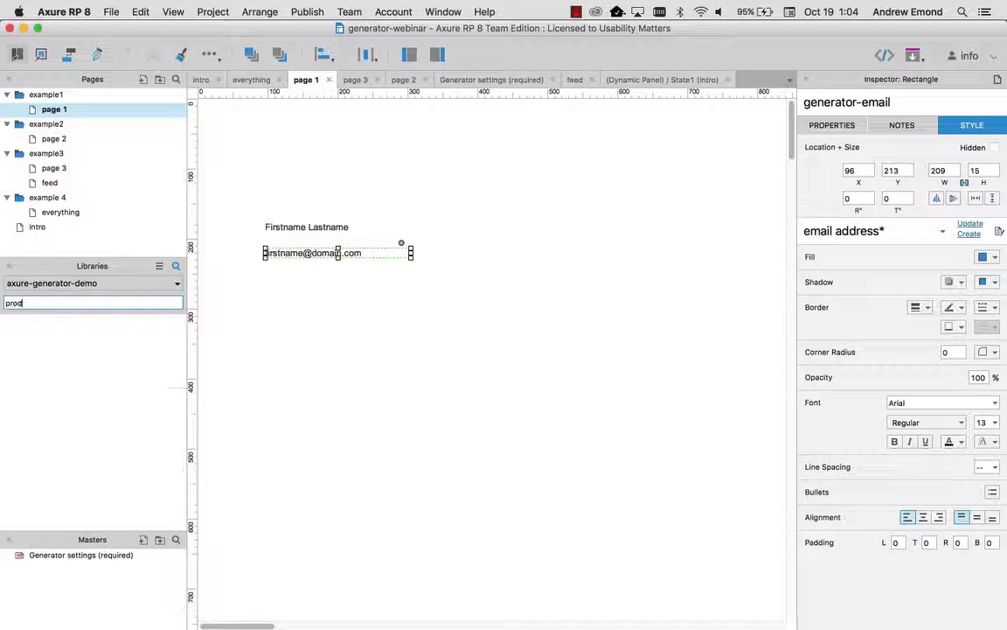
pyautogui.press('BackSpace')
pyautogui.write('f')
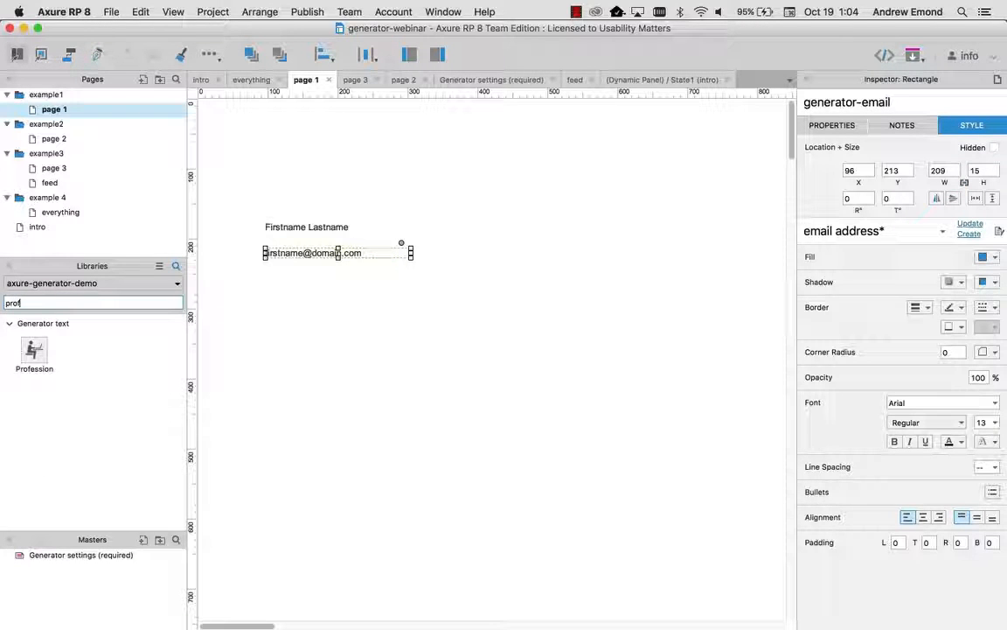
pyautogui.click(32, 349)
pyautogui.moveTo(30, 355); pyautogui.dragTo(265, 278)
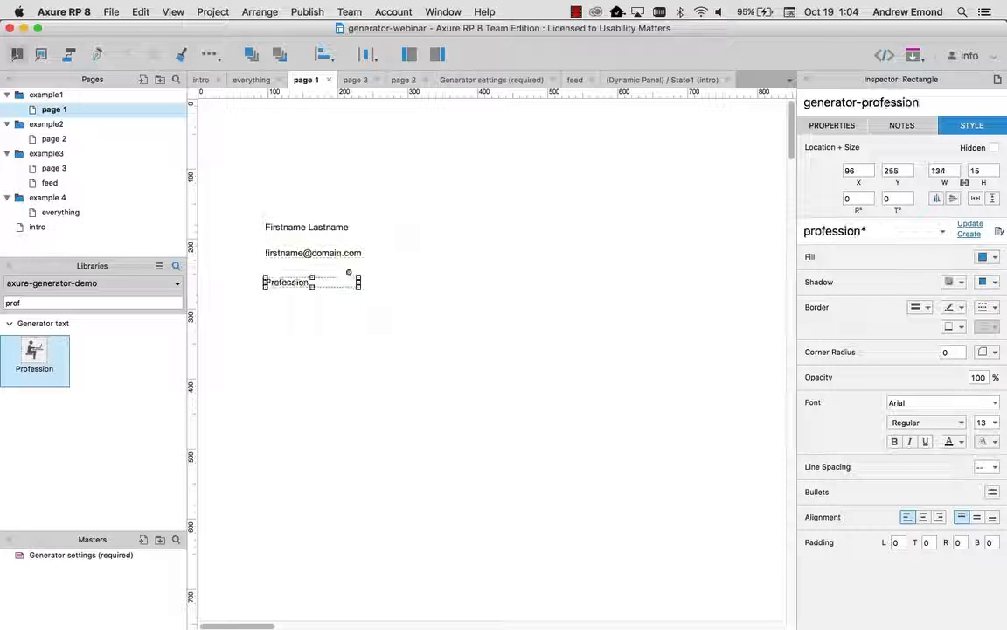
# Step: Search the library for "phone" and place a Phone number widget below the profession, aligned at X 96
pyautogui.click(54, 303)
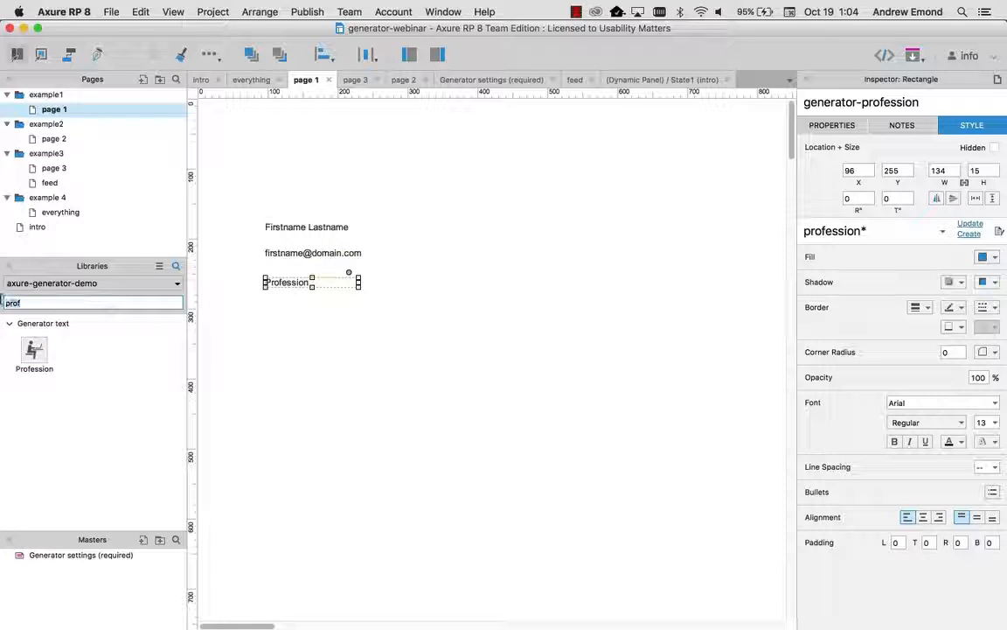
pyautogui.write('phone')
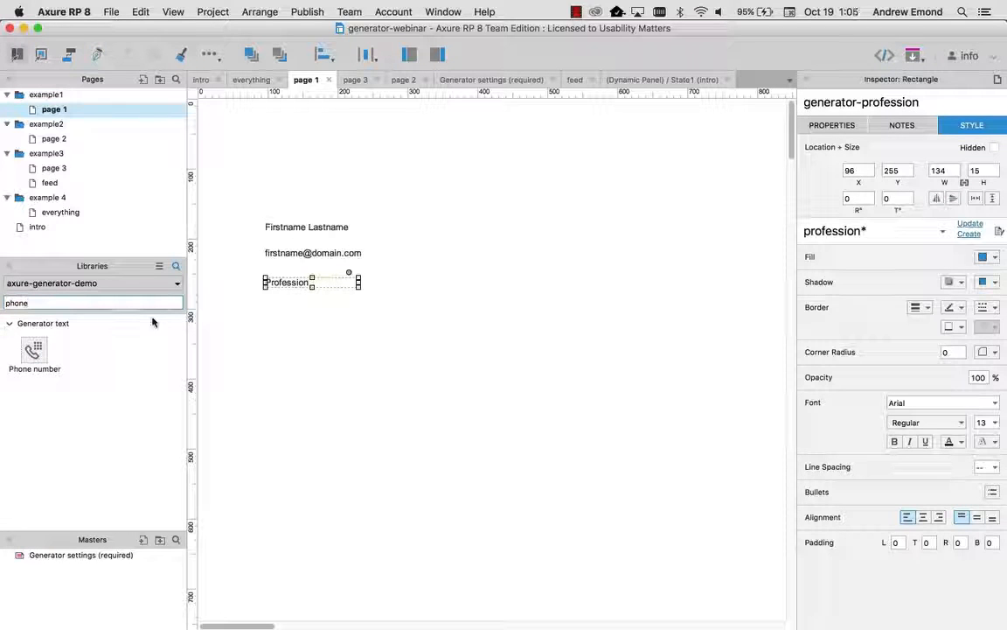
pyautogui.moveTo(44, 370); pyautogui.dragTo(269, 306)
# Step: Duplicate the four text widgets into two more columns, the third at X 612, and check the page in a Firefox preview
pyautogui.moveTo(332, 306); pyautogui.dragTo(645, 229)
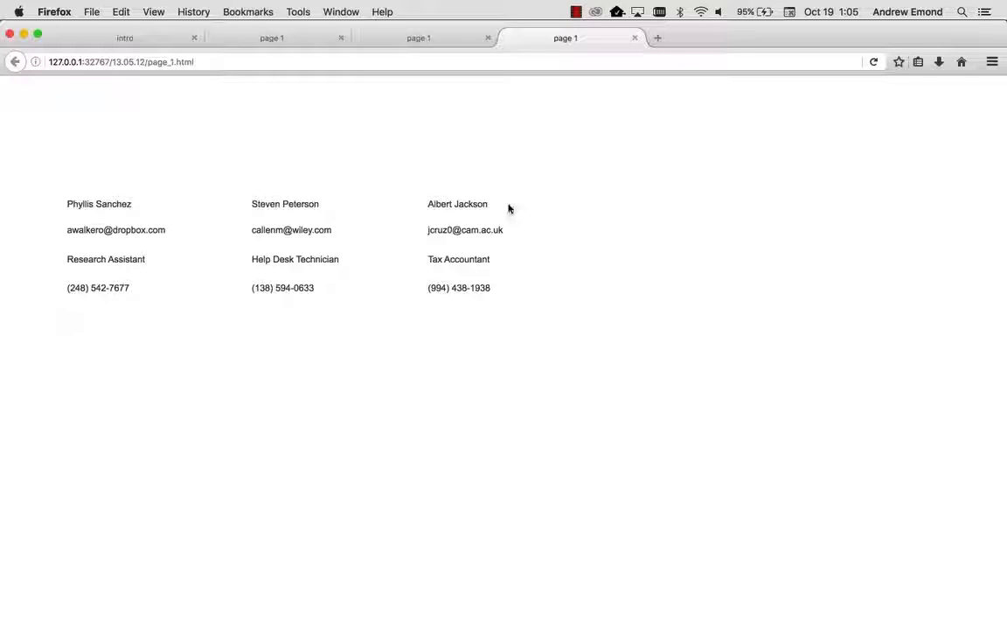
pyautogui.moveTo(579, 626)
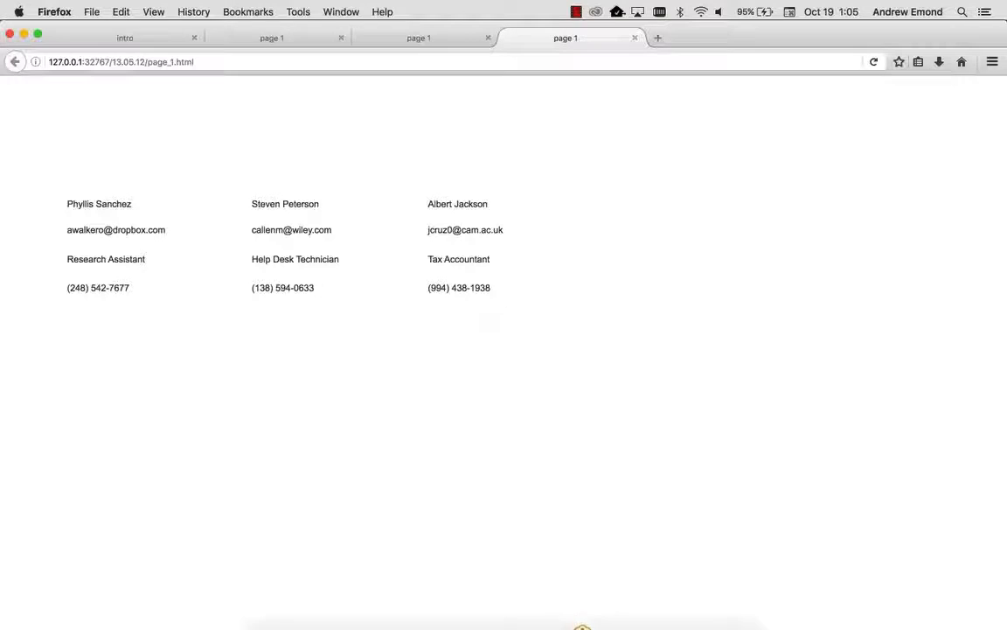
pyautogui.press('super+Tab')
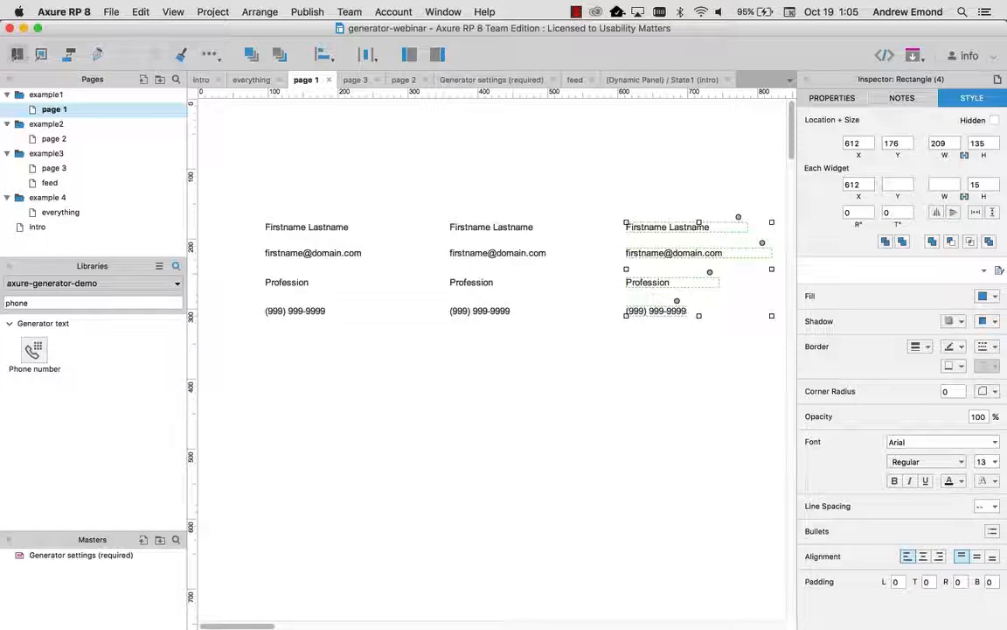
# Step: Clear the library search, place a Userpic - square widget above the first column's full name, and enlarge it proportionally
pyautogui.click(3, 302)
pyautogui.press('BackSpace')
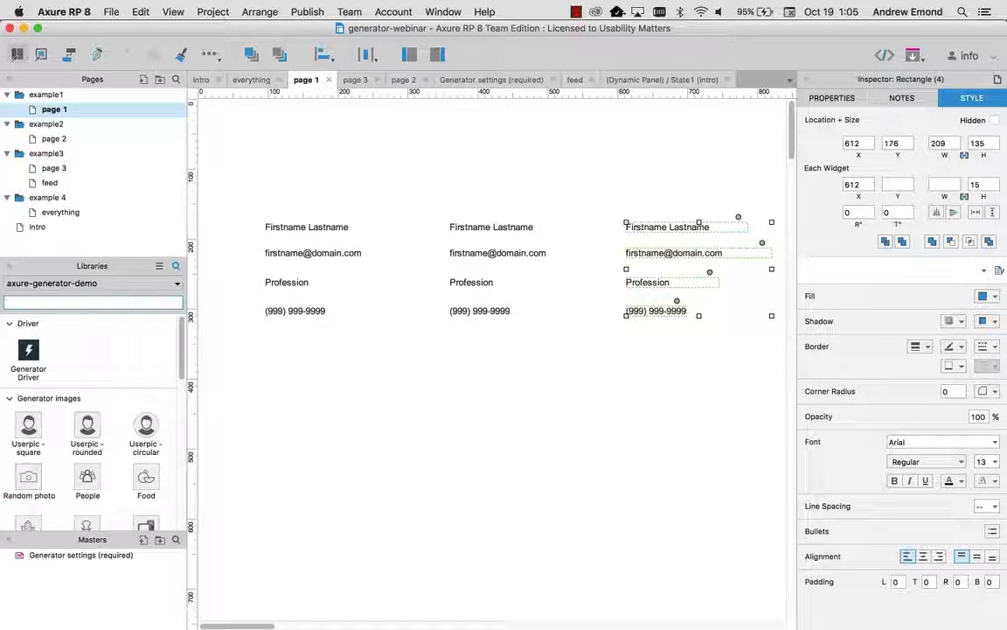
pyautogui.click(22, 444)
pyautogui.moveTo(22, 445); pyautogui.dragTo(264, 140)
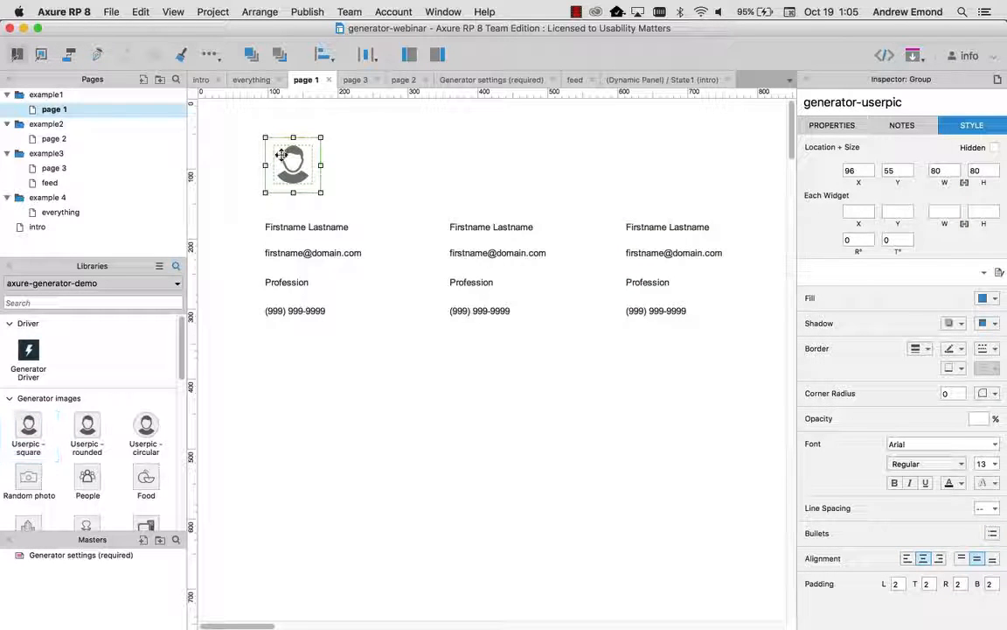
pyautogui.moveTo(321, 138); pyautogui.dragTo(346, 114)
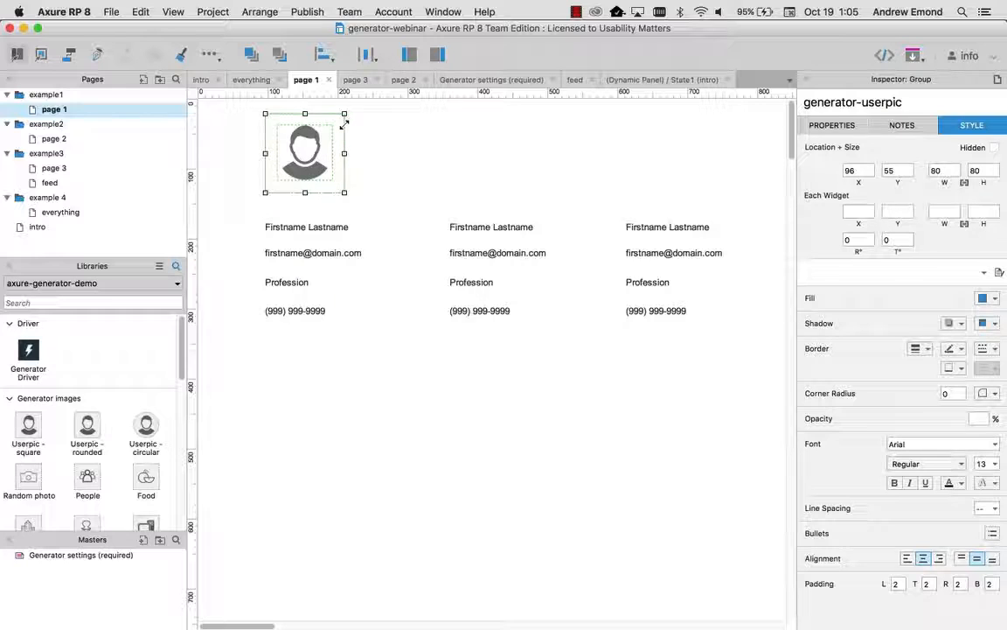
# Step: Duplicate the user picture above the second and third columns, preview the page in Firefox, and reload it for fresh random profiles
pyautogui.moveTo(295, 159); pyautogui.dragTo(647, 159)
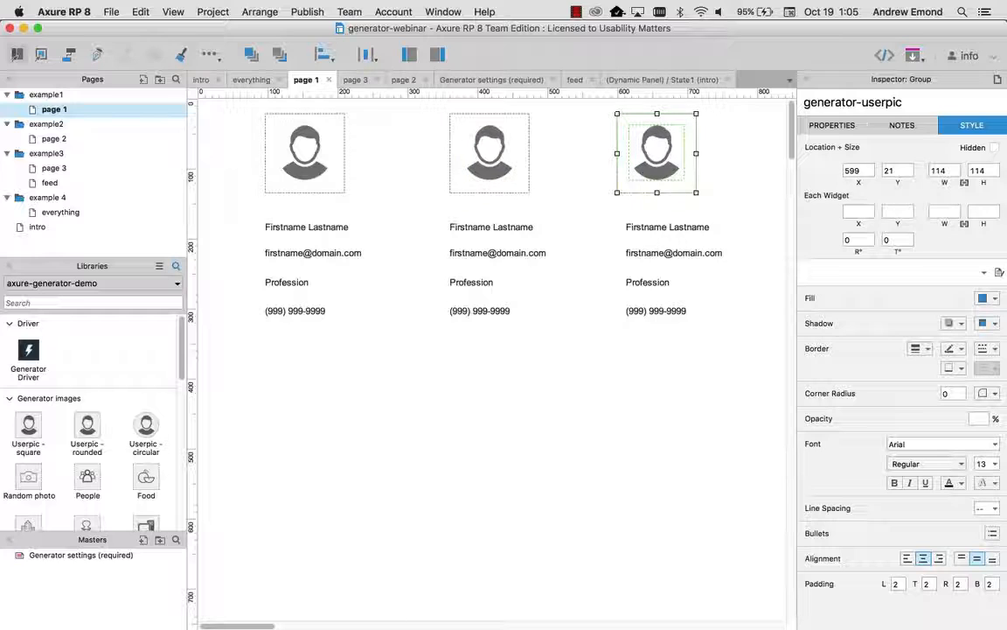
pyautogui.press('super+period')
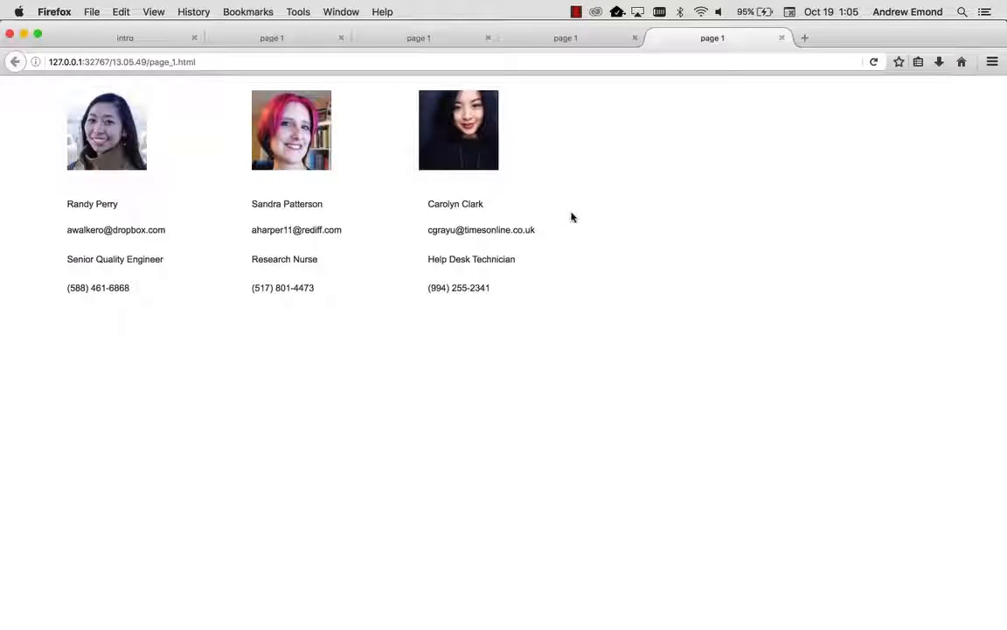
pyautogui.click(875, 63)
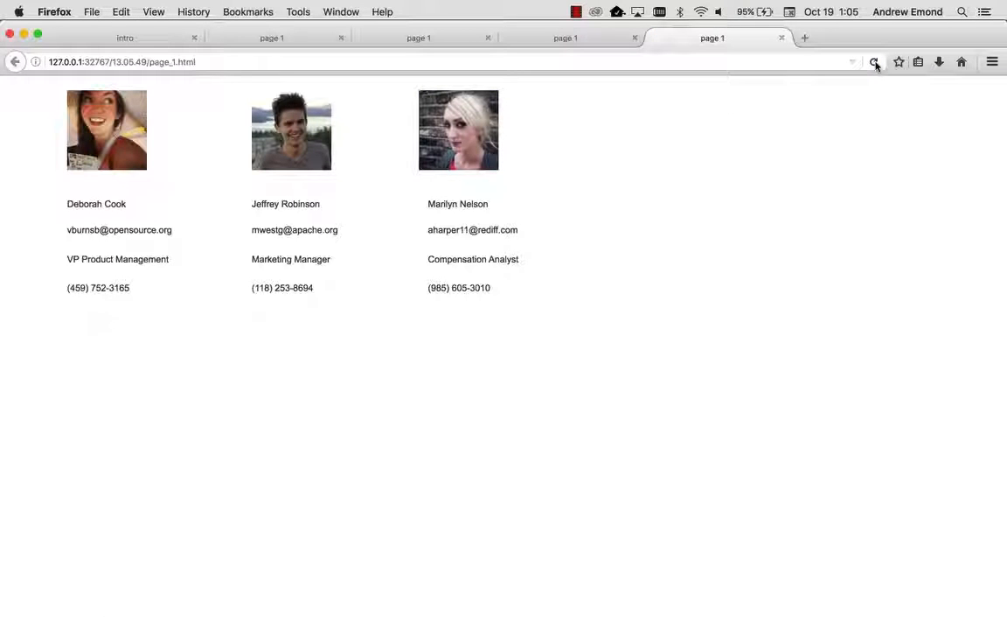
pyautogui.click(875, 63)
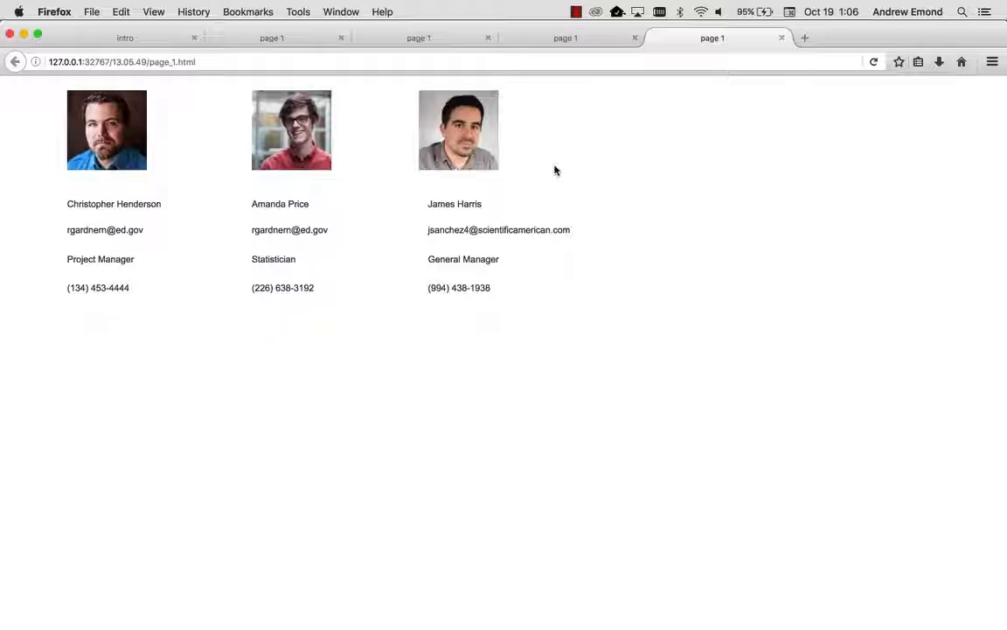
pyautogui.click(874, 61)
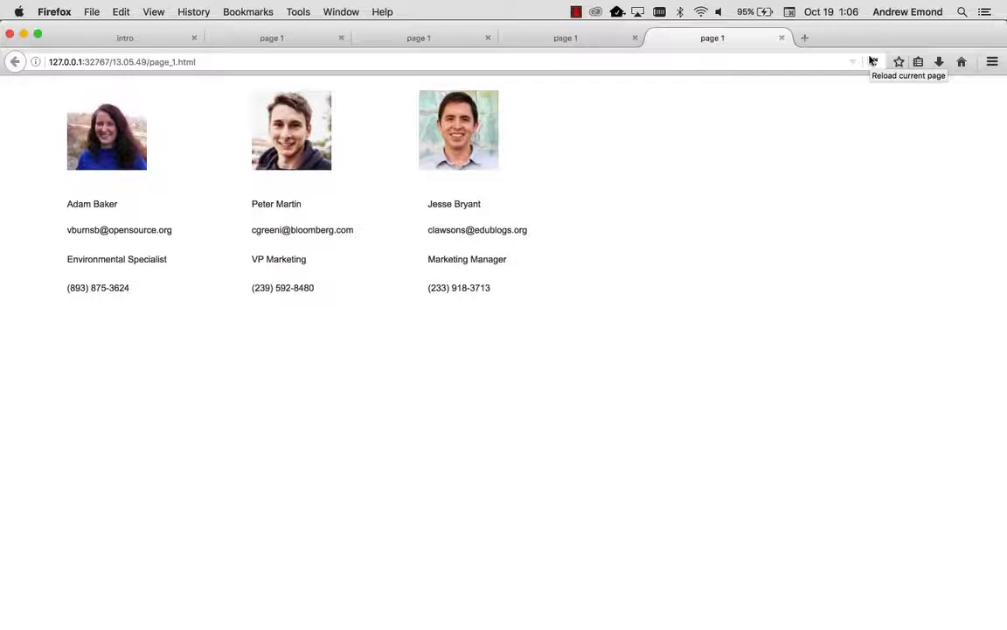
pyautogui.press('super+Tab')
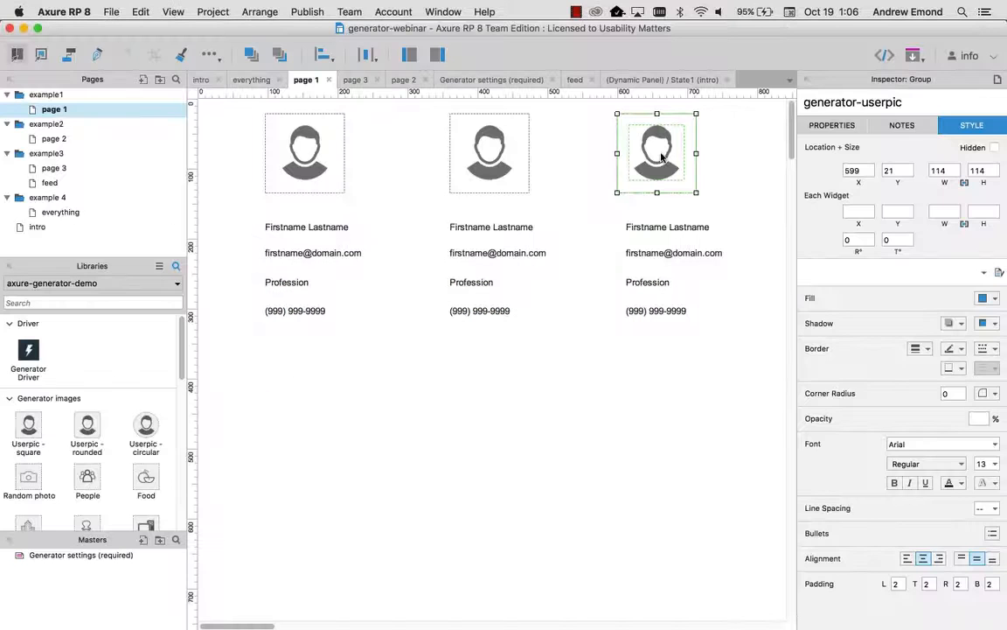
# Step: Move all three user pictures down together to Y 41, closer to the full names
pyautogui.moveTo(303, 158); pyautogui.dragTo(309, 156)
pyautogui.press('super+z')
pyautogui.keyDown('shift'); pyautogui.click(490, 155); pyautogui.keyUp('shift')
pyautogui.keyDown('shift'); pyautogui.click(661, 154); pyautogui.keyUp('shift')
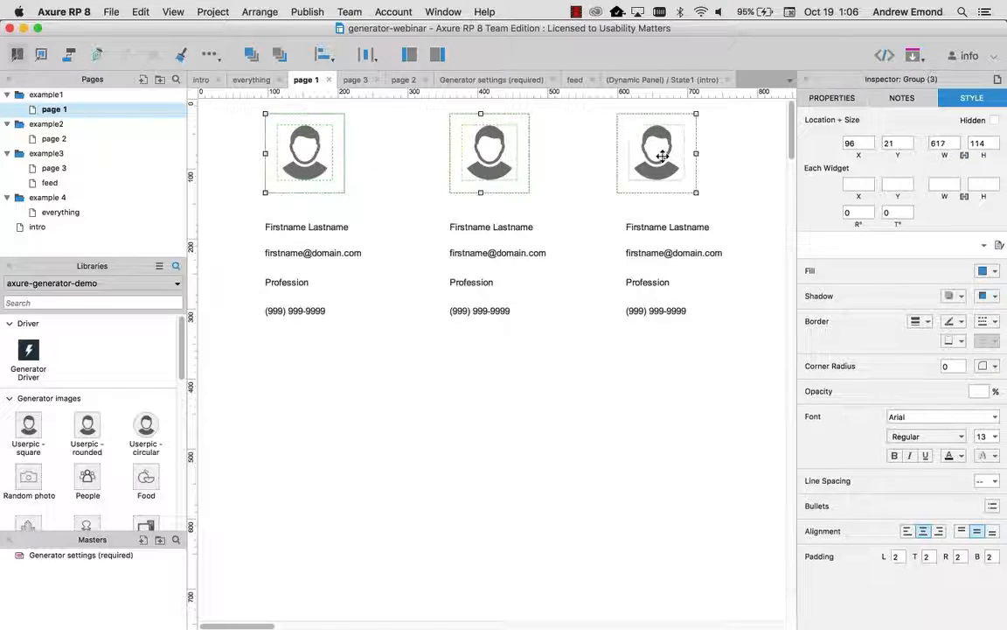
pyautogui.hotkey('shift', 'Down')
pyautogui.hotkey('shift', 'Down')
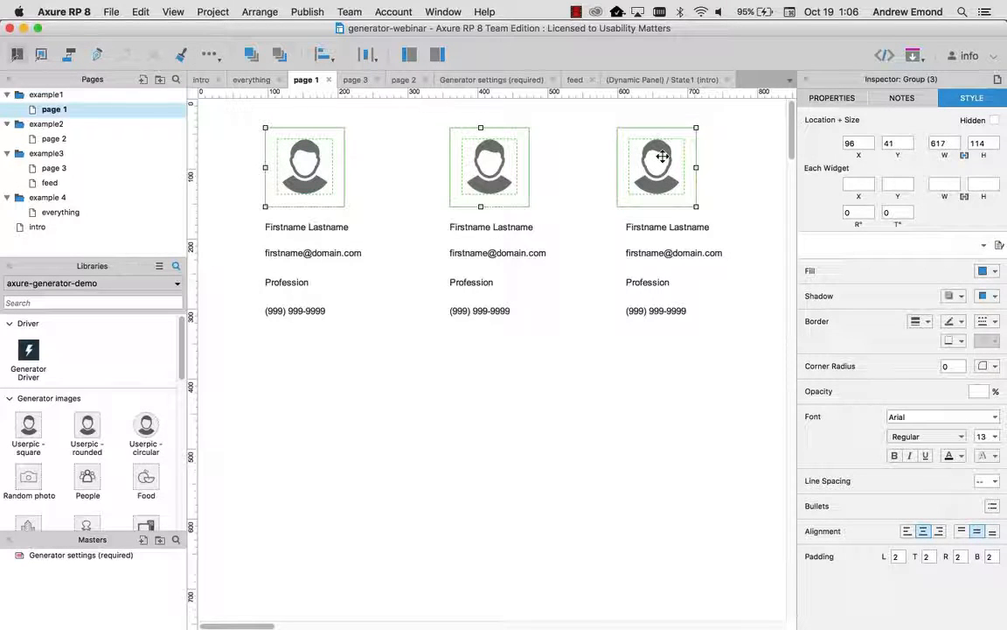
pyautogui.click(305, 241)
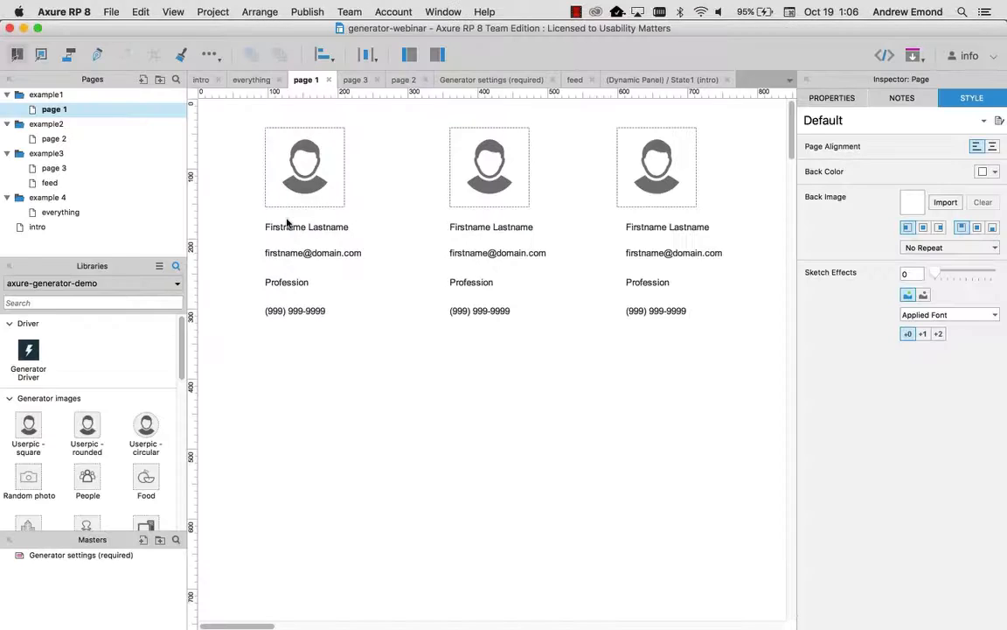
# Step: Reload the page preview in Firefox, close its tab, and return to Axure RP
pyautogui.press('super+Tab')
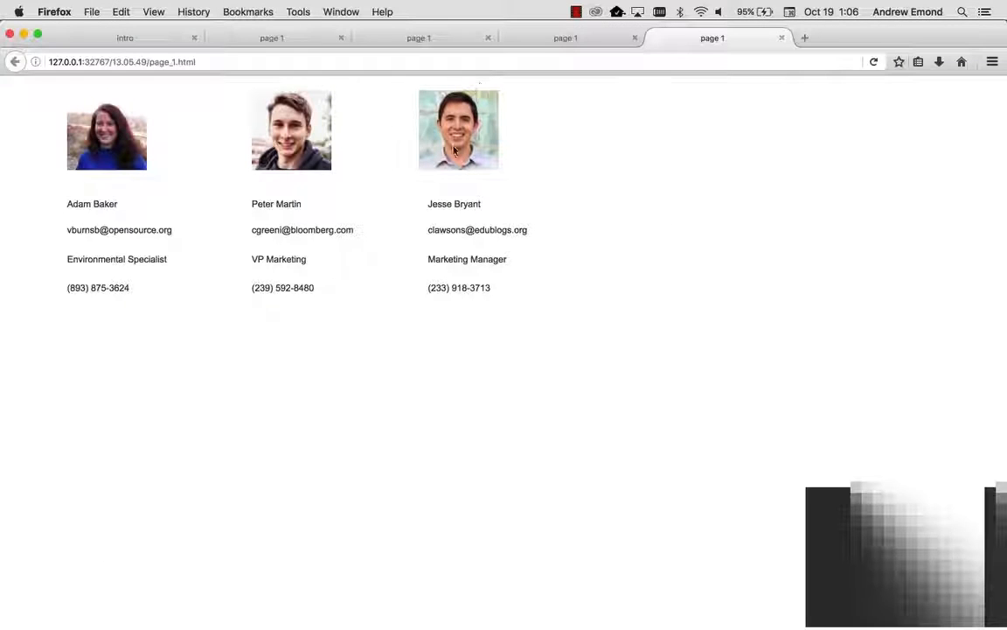
pyautogui.click(872, 61)
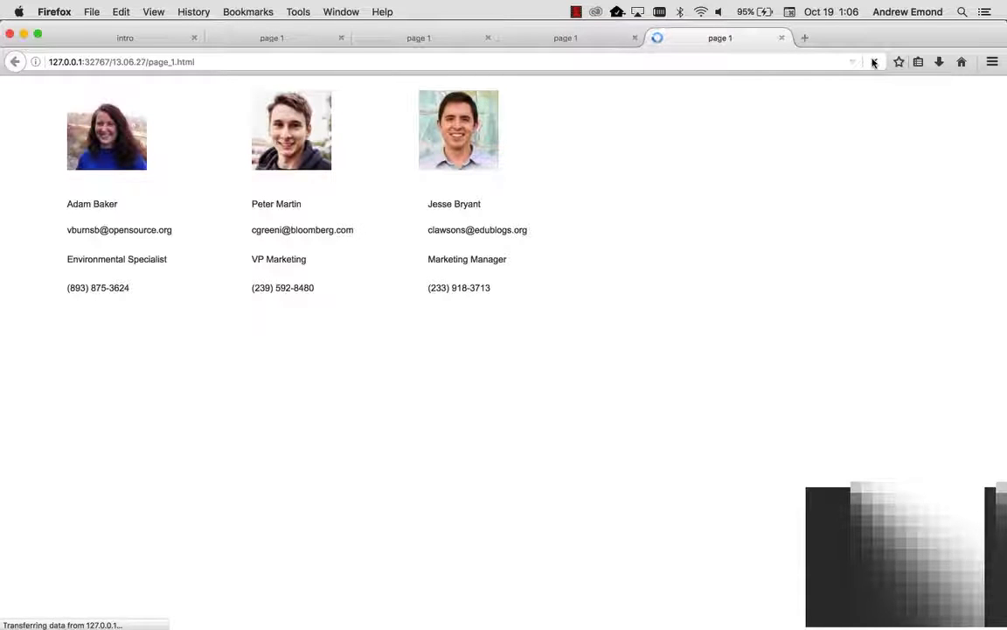
pyautogui.click(873, 61)
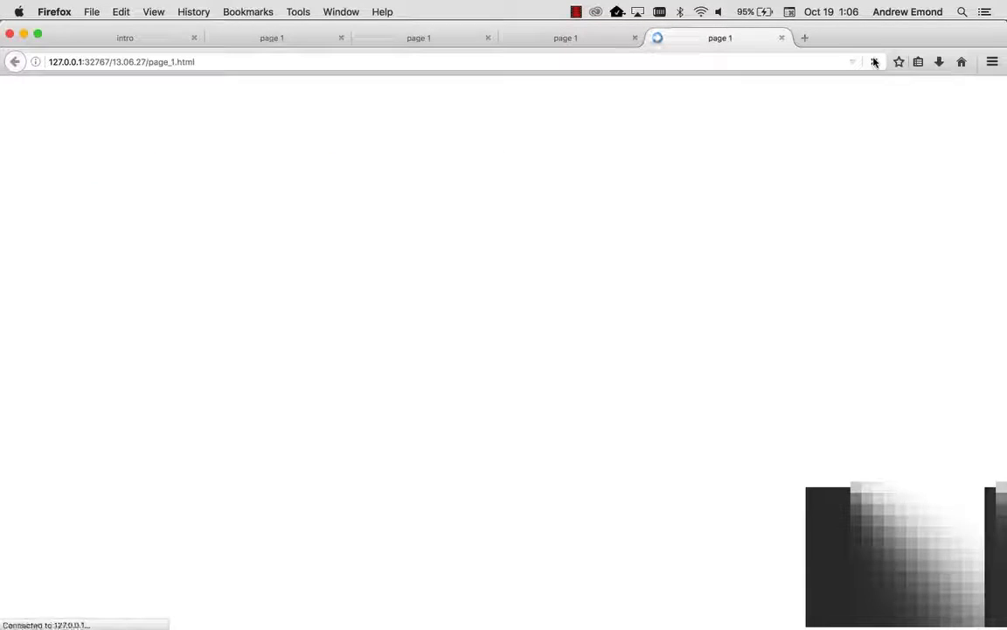
pyautogui.click(781, 38)
pyautogui.press('super+Tab')
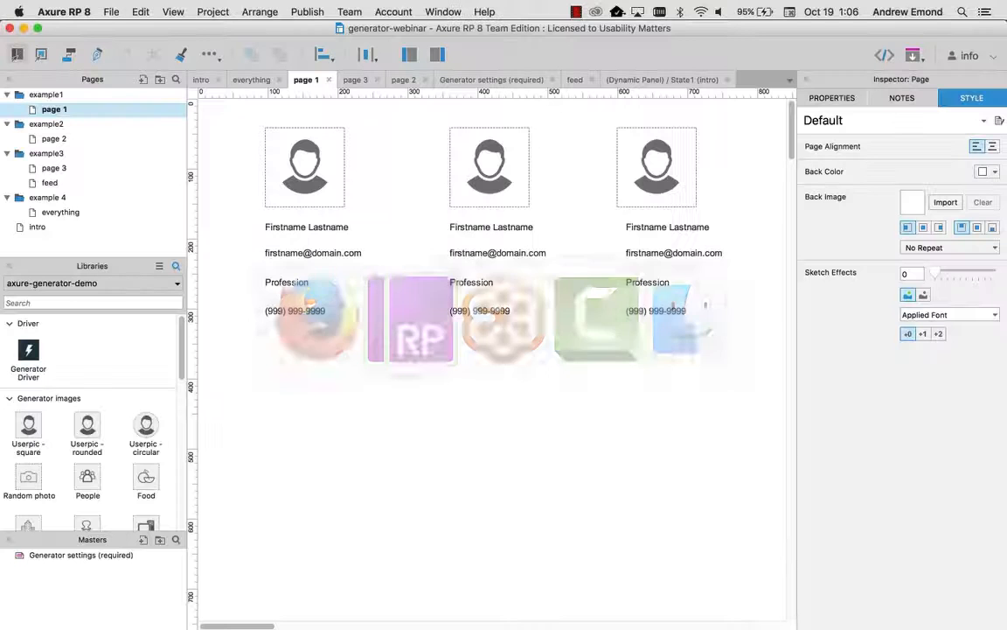
# Step: Rename the first column's picture generator-userpic-male and the second column's picture generator-userpic-female
pyautogui.click(305, 167)
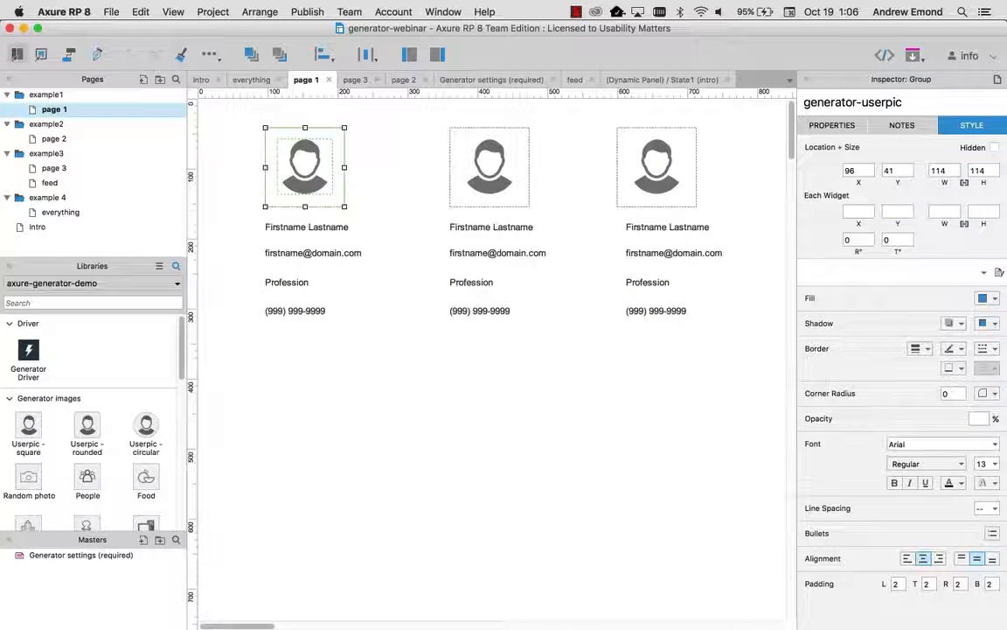
pyautogui.click(903, 103)
pyautogui.write('-male')
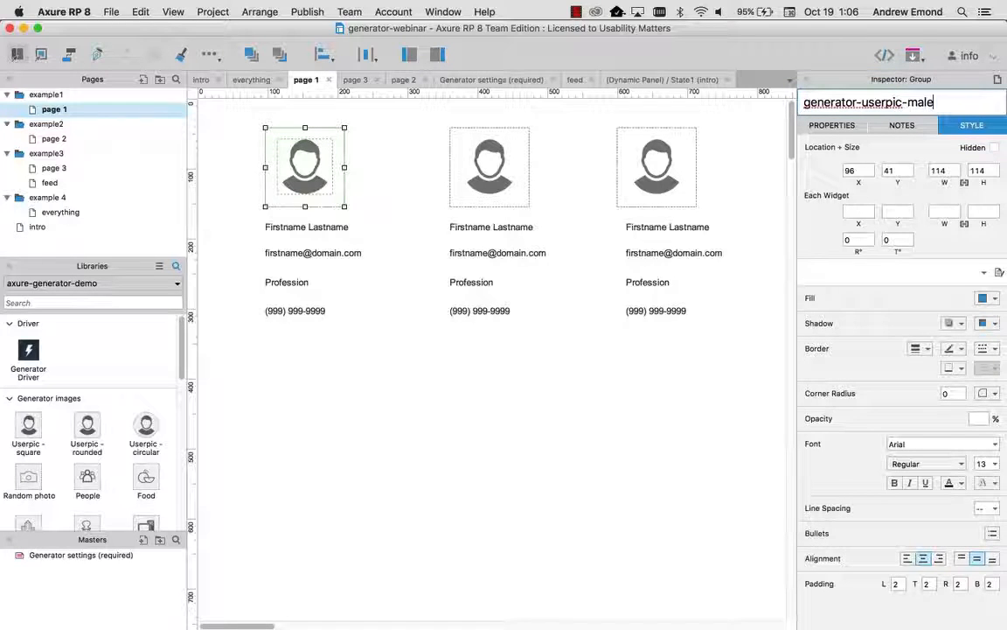
pyautogui.moveTo(941, 103); pyautogui.dragTo(784, 107)
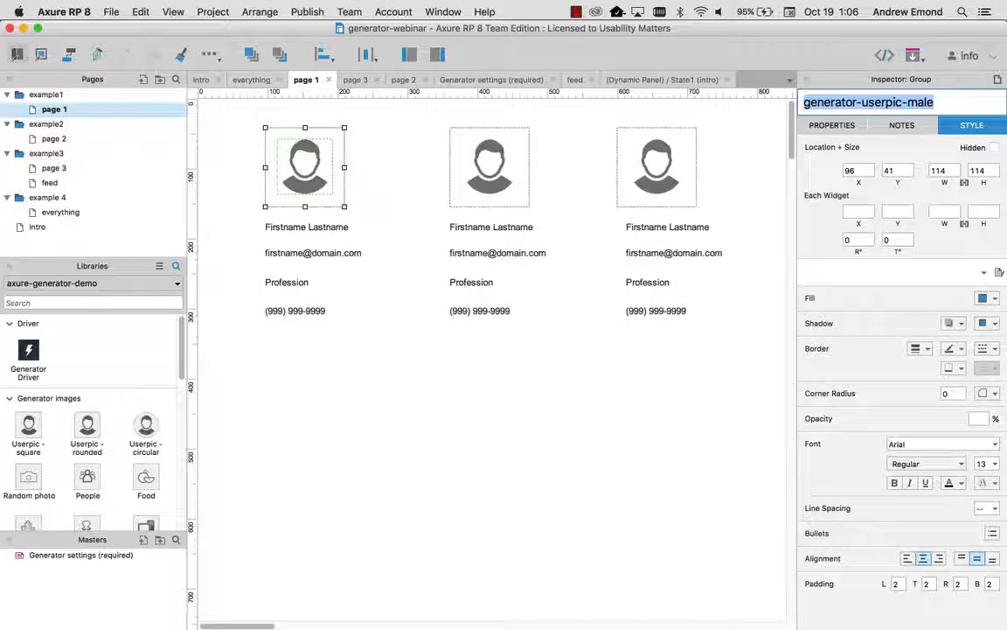
pyautogui.click(489, 167)
pyautogui.click(905, 102)
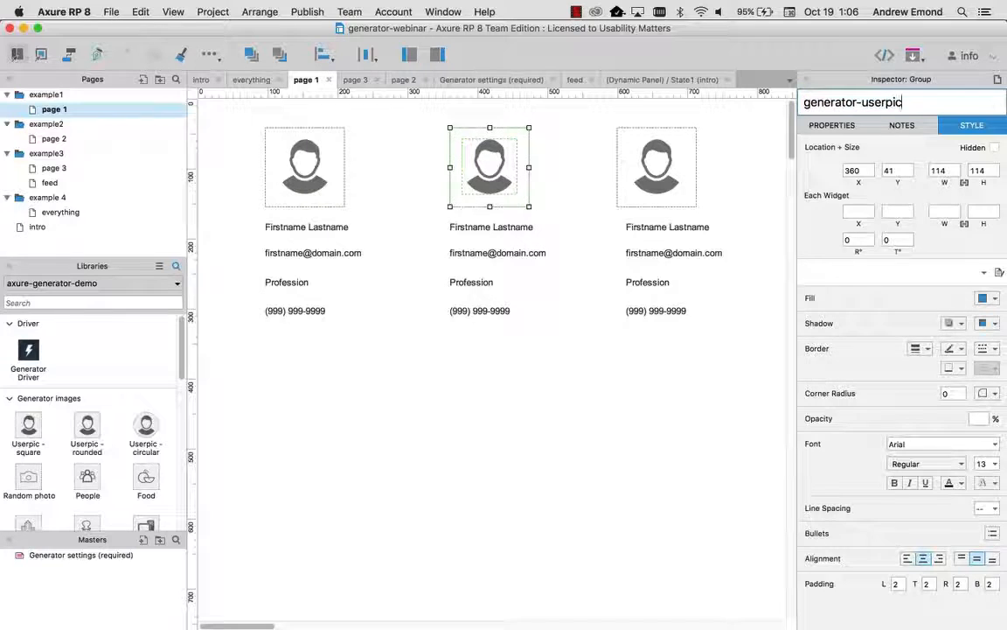
pyautogui.write('-female')
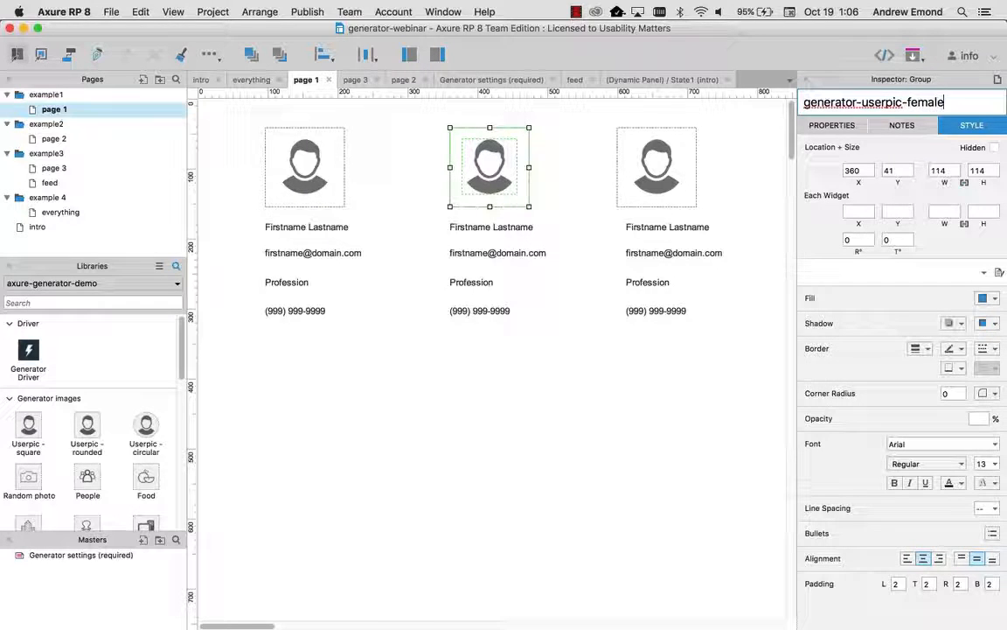
# Step: Delete the third column's user picture and all its text widgets
pyautogui.click(658, 168)
pyautogui.moveTo(674, 385); pyautogui.dragTo(644, 143)
pyautogui.press('Delete')
# Step: Rename the first column's full name generator-fullname-female and the second's generator-fullname-male, and check the page in a Firefox preview
pyautogui.click(341, 227)
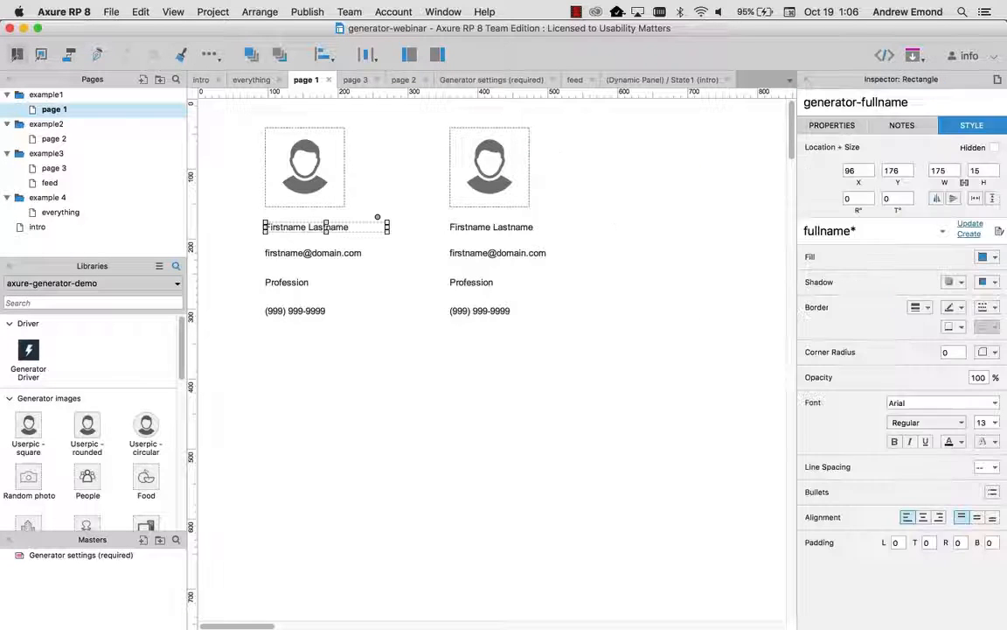
pyautogui.click(913, 103)
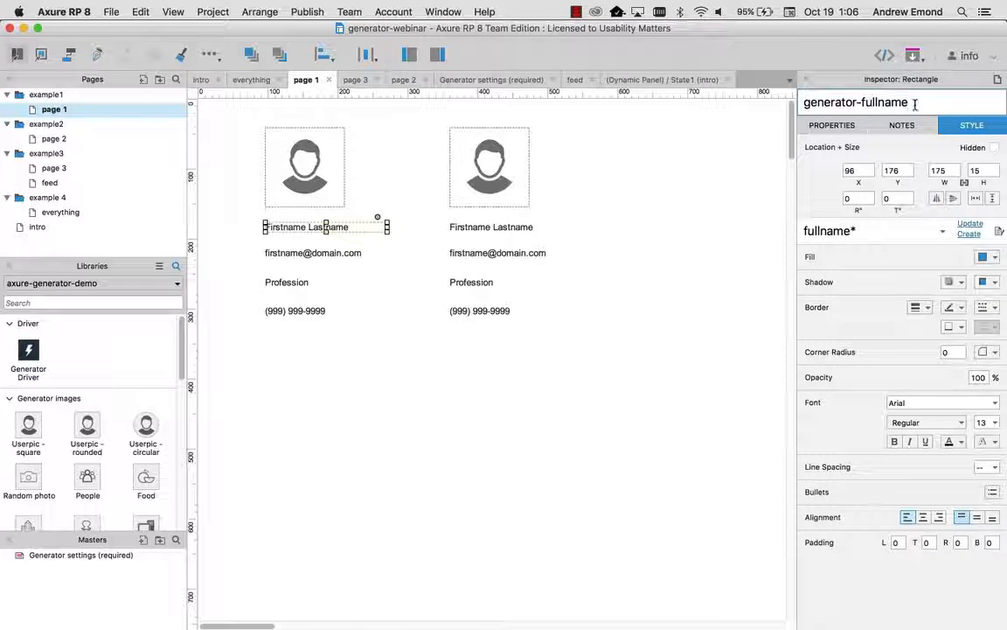
pyautogui.write('-female')
pyautogui.click(490, 227)
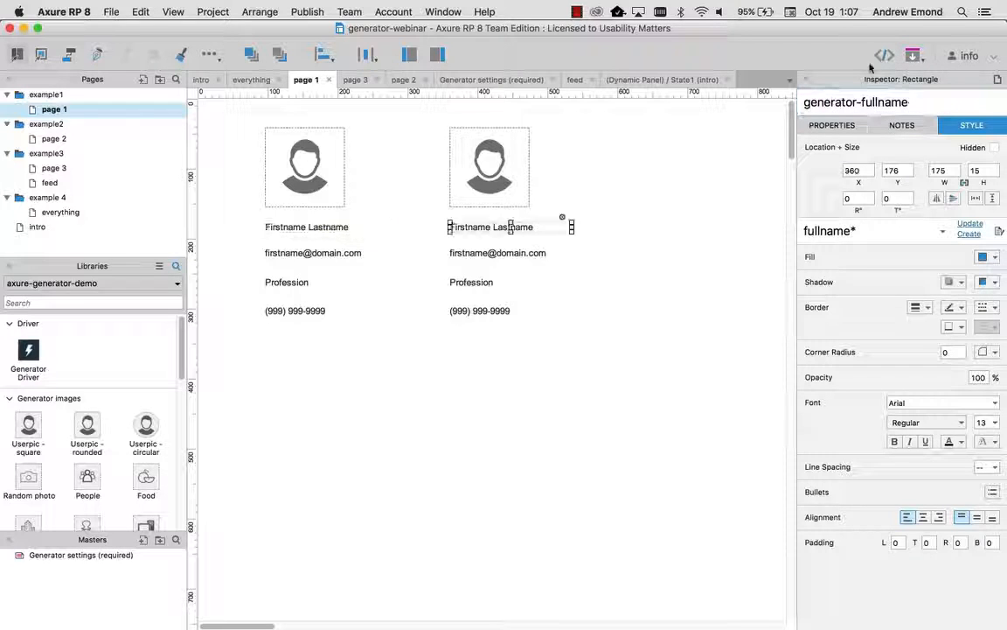
pyautogui.write('male')
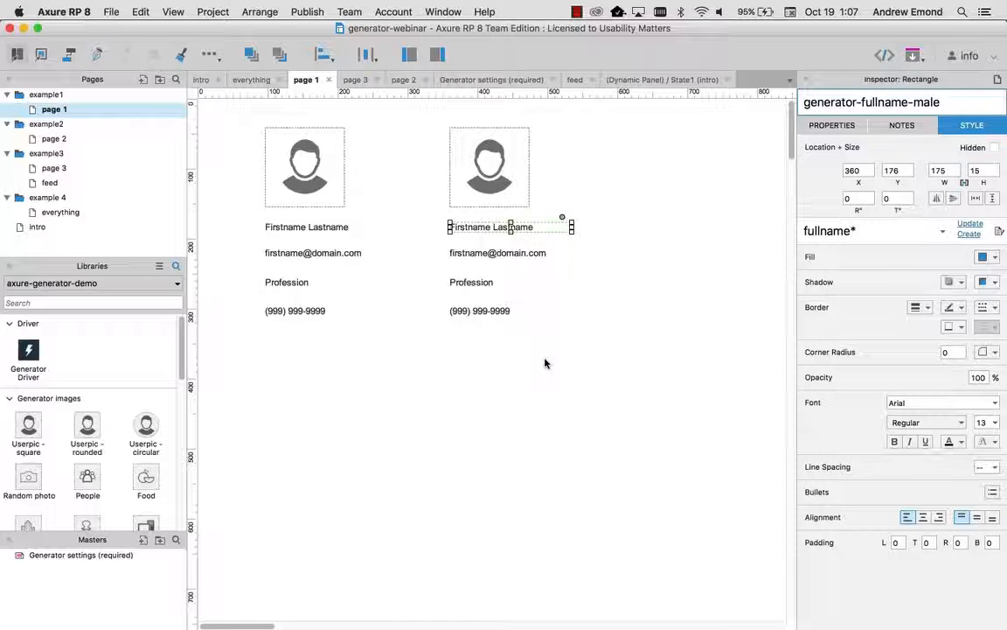
pyautogui.press('super+period')
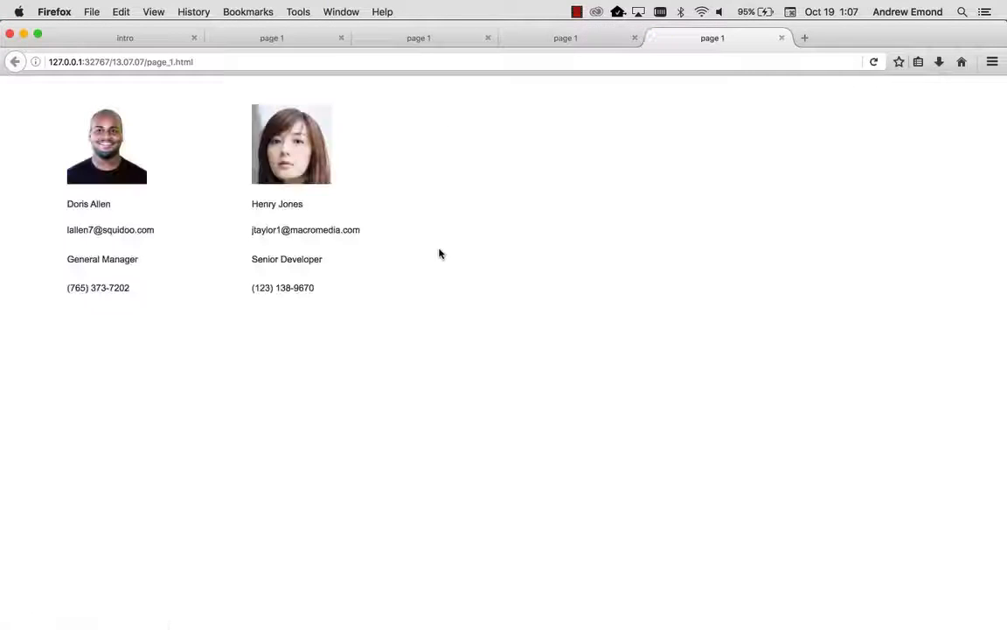
pyautogui.press('super+Tab')
# Step: Delete the full name widgets from both columns
pyautogui.click(331, 228)
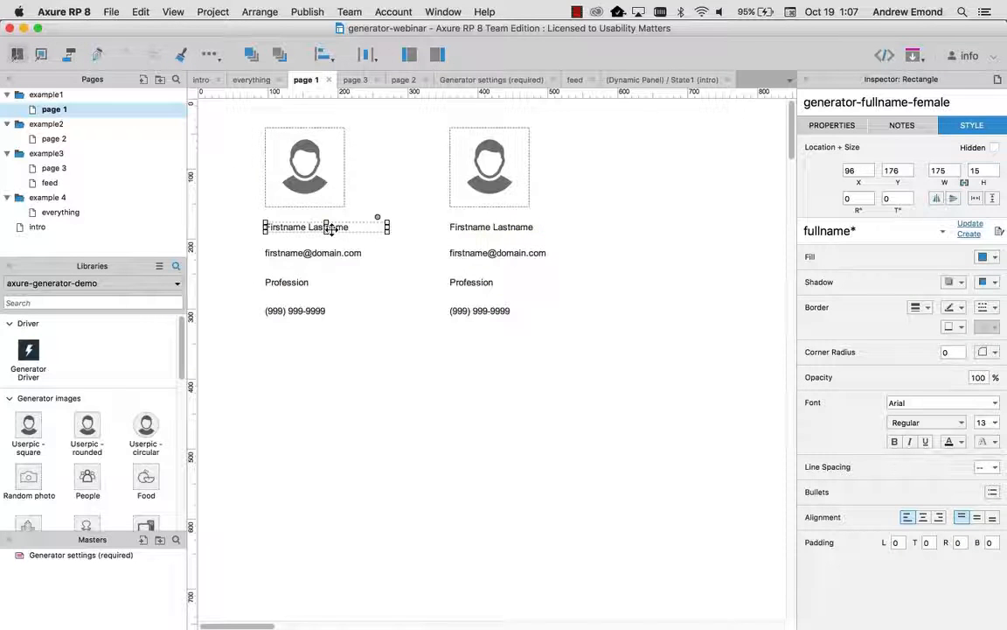
pyautogui.keyDown('shift'); pyautogui.click(490, 227); pyautogui.keyUp('shift')
pyautogui.press('BackSpace')
# Step: Search the library for "name" and place a Full name - male widget below the first column's picture at X 96, Y 179
pyautogui.scroll(-2, 129, 446)
pyautogui.scroll(-5, 129, 449)
pyautogui.click(45, 303)
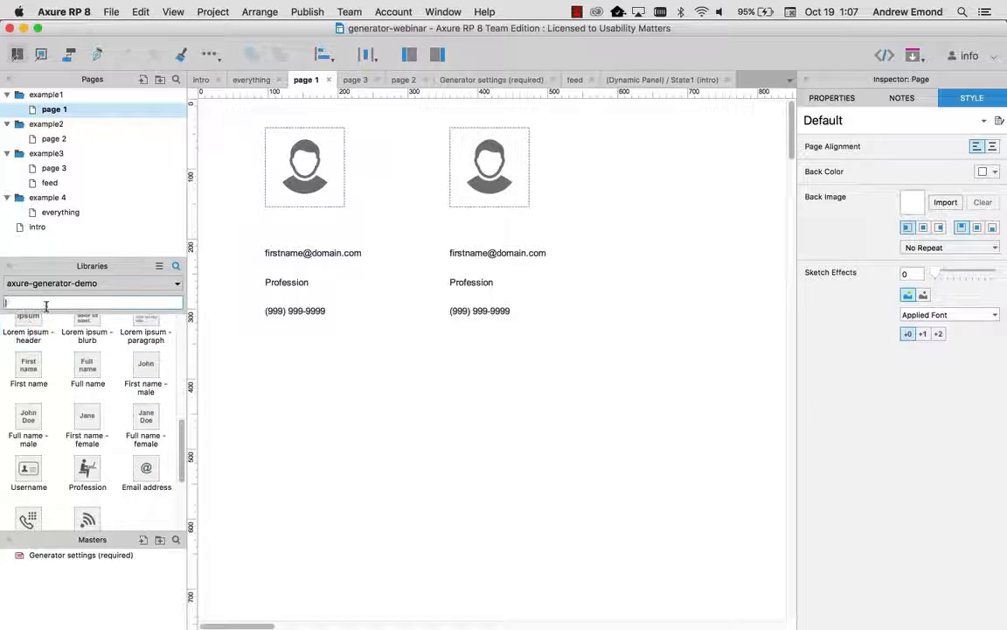
pyautogui.write('name')
pyautogui.moveTo(151, 339); pyautogui.dragTo(265, 227)
pyautogui.hotkey('ctrl', 'z')
pyautogui.click(23, 424)
pyautogui.moveTo(23, 425); pyautogui.dragTo(266, 228)
pyautogui.click(315, 164)
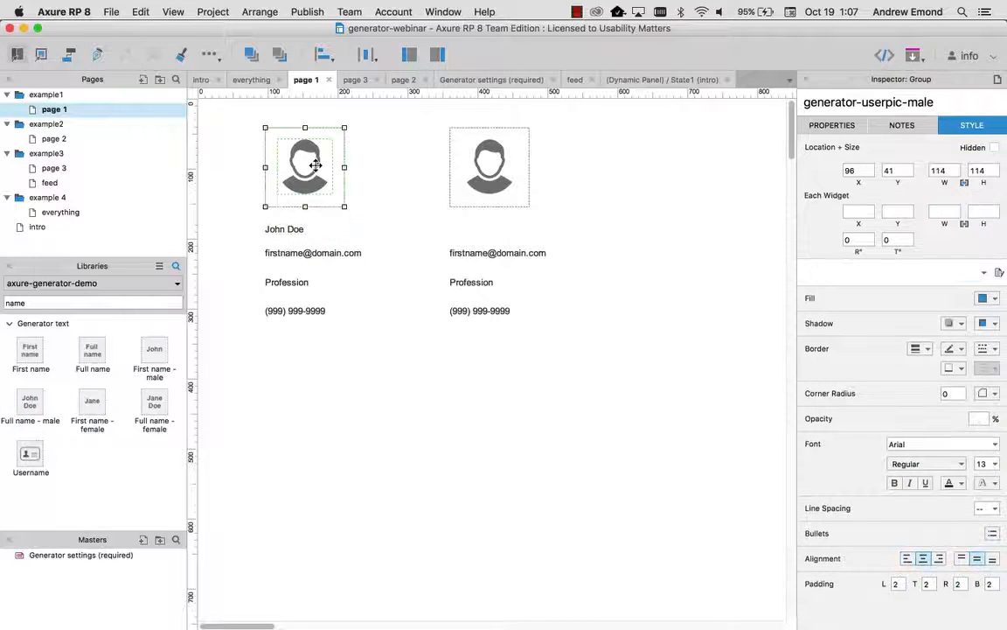
pyautogui.click(284, 228)
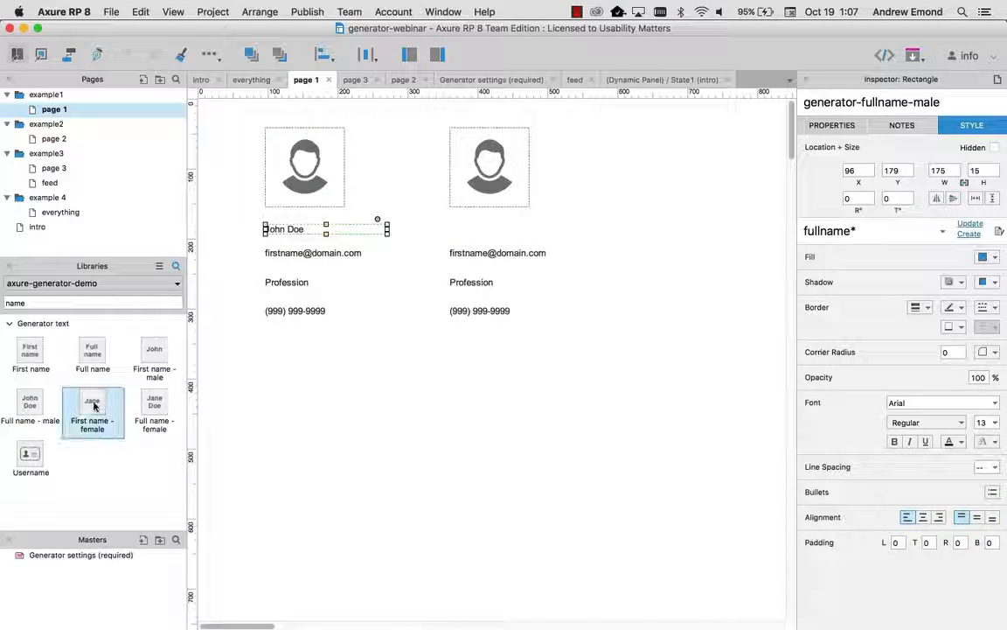
# Step: Place a Full name - female widget below the second column's picture at X 360, Y 173
pyautogui.moveTo(154, 411); pyautogui.dragTo(450, 224)
pyautogui.hotkey('shift', 'Up')
pyautogui.press('Down')
pyautogui.press('Down')
pyautogui.press('Down')
pyautogui.press('Down')
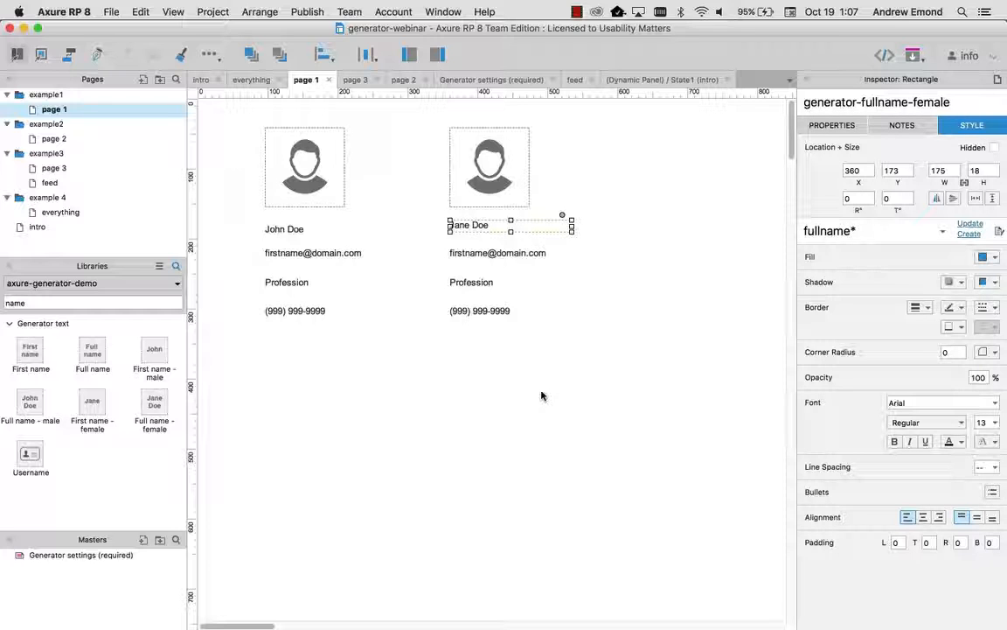
# Step: Preview the page in Firefox and reload it to check that pictures and names match by gender
pyautogui.press('super+shift+p')
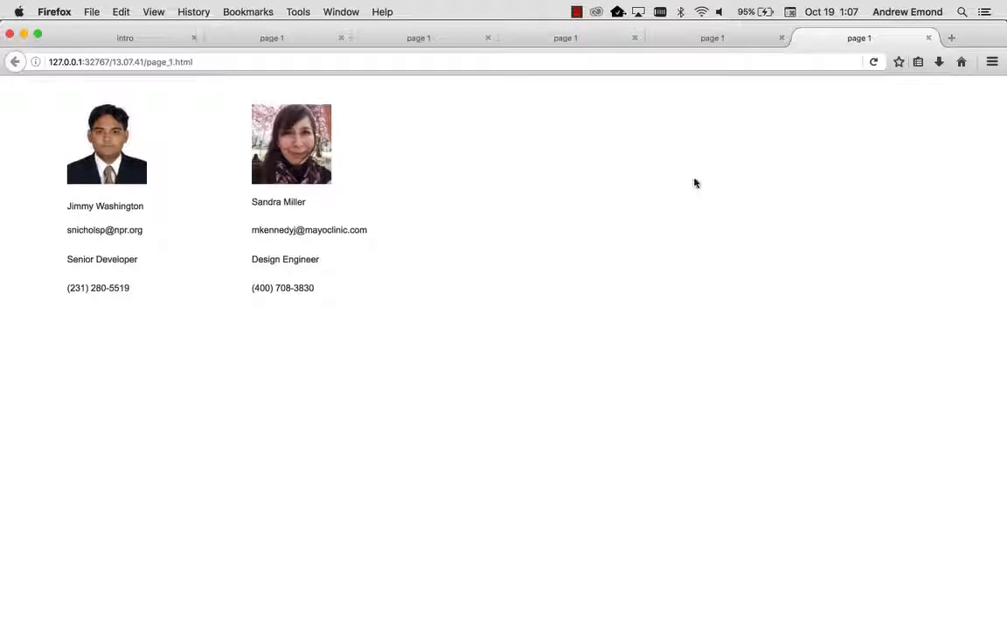
pyautogui.click(874, 61)
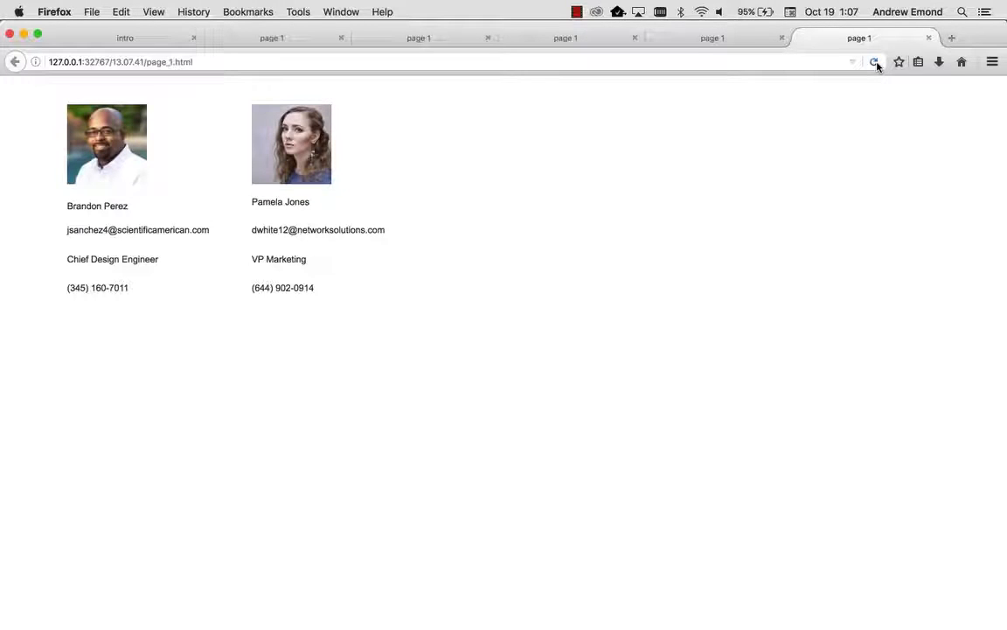
pyautogui.click(874, 62)
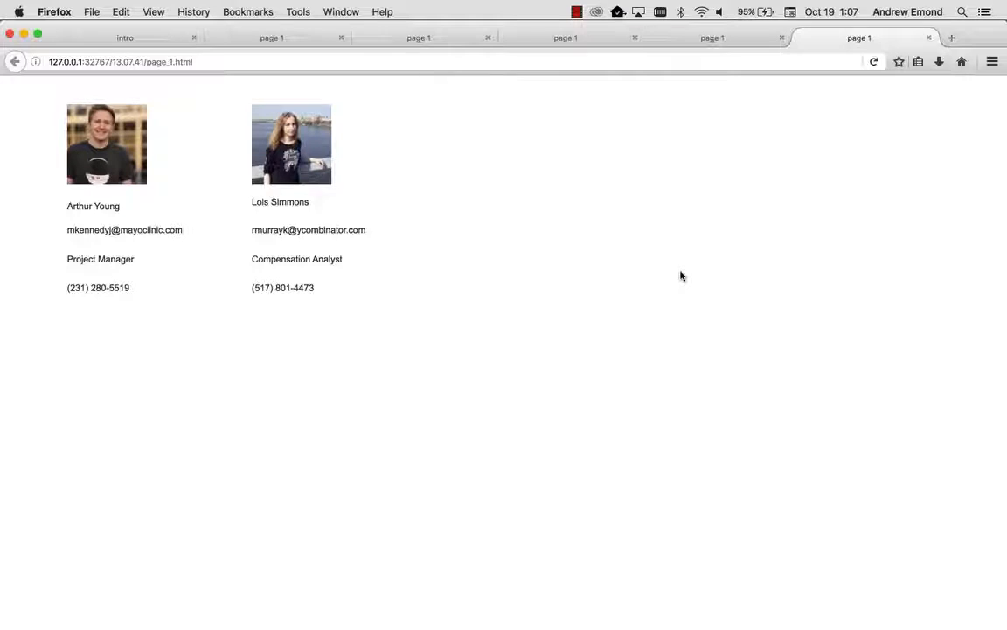
# Step: Return to Axure RP and delete the second column's picture and text widgets
pyautogui.press('super+Tab')
pyautogui.moveTo(595, 360); pyautogui.dragTo(466, 182)
pyautogui.press('Delete')
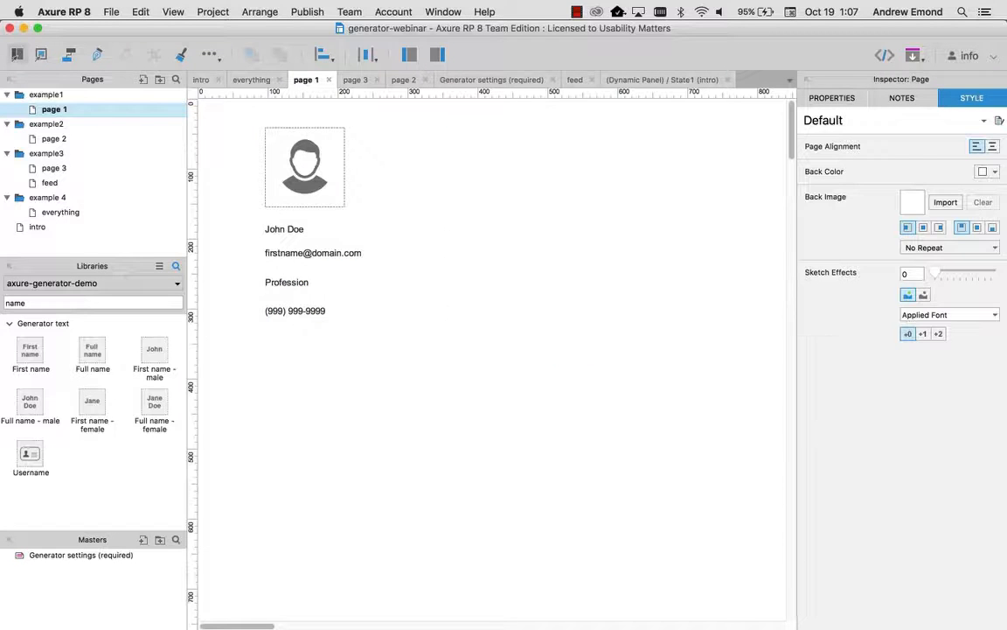
# Step: Set the font size of the remaining full name widget to 14
pyautogui.click(289, 229)
pyautogui.click(288, 251)
pyautogui.click(289, 229)
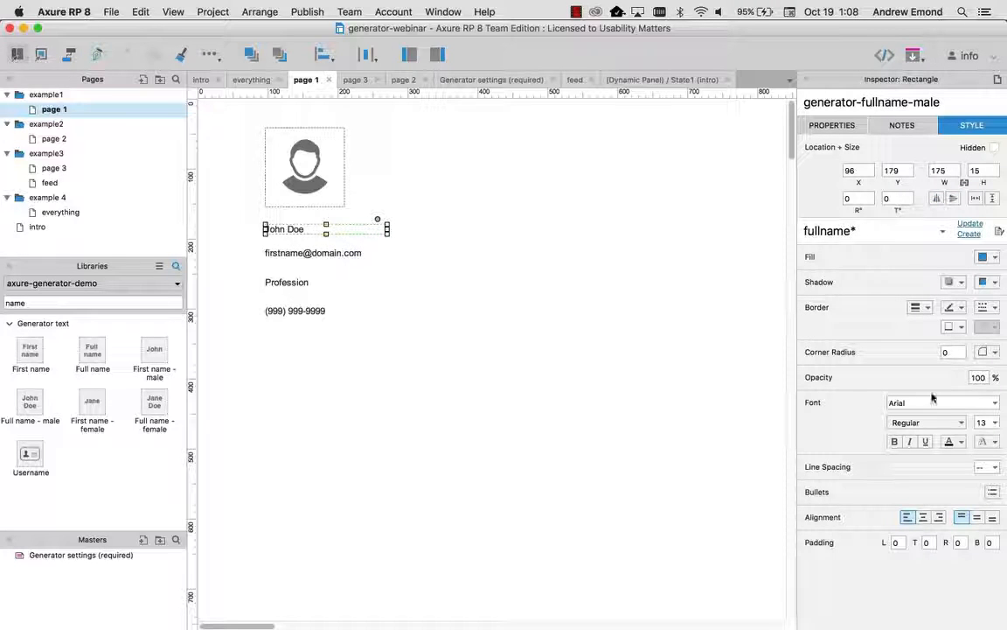
pyautogui.click(994, 422)
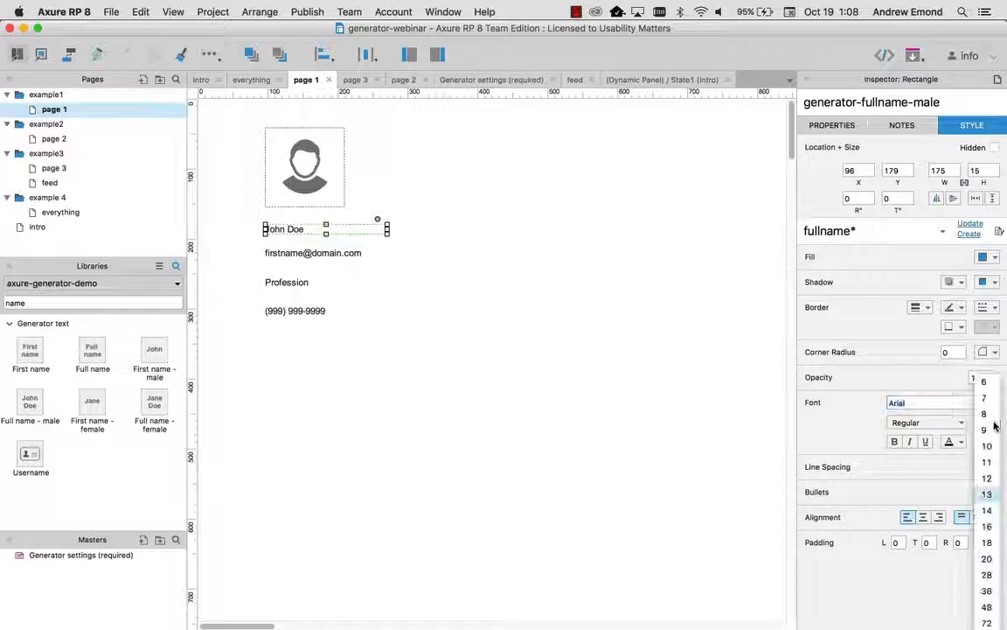
pyautogui.click(983, 510)
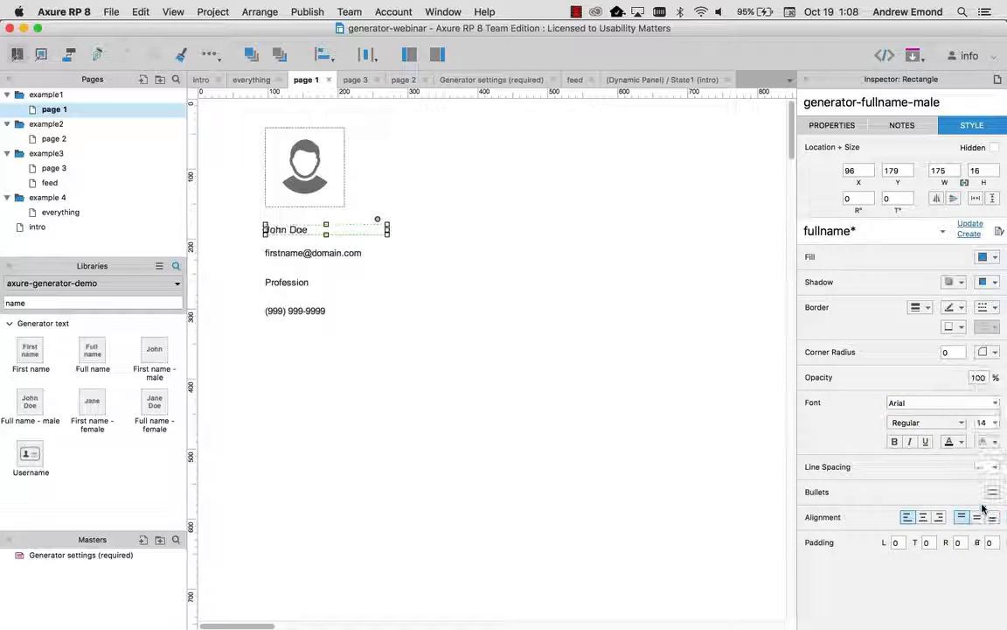
# Step: Make the full name widget bold and move the profession and phone widgets up, placing the phone number at Y 276
pyautogui.click(894, 441)
pyautogui.click(310, 253)
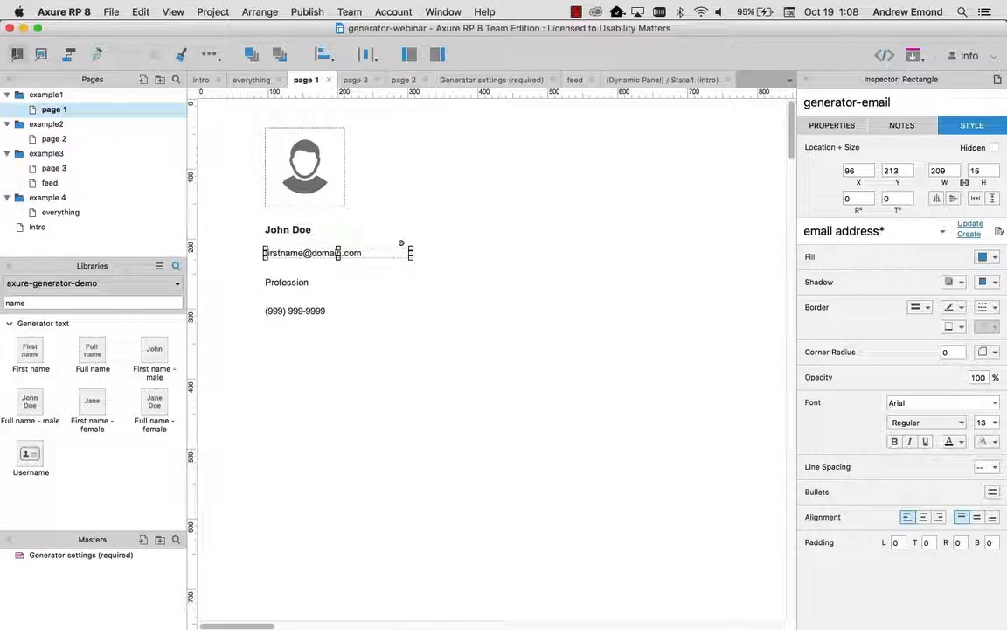
pyautogui.click(305, 284)
pyautogui.keyDown('shift'); pyautogui.click(295, 311); pyautogui.keyUp('shift')
pyautogui.moveTo(316, 300); pyautogui.dragTo(315, 294)
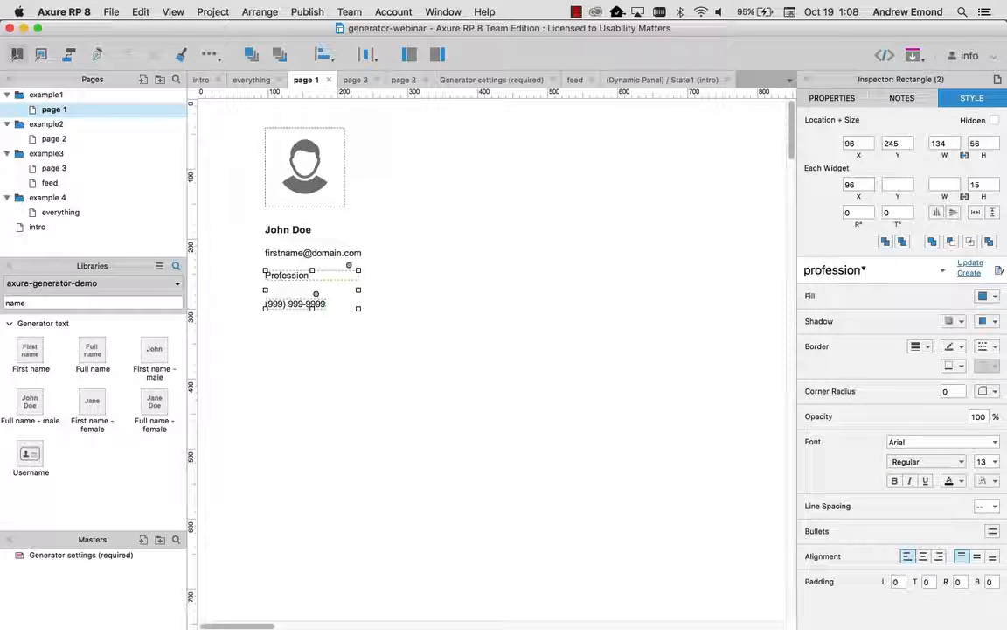
pyautogui.click(393, 323)
pyautogui.click(295, 303)
pyautogui.hotkey('shift', 'Up')
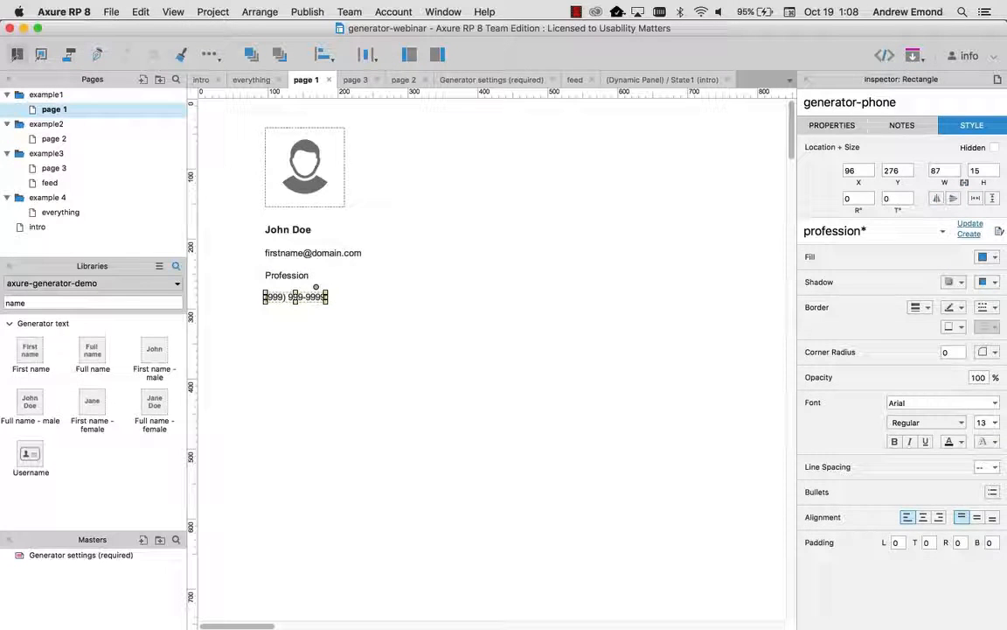
# Step: Convert the picture and all four text widgets into a master named "profile card" with the Place Anywhere drop behavior
pyautogui.moveTo(406, 342); pyautogui.dragTo(262, 151)
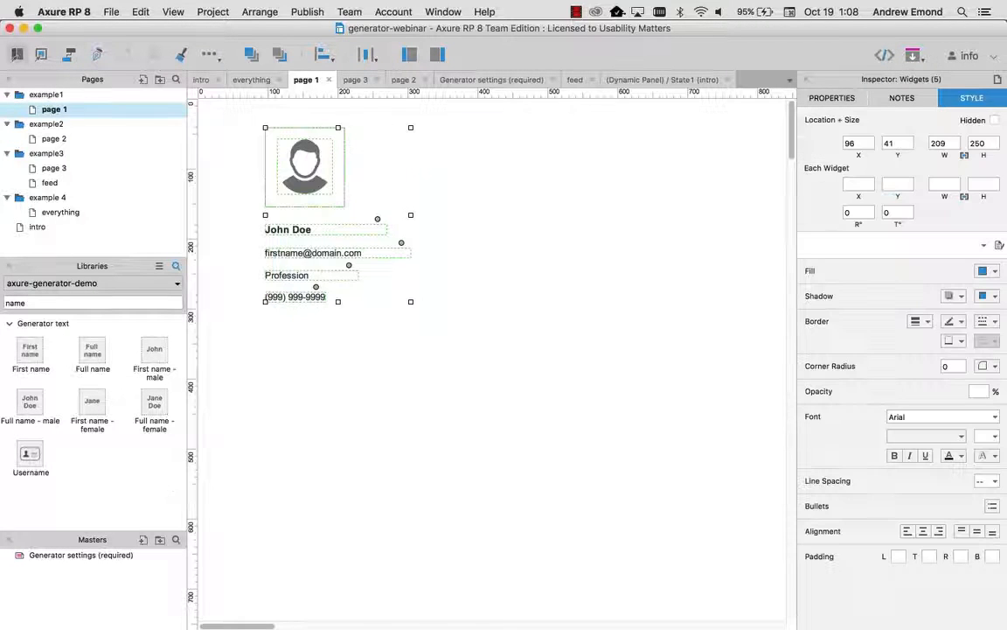
pyautogui.rightClick(289, 157)
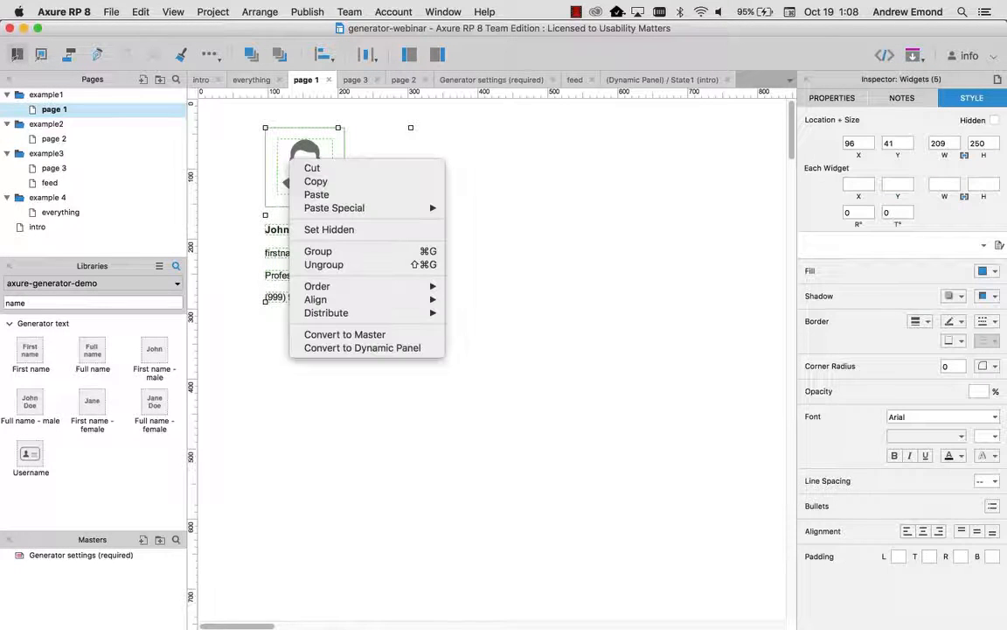
pyautogui.click(347, 334)
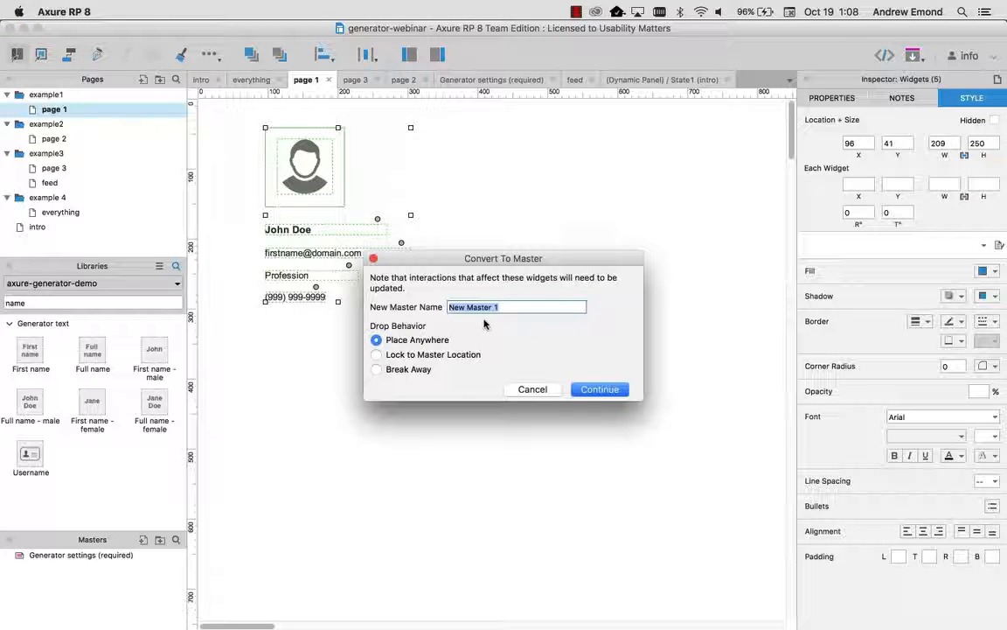
pyautogui.write('profile crd')
pyautogui.press('BackSpace')
pyautogui.press('BackSpace')
pyautogui.write('ard')
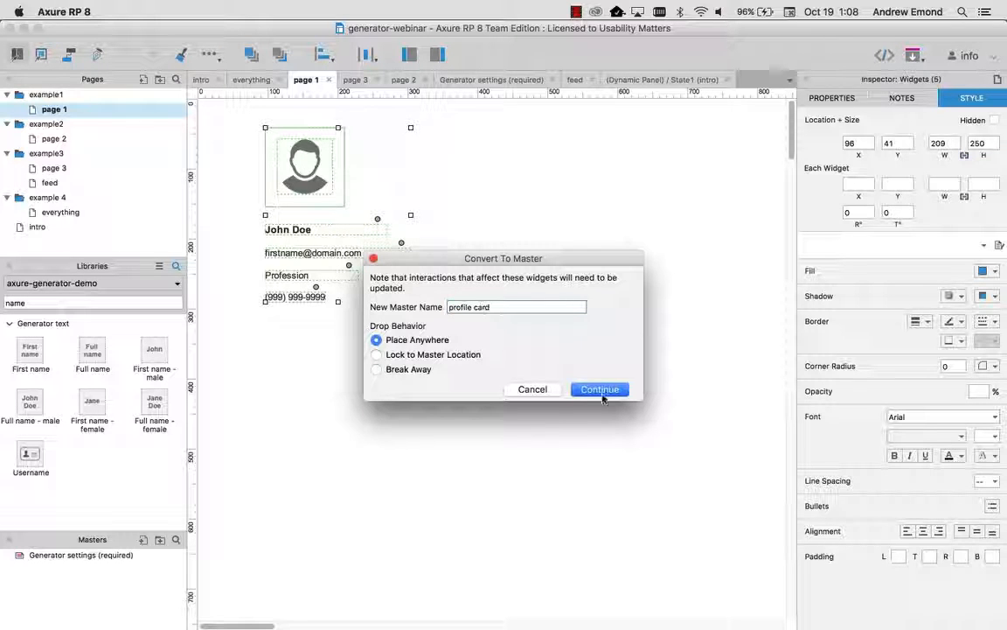
pyautogui.click(600, 390)
# Step: Duplicate the profile card master into a grid of three columns and two rows
pyautogui.moveTo(307, 191); pyautogui.dragTo(482, 190)
pyautogui.moveTo(467, 262); pyautogui.dragTo(658, 263)
pyautogui.moveTo(688, 389); pyautogui.dragTo(241, 141)
pyautogui.moveTo(330, 171); pyautogui.dragTo(328, 389)
# Step: In the profile card master, replace the square picture with a Userpic - circular widget about 119 by 119 at X 7, Y 0
pyautogui.click(306, 180)
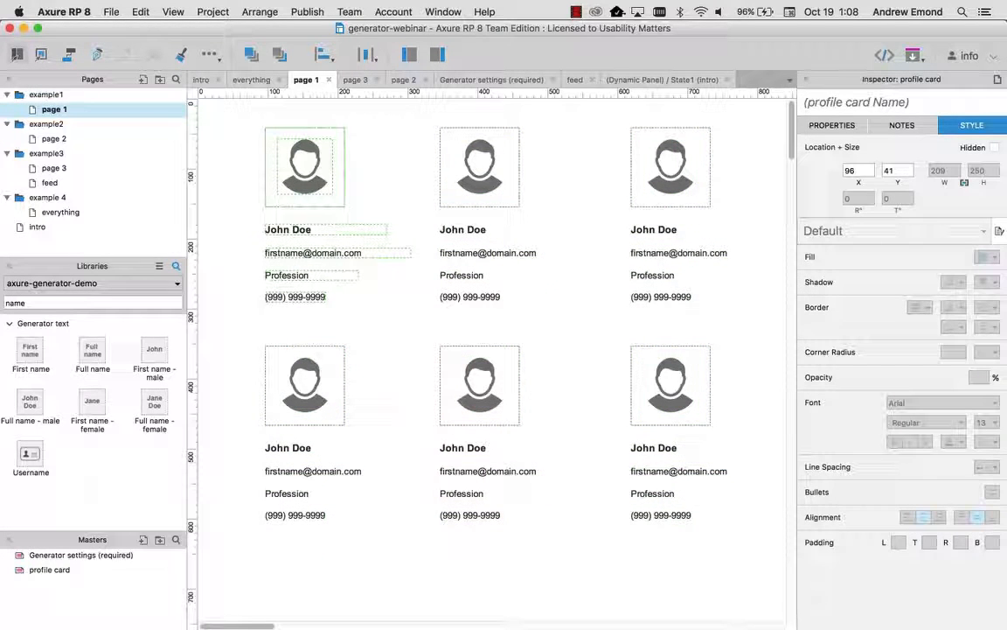
pyautogui.doubleClick(306, 190)
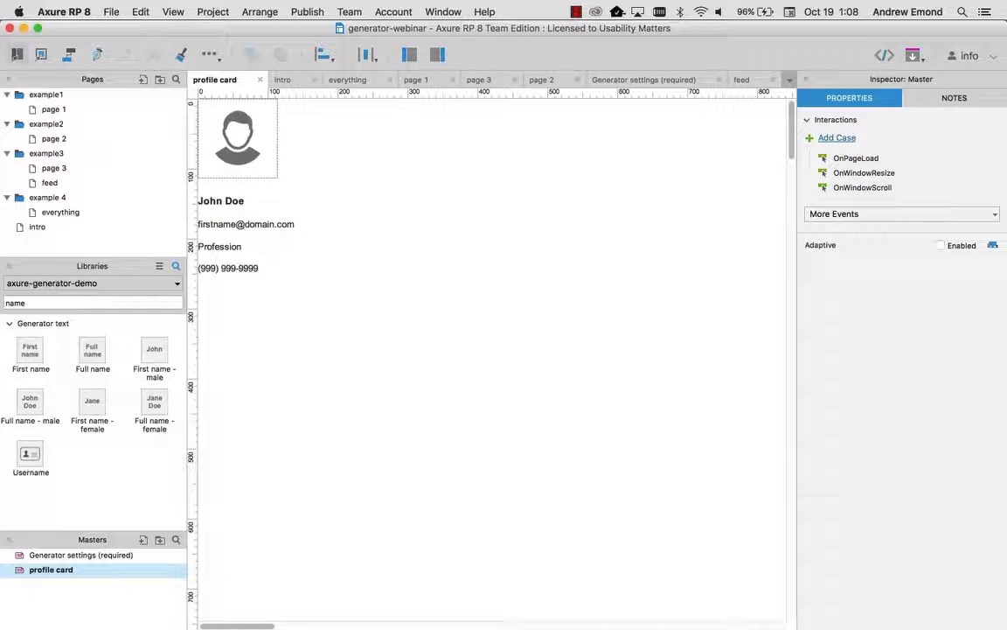
pyautogui.press('Delete')
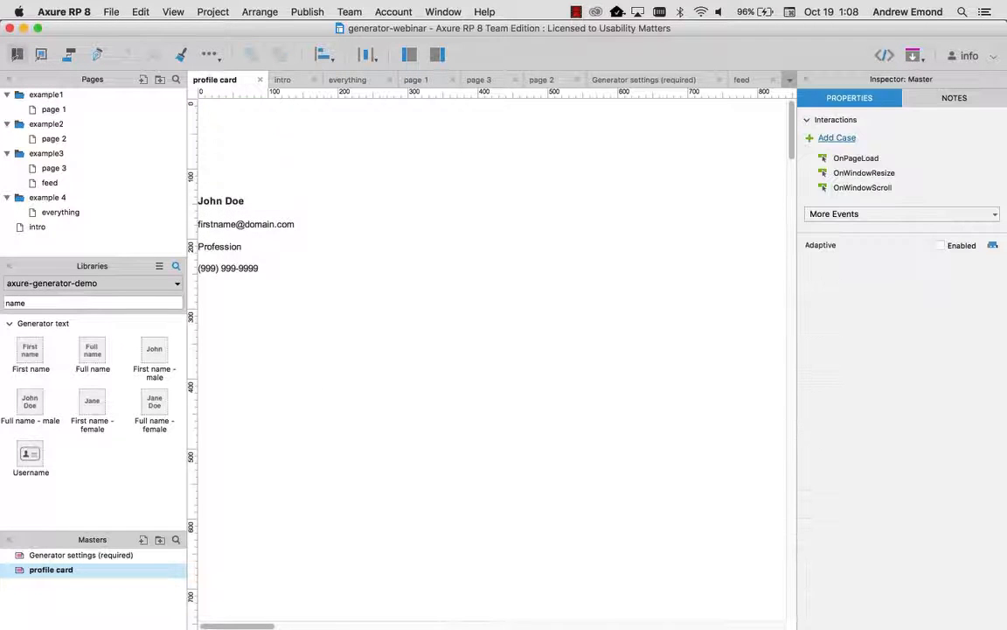
pyautogui.doubleClick(15, 302)
pyautogui.write('user')
pyautogui.moveTo(154, 354); pyautogui.dragTo(213, 124)
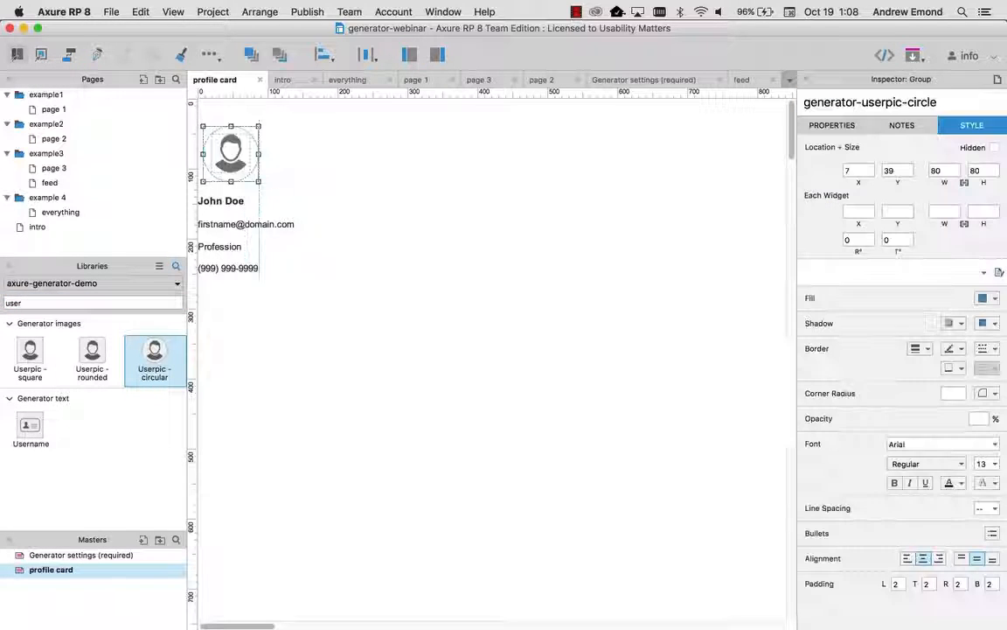
pyautogui.moveTo(278, 122)
pyautogui.mouseDown()
pyautogui.moveTo(294, 112)
pyautogui.moveTo(282, 103)
pyautogui.moveTo(282, 128)
pyautogui.mouseUp()
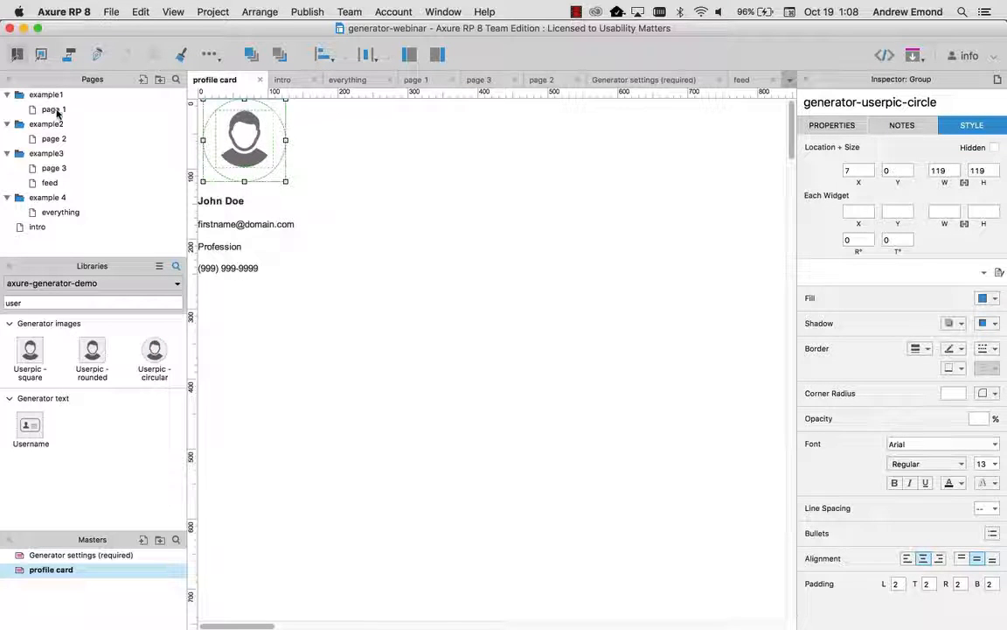
# Step: Reopen page 1, preview the six profile cards in Firefox, and return to Axure RP
pyautogui.doubleClick(55, 111)
pyautogui.click(231, 166)
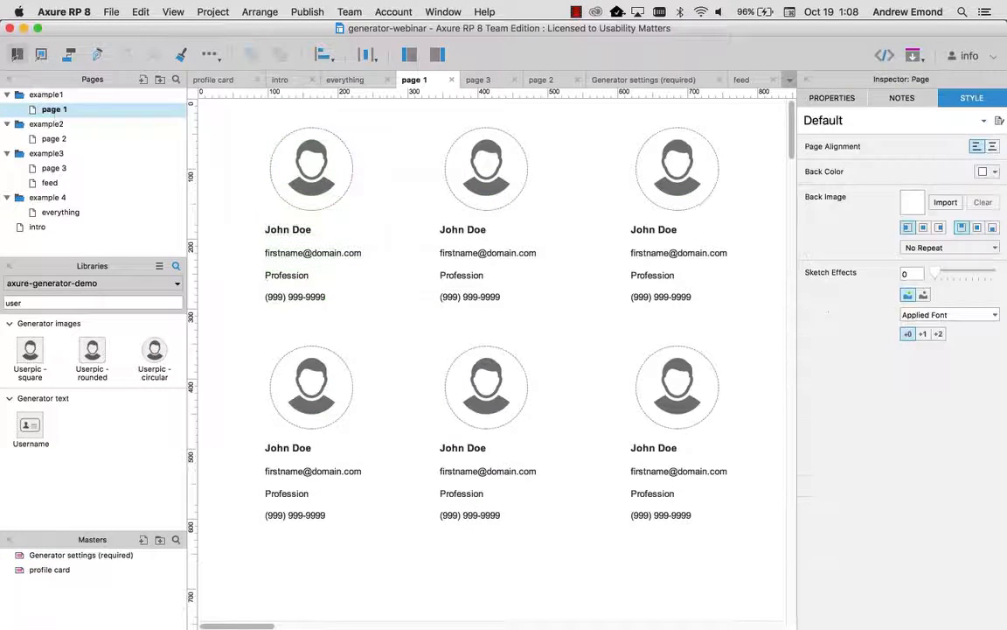
pyautogui.press('super+minus')
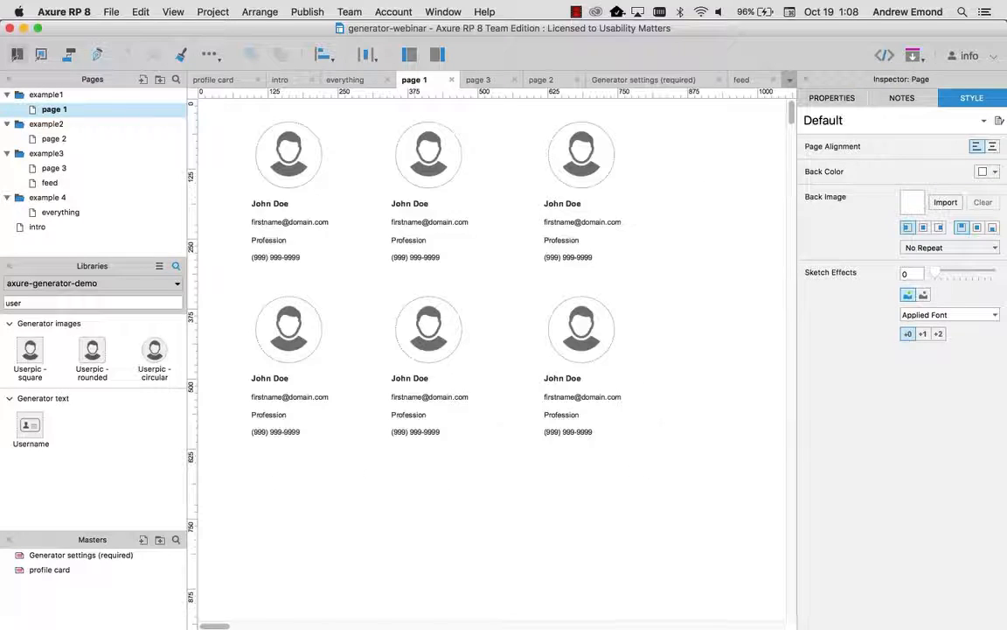
pyautogui.press('super+period')
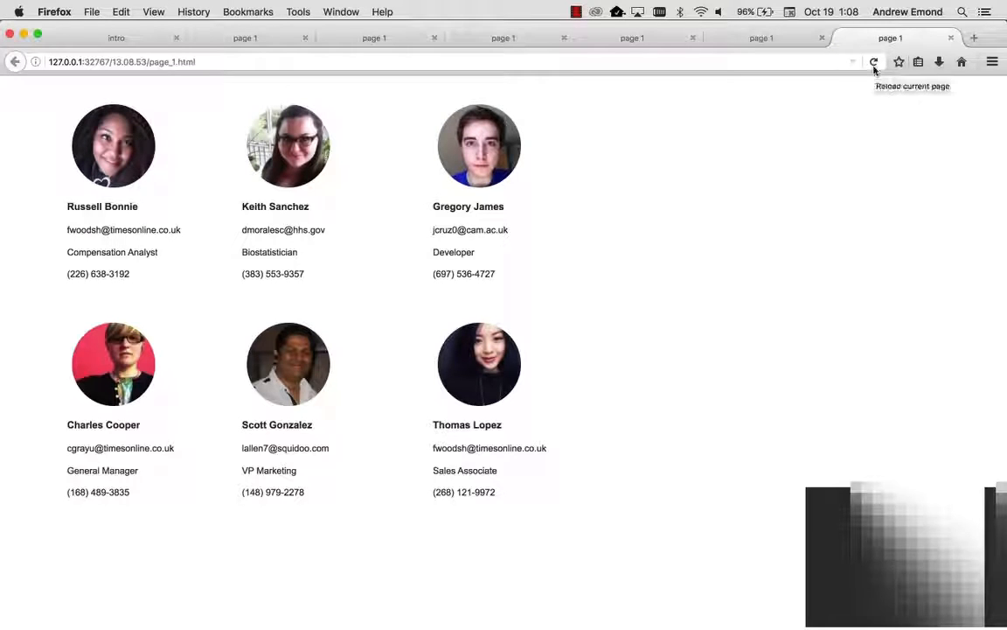
pyautogui.press('super+Tab')
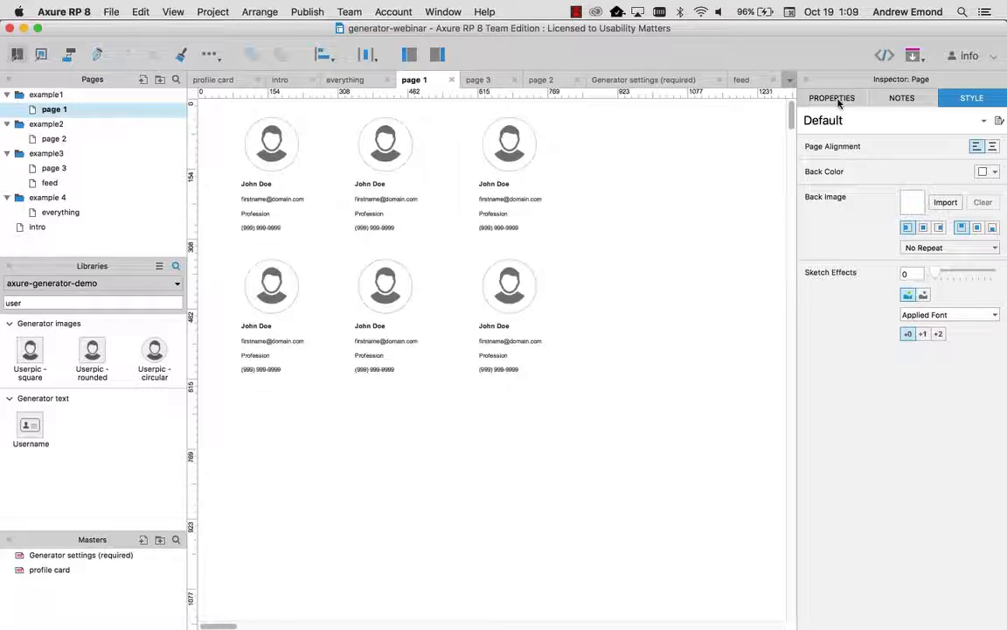
# Step: Move the third column of profile cards to X 589 and duplicate all six cards below at Y 663
pyautogui.moveTo(564, 532); pyautogui.dragTo(472, 98)
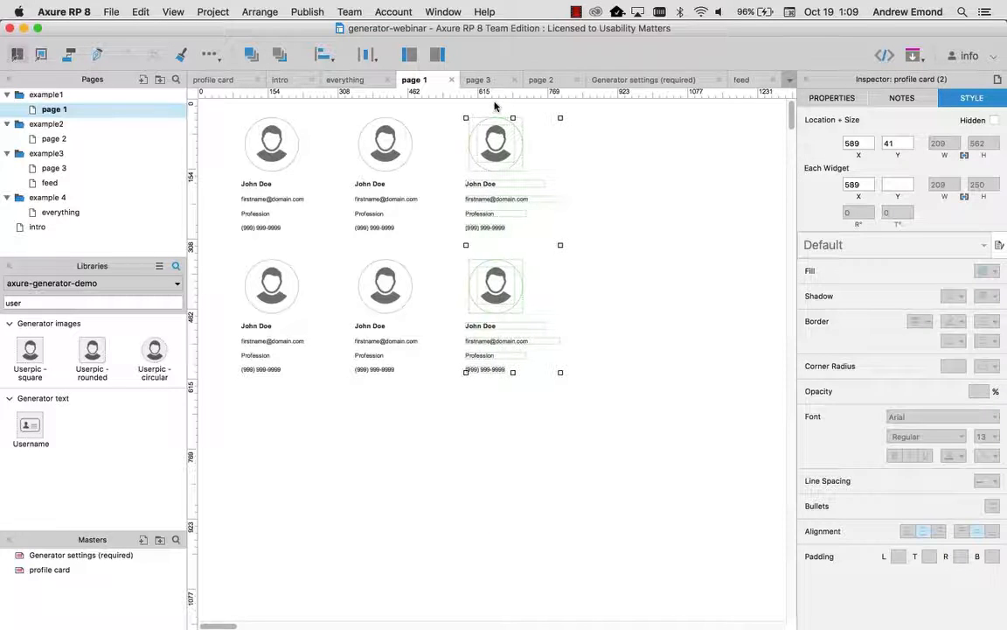
pyautogui.moveTo(535, 439); pyautogui.dragTo(214, 109)
pyautogui.moveTo(302, 149); pyautogui.dragTo(301, 430)
pyautogui.press('super+minus')
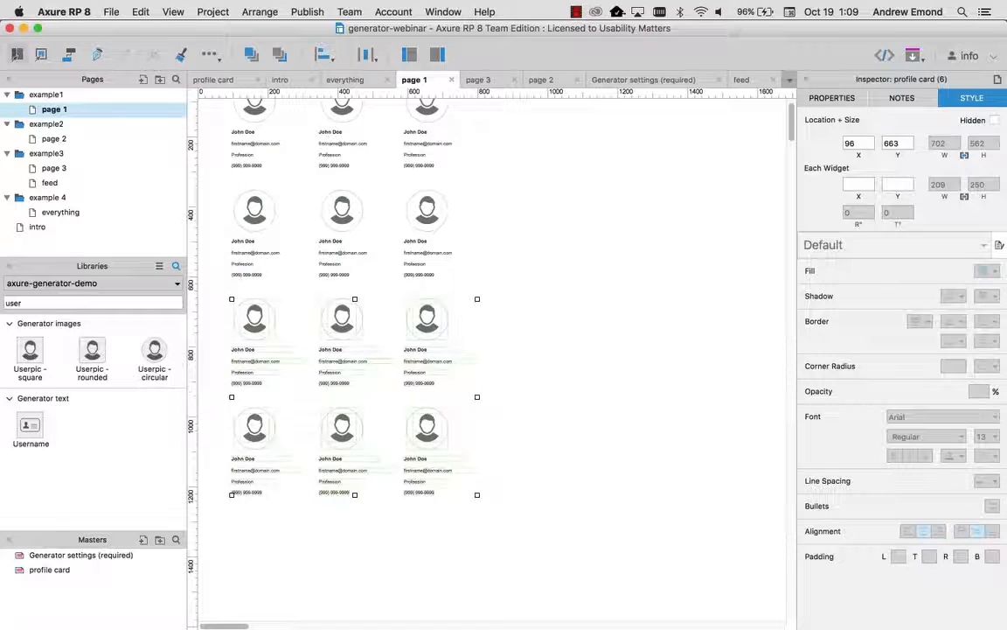
# Step: Duplicate the twelve profile cards beside the originals at X 870, and copy all 24 cards below at Y 1286
pyautogui.moveTo(495, 534); pyautogui.dragTo(243, 117)
pyautogui.moveTo(249, 158); pyautogui.dragTo(523, 165)
pyautogui.press('super+minus')
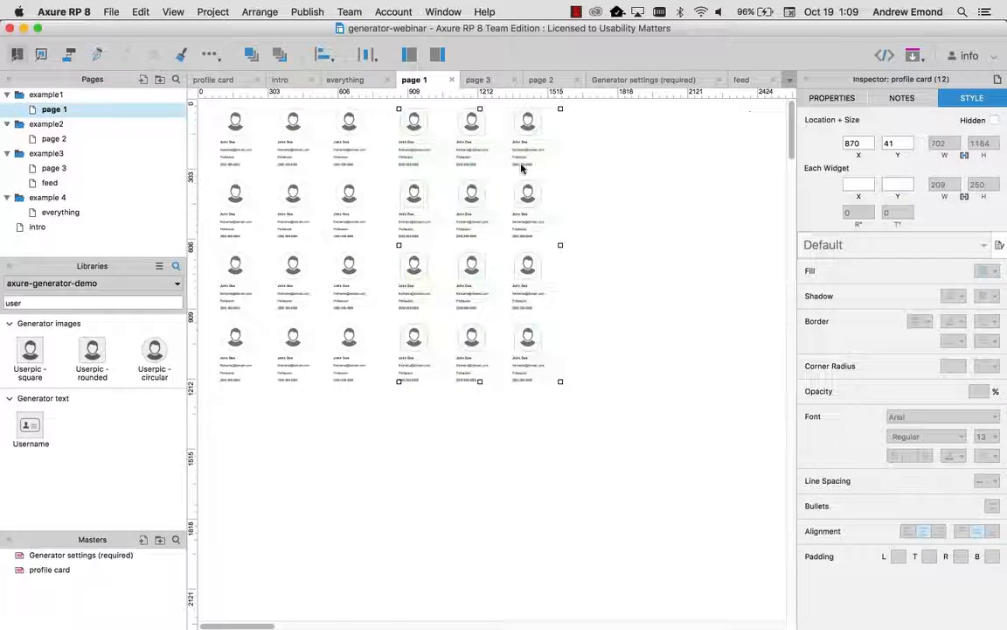
pyautogui.moveTo(598, 411); pyautogui.dragTo(210, 99)
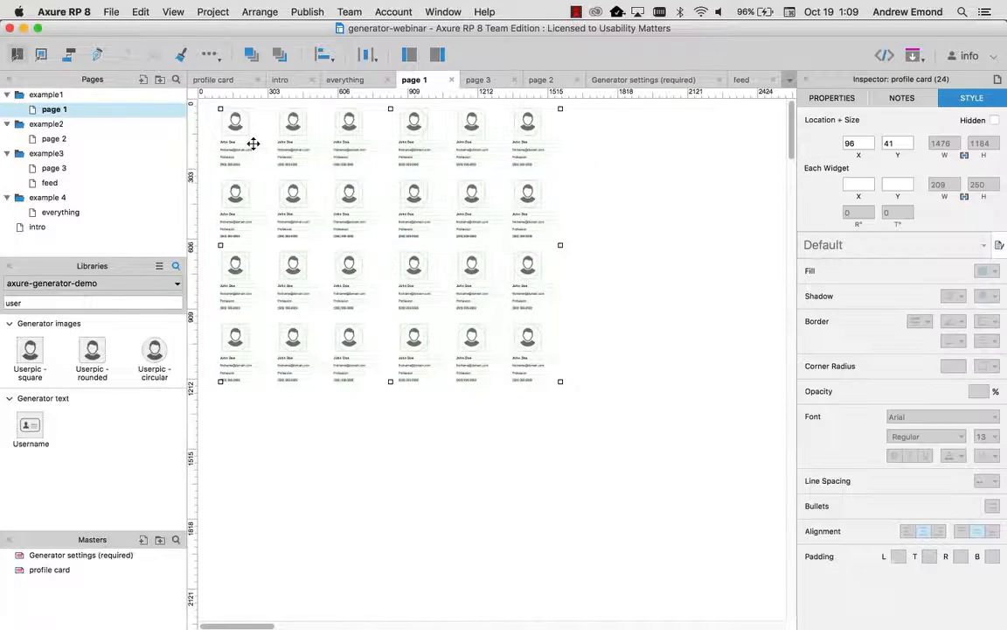
pyautogui.moveTo(245, 434); pyautogui.dragTo(245, 428)
# Step: Preview page 1 in Firefox and look through the generated pictures, names and contact details of all the profile cards
pyautogui.press('super+period')
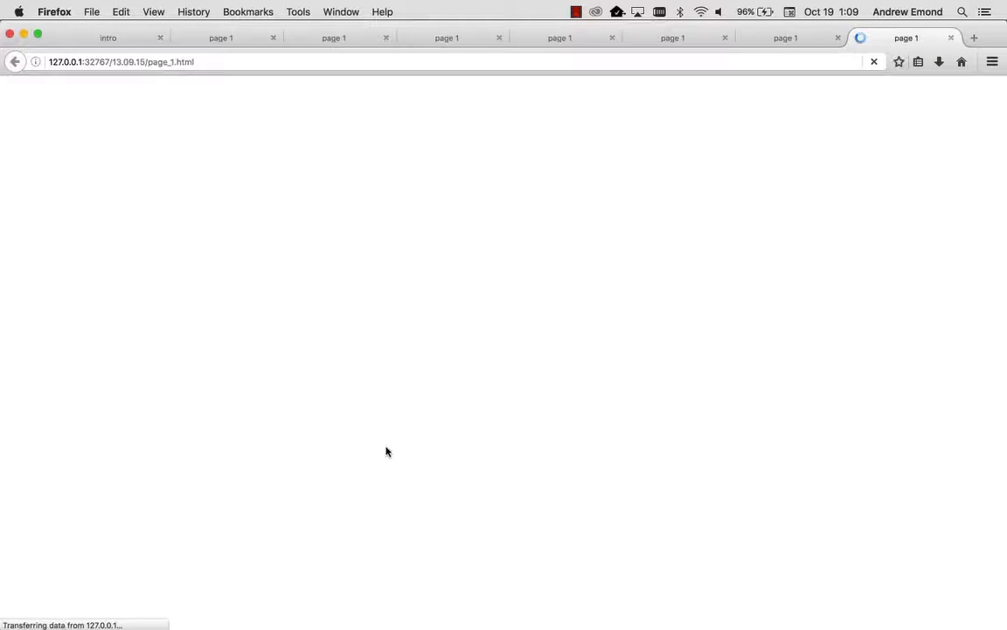
pyautogui.press('super+minus')
pyautogui.press('super+minus')
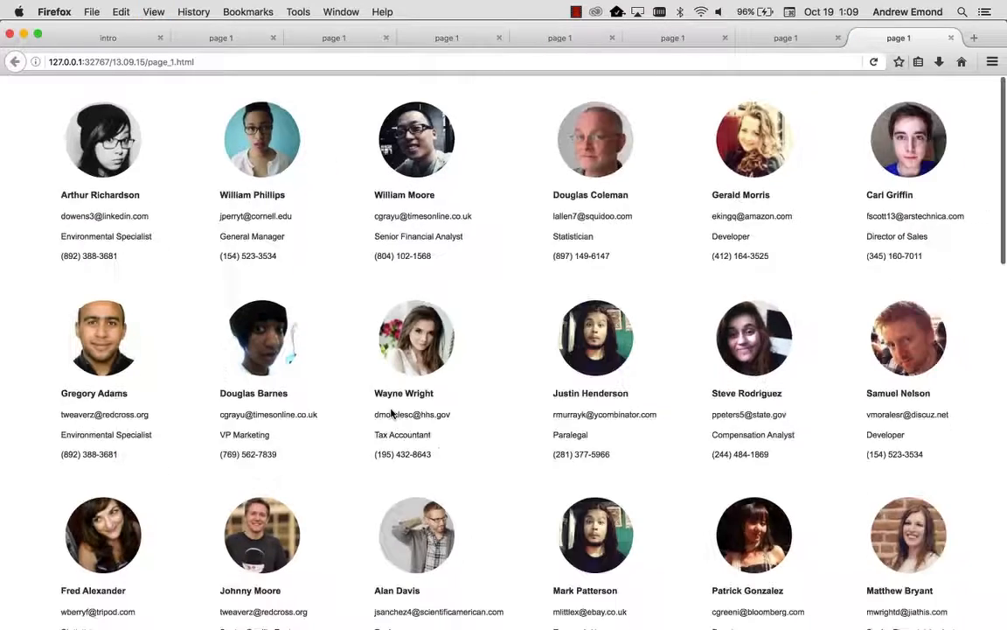
pyautogui.scroll(-6, 504, 350)
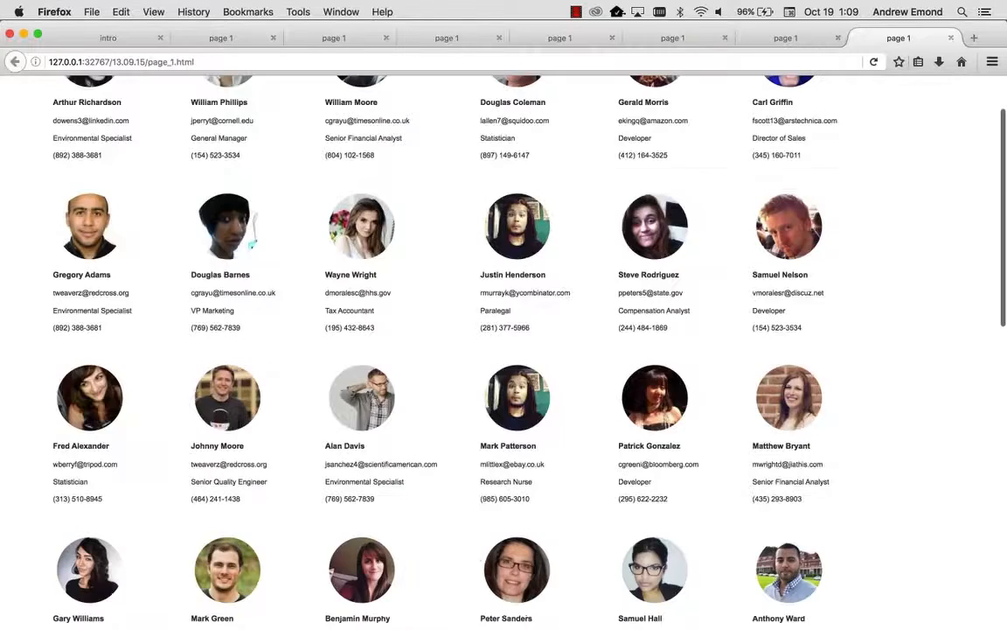
pyautogui.scroll(-4, 504, 350)
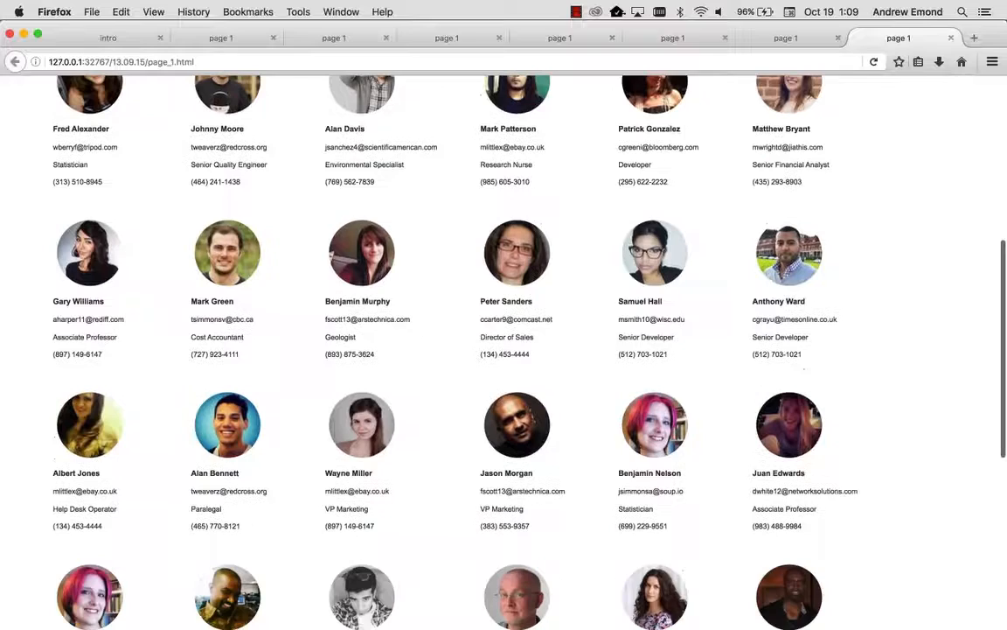
pyautogui.scroll(-5, 503, 349)
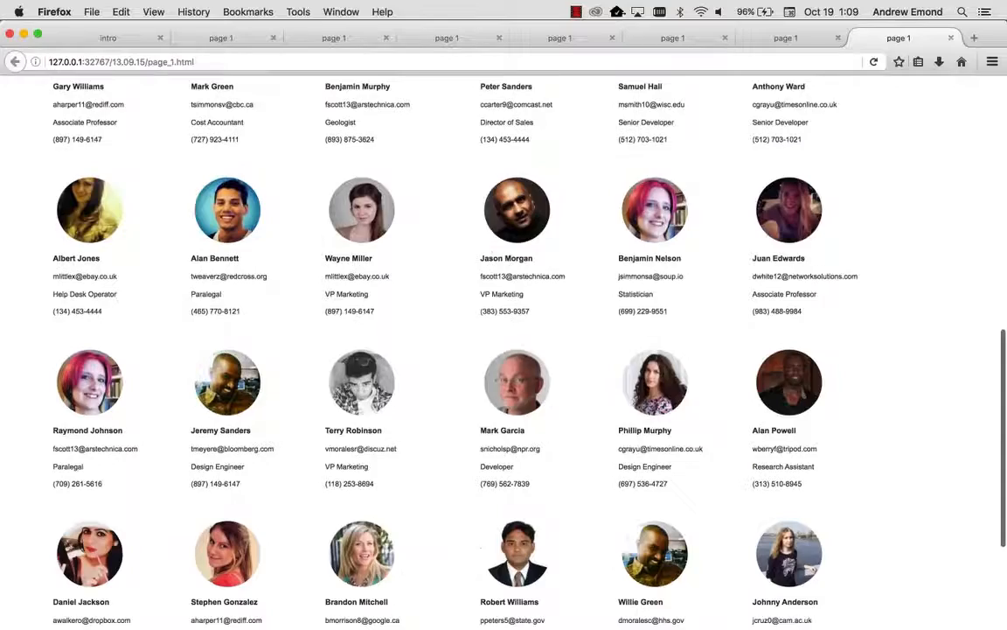
pyautogui.scroll(14, 504, 350)
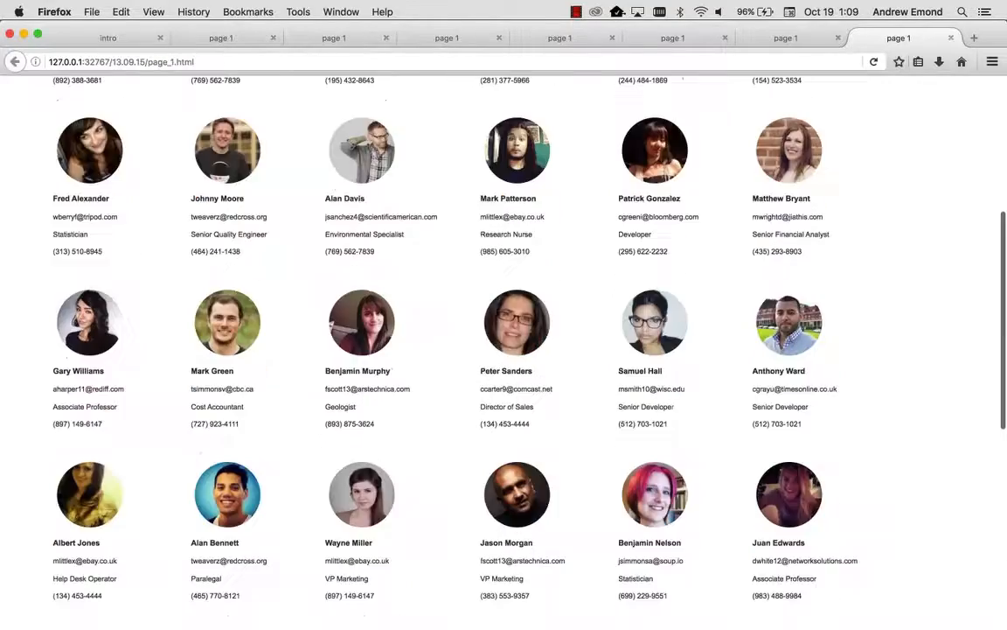
pyautogui.scroll(2, 504, 349)
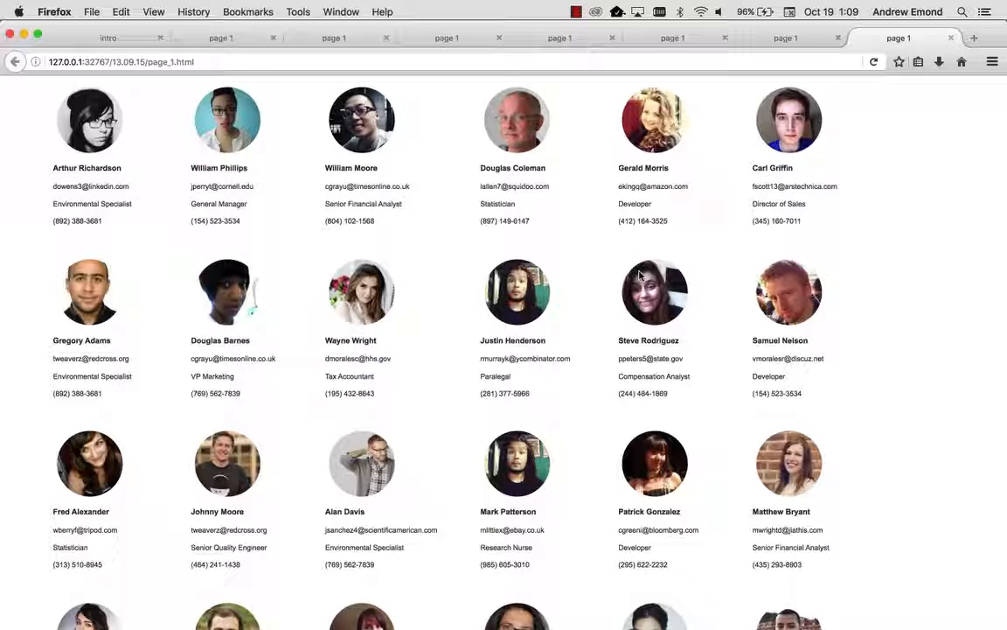
pyautogui.press('super+minus')
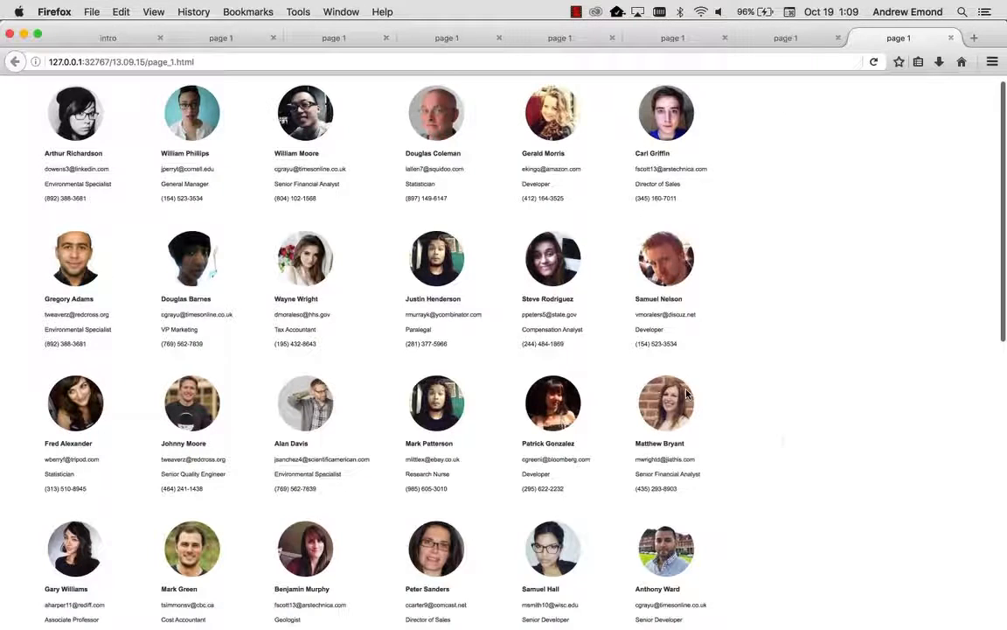
# Step: Close the two most recent page 1 previews in Firefox and return to Axure RP
pyautogui.click(951, 39)
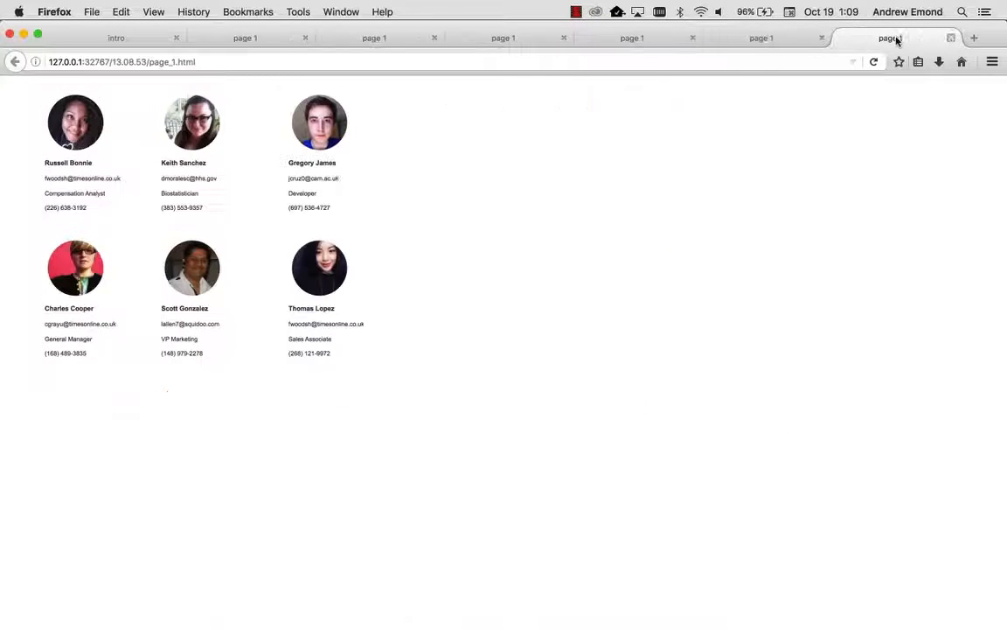
pyautogui.click(952, 38)
pyautogui.press('super+Tab')
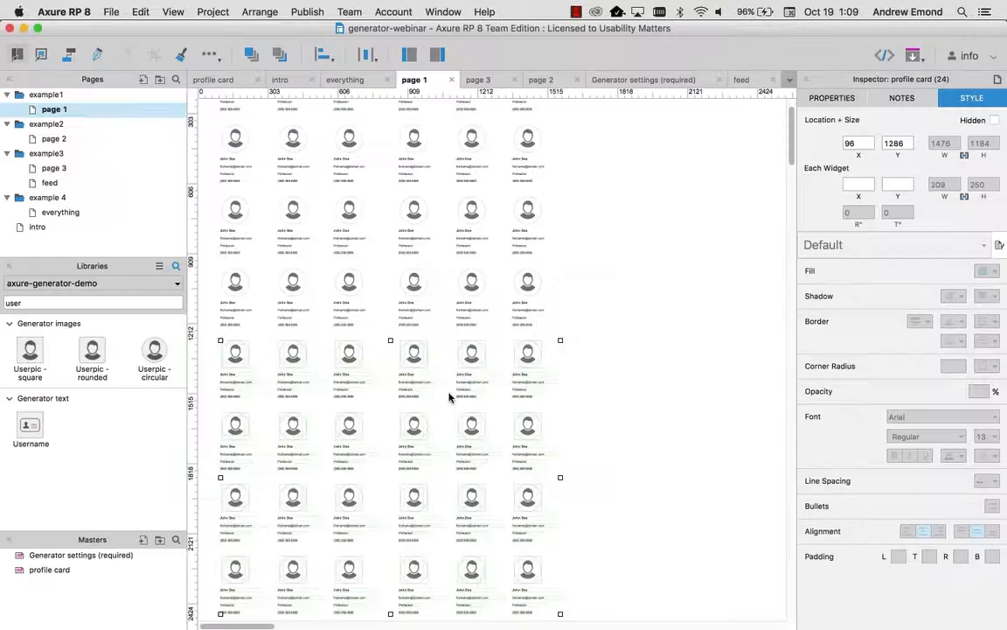
# Step: Open page 2 under example2 and clear the library search to list all generator widgets
pyautogui.click(53, 138)
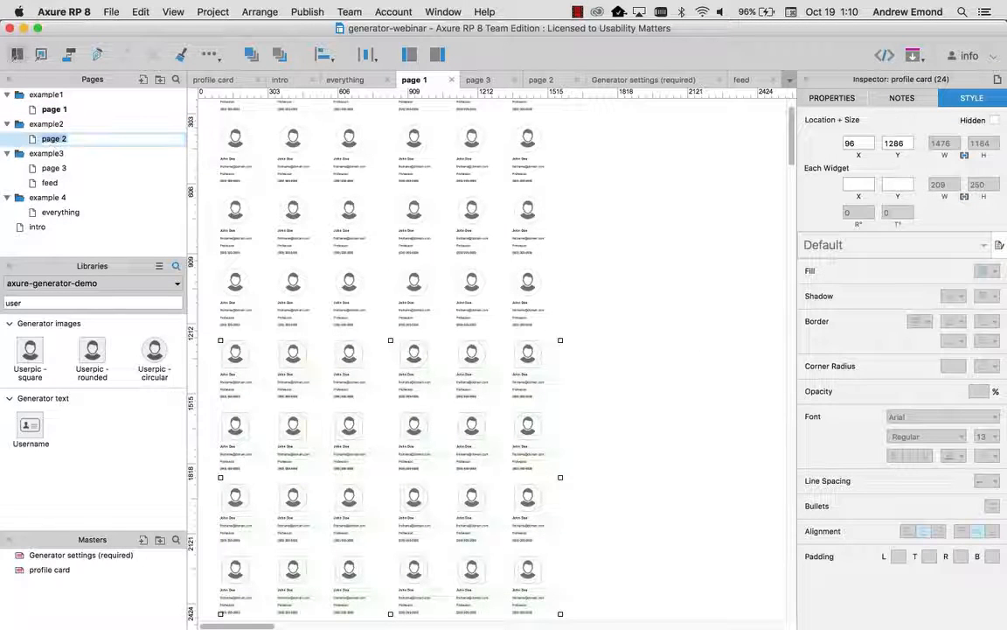
pyautogui.click(58, 109)
pyautogui.click(52, 140)
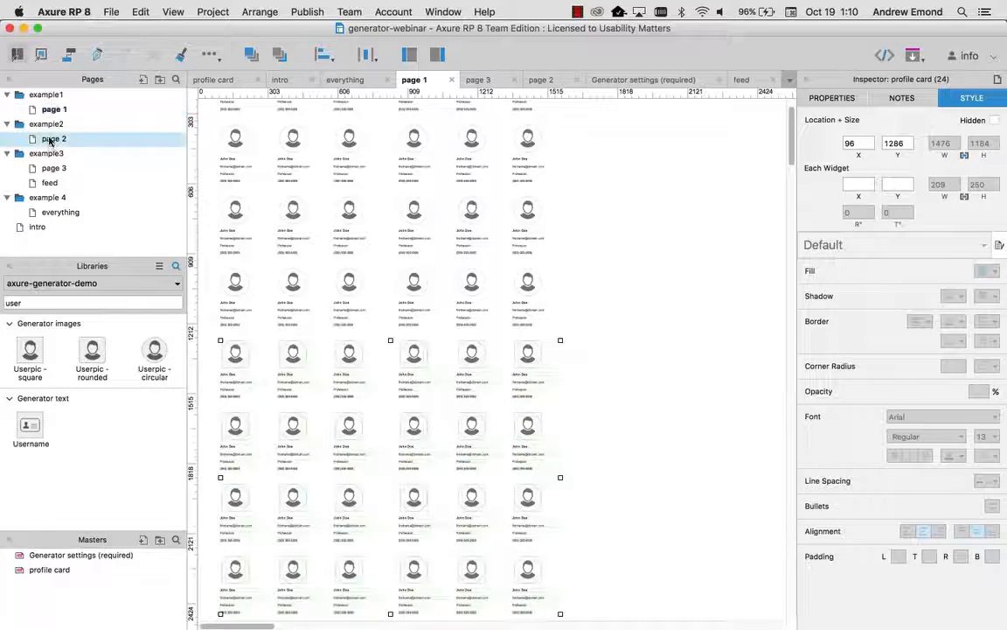
pyautogui.doubleClick(50, 139)
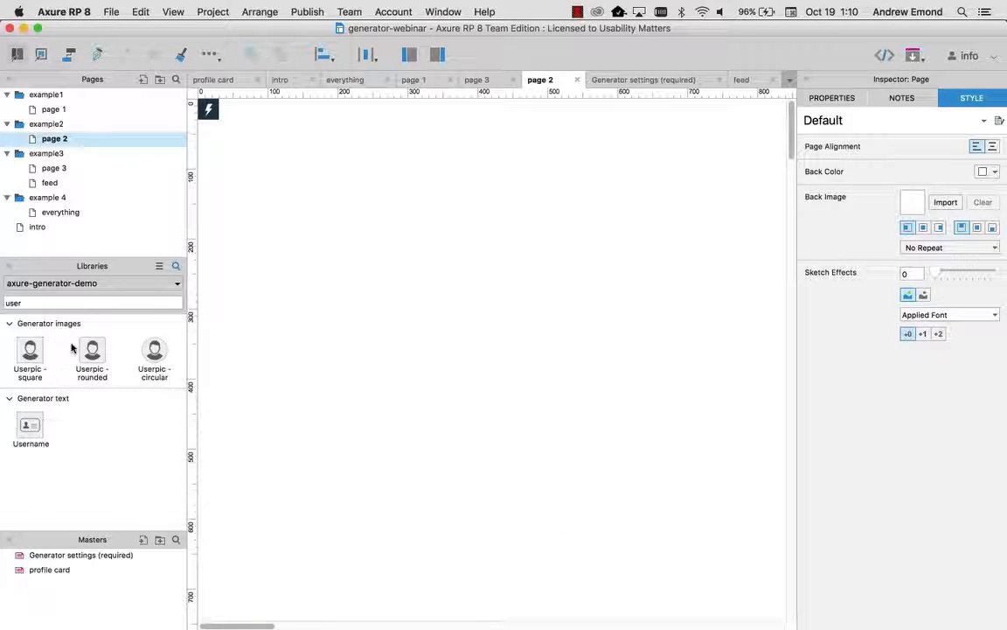
pyautogui.doubleClick(18, 302)
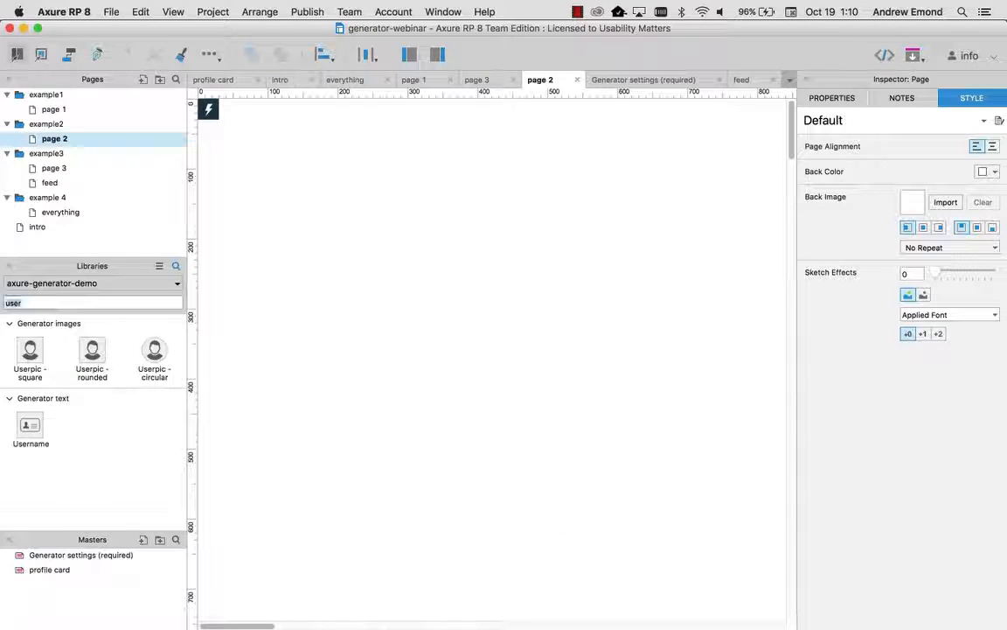
pyautogui.press('BackSpace')
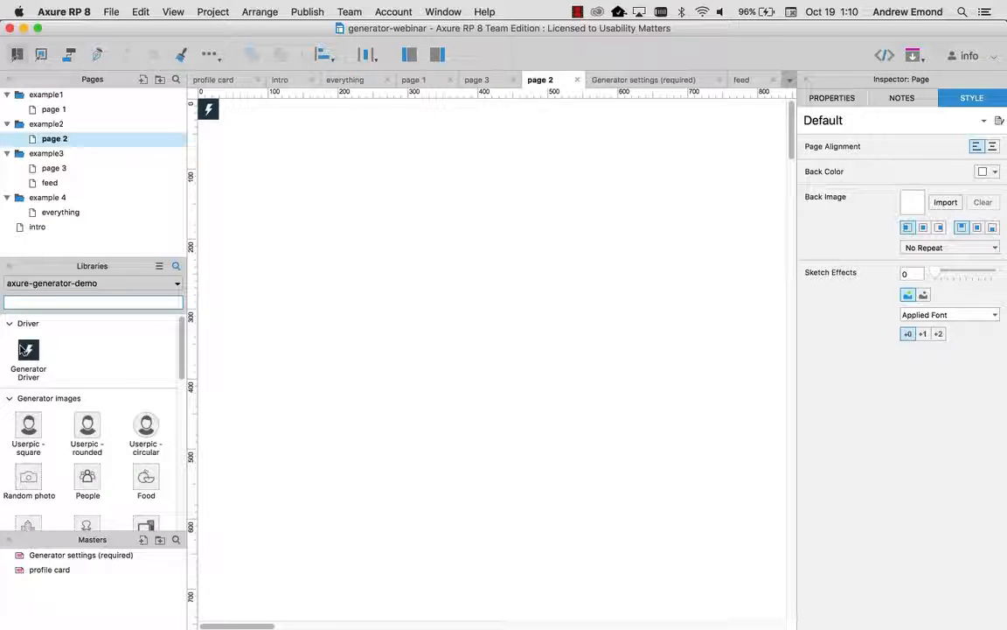
# Step: Find the Lorem ipsum header widget in the generator library and place it on page 2 at X 74, Y 181
pyautogui.write('header')
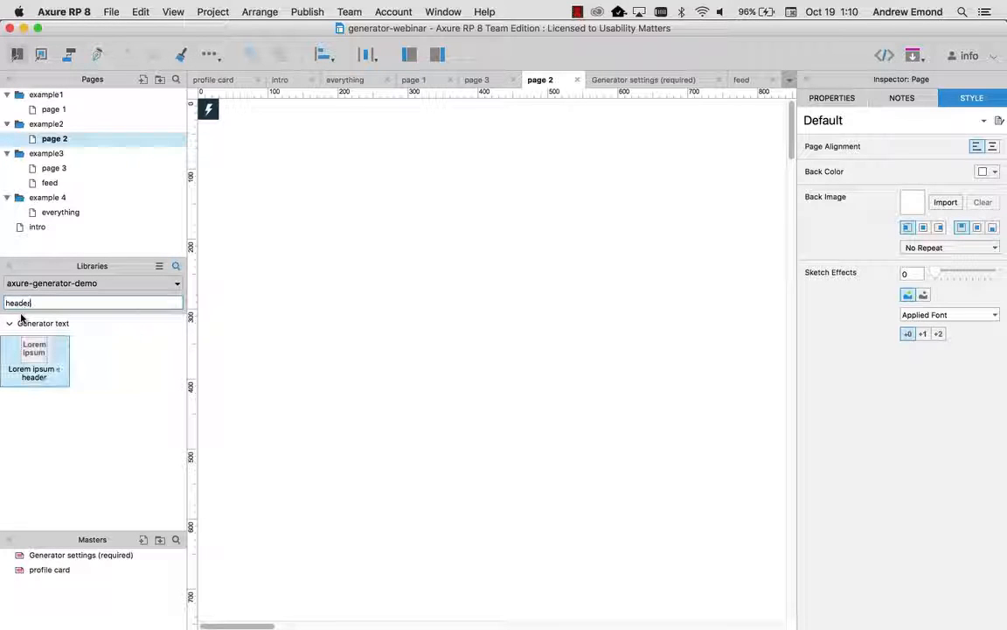
pyautogui.moveTo(33, 385); pyautogui.dragTo(415, 238)
pyautogui.press('Escape')
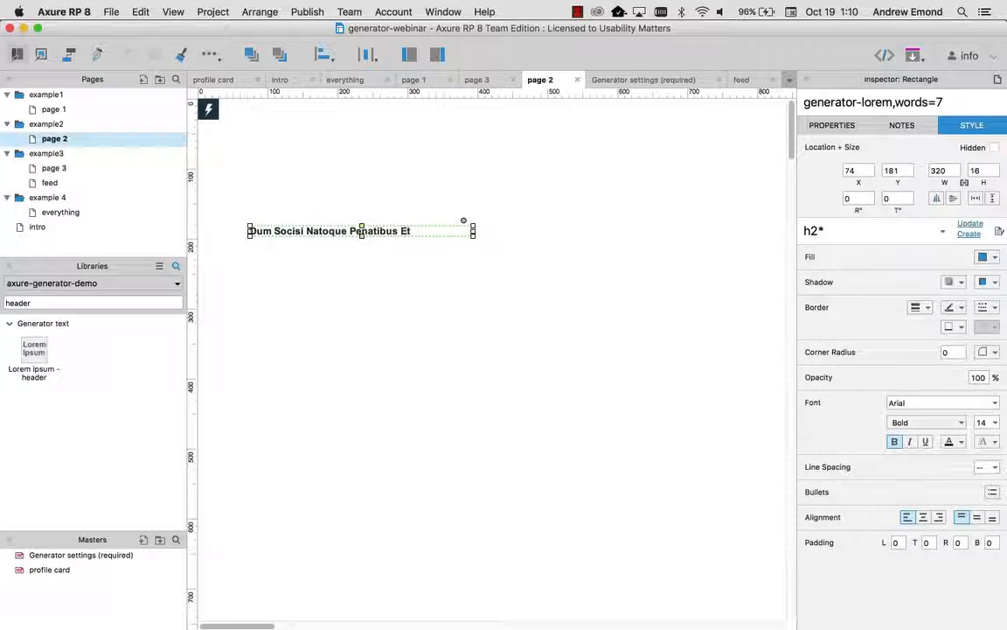
# Step: Place a Lorem ipsum paragraph widget beneath the header and duplicate the header and paragraph alongside at X 464, Y 181
pyautogui.moveTo(39, 303); pyautogui.dragTo(1, 298)
pyautogui.write('par')
pyautogui.click(34, 352)
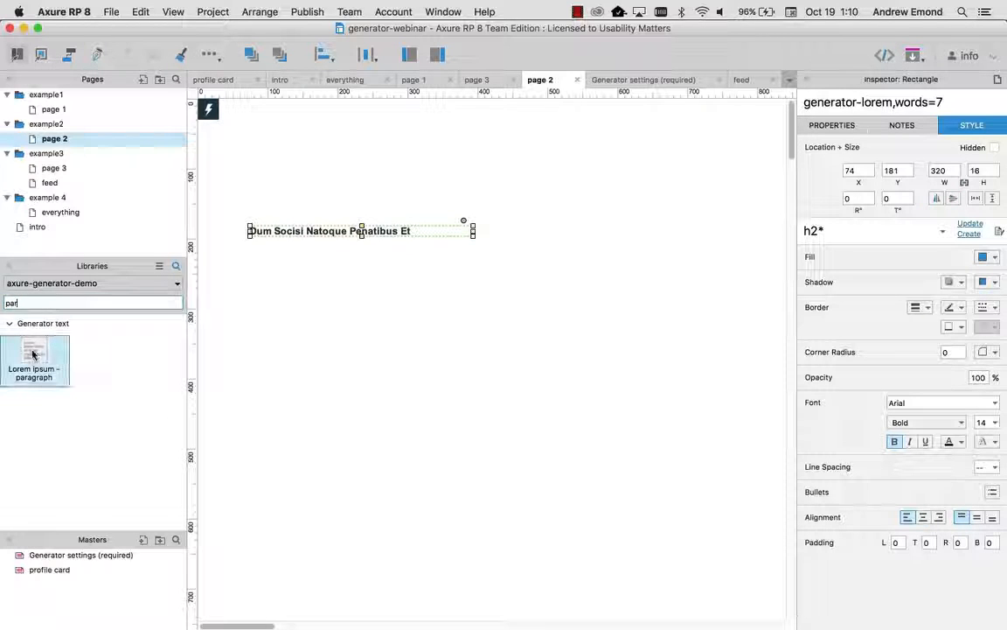
pyautogui.moveTo(158, 319); pyautogui.dragTo(248, 253)
pyautogui.moveTo(412, 385); pyautogui.dragTo(571, 226)
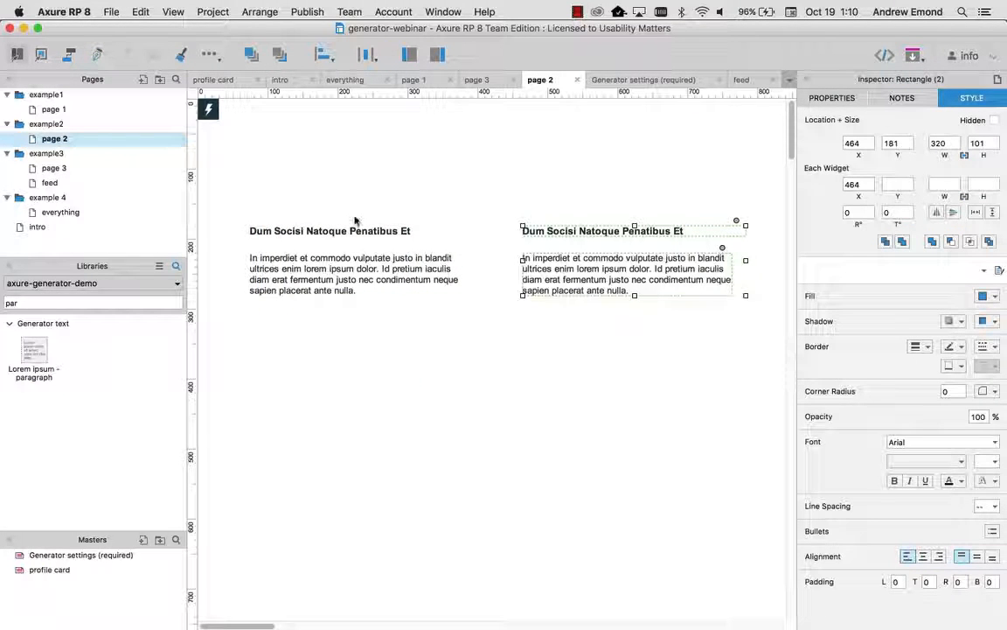
# Step: Preview page 2 in Firefox, reload it repeatedly to examine the generated headings and paragraphs, and return to Axure RP
pyautogui.press('super+period')
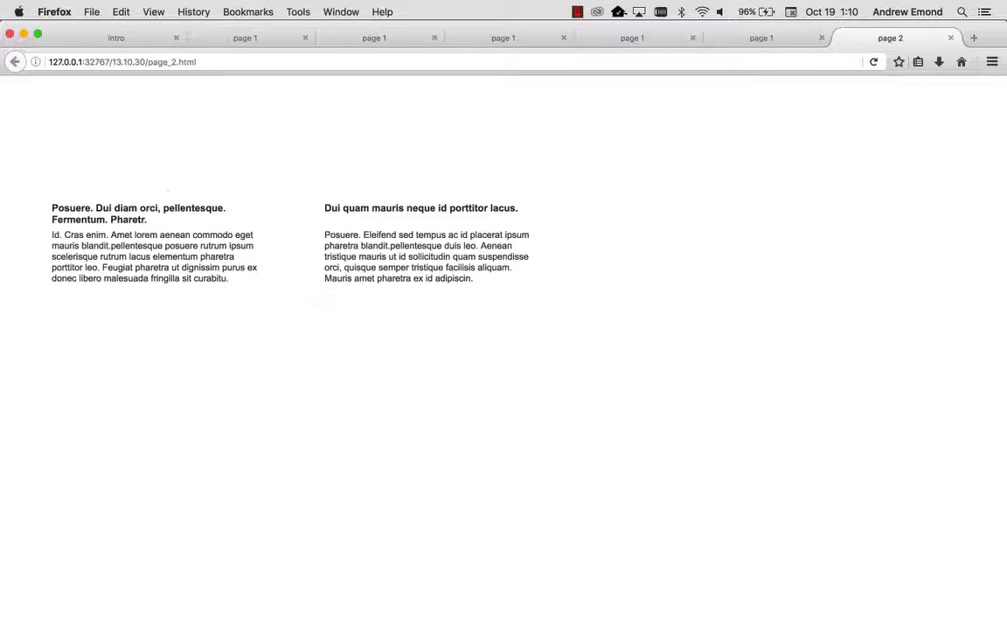
pyautogui.click(874, 62)
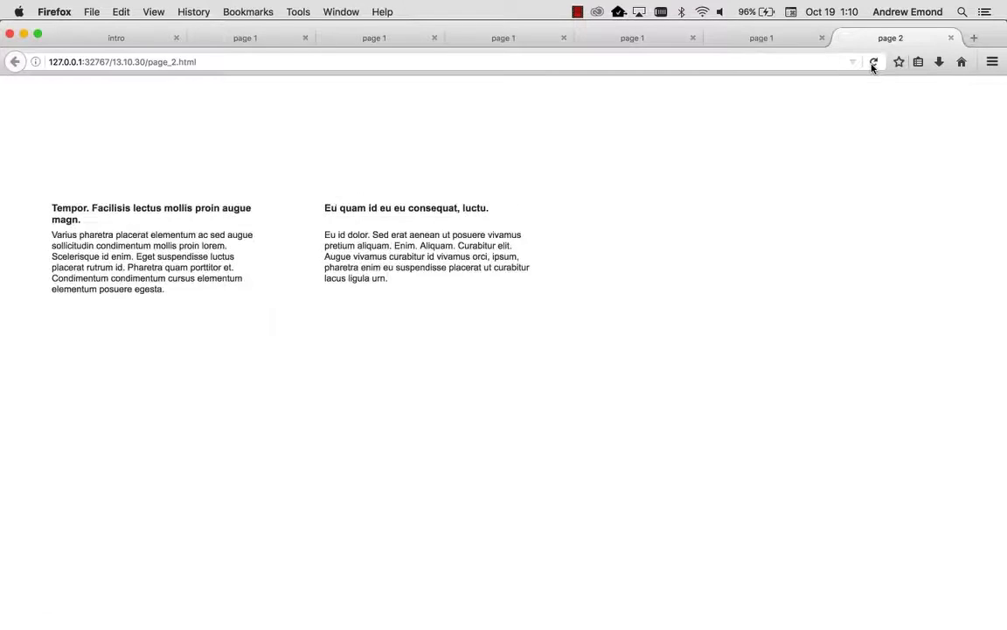
pyautogui.click(873, 62)
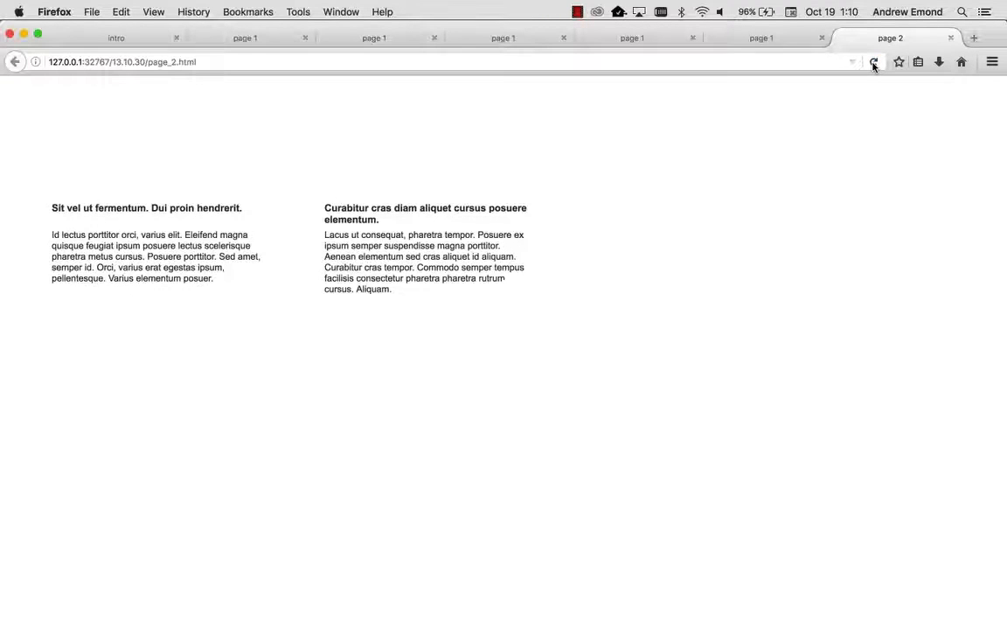
pyautogui.click(873, 62)
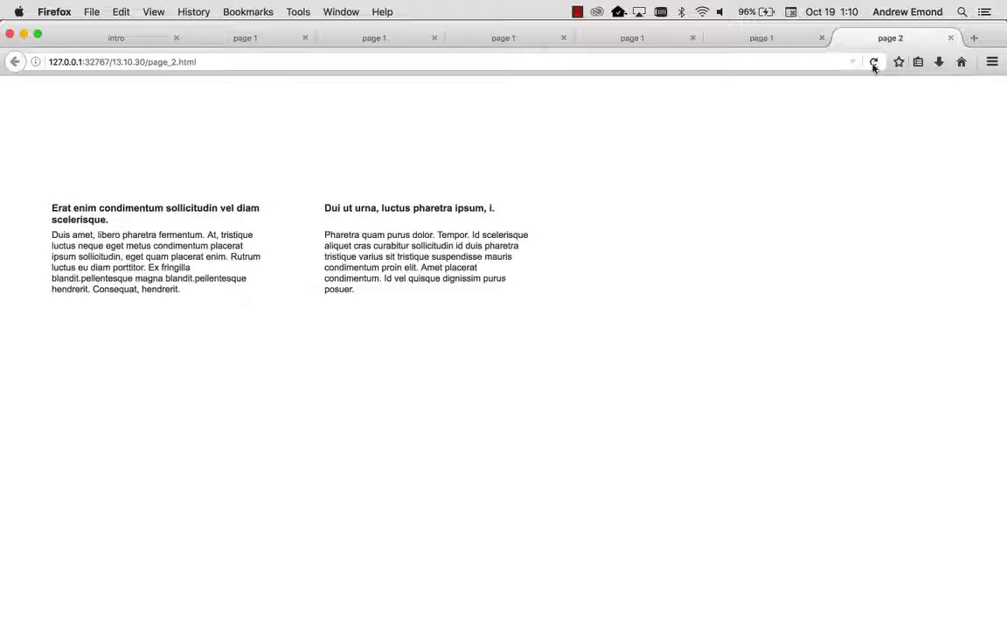
pyautogui.click(874, 62)
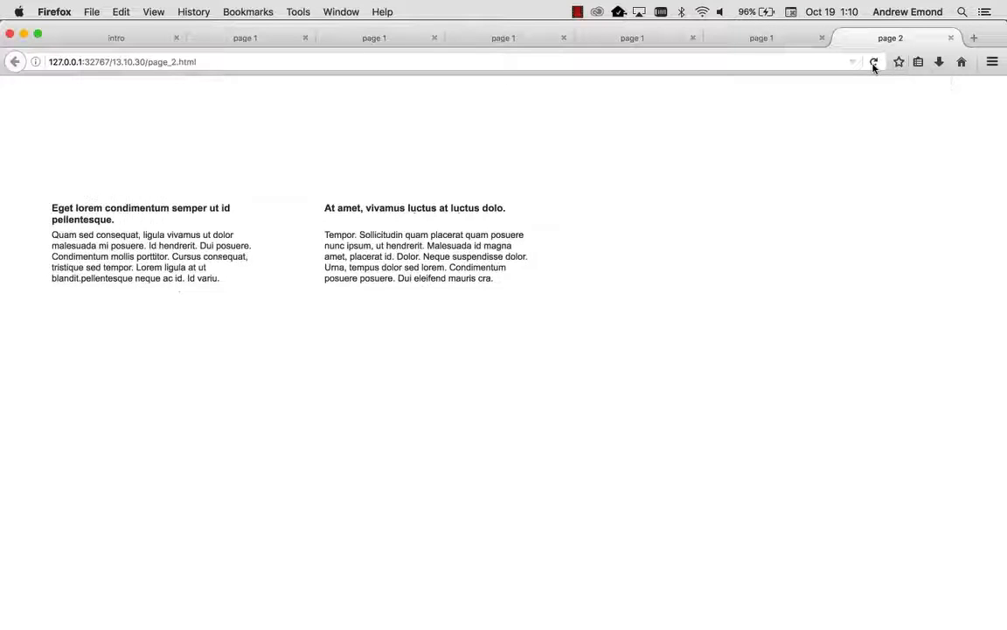
pyautogui.click(874, 62)
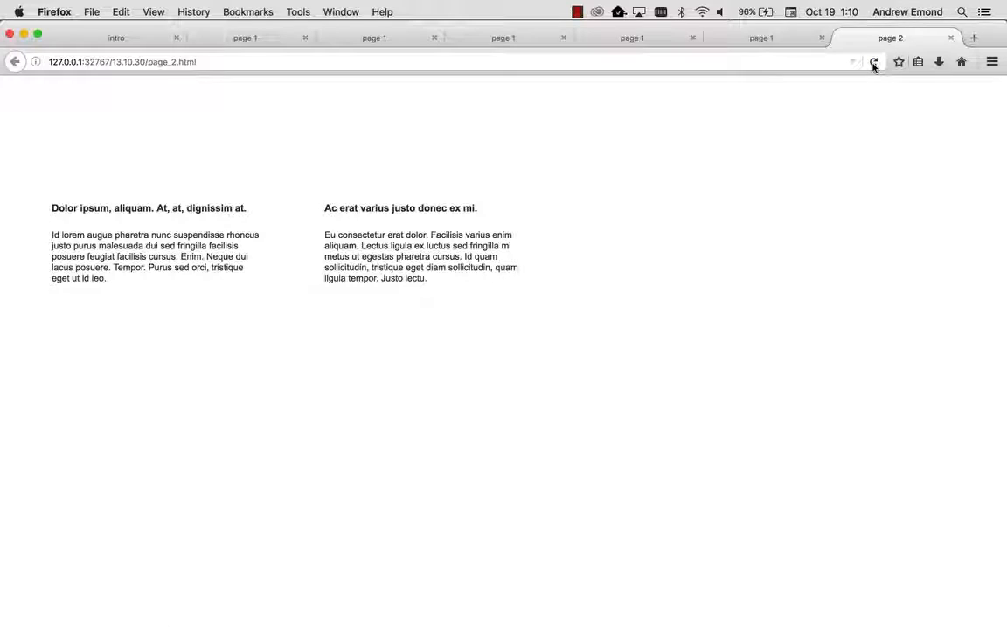
pyautogui.press('super+Tab')
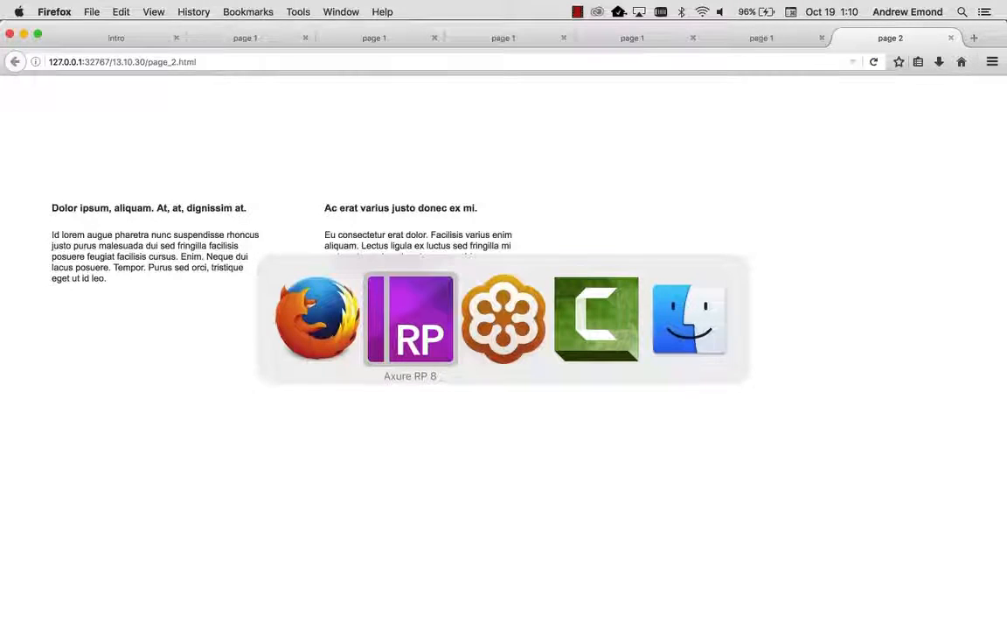
pyautogui.press('super+Tab')
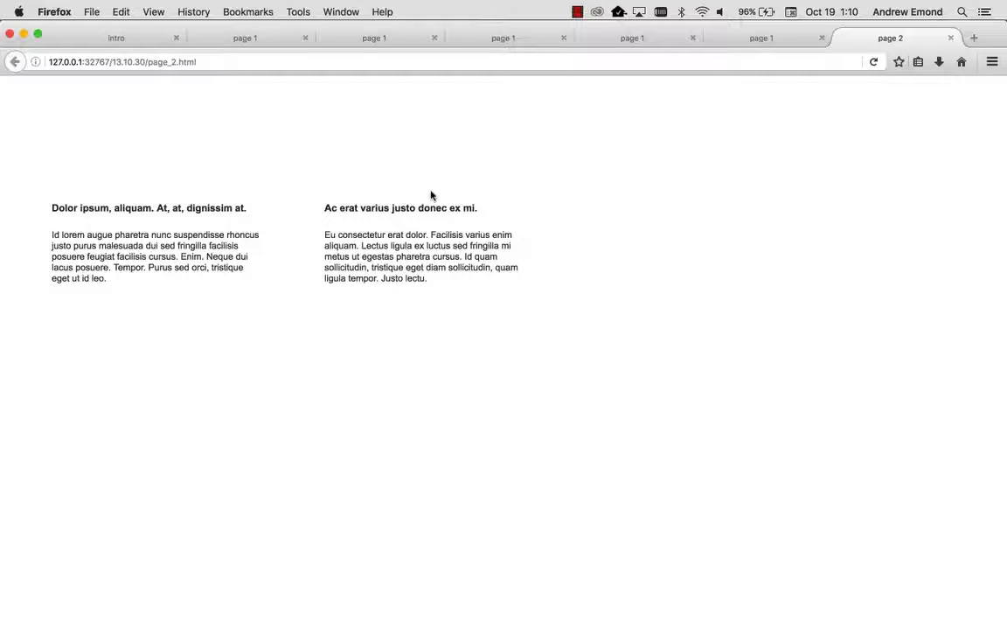
pyautogui.click(874, 62)
pyautogui.moveTo(324, 220); pyautogui.dragTo(50, 206)
pyautogui.click(401, 200)
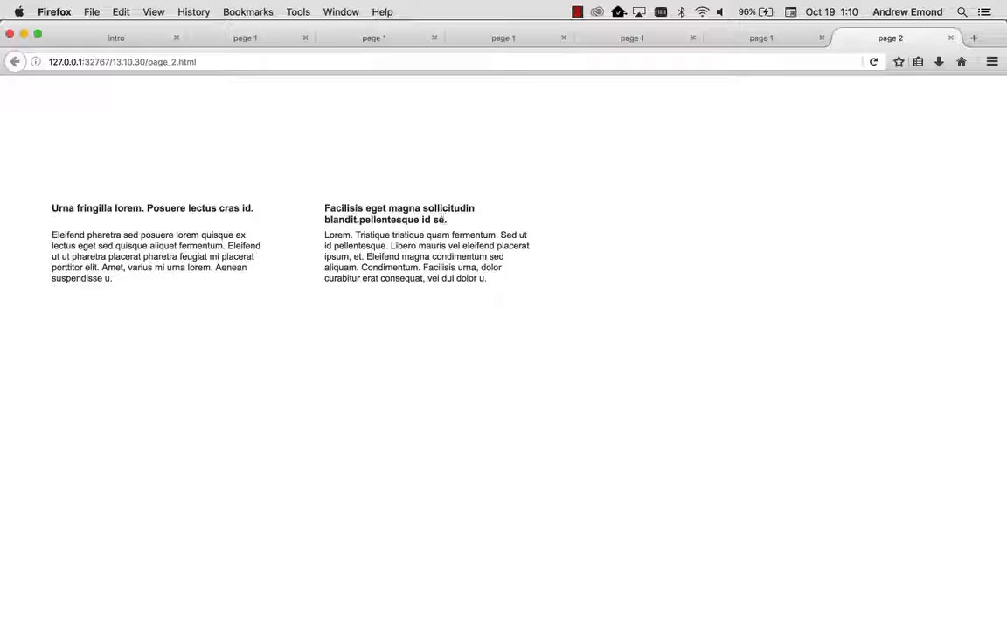
pyautogui.press('super+Tab')
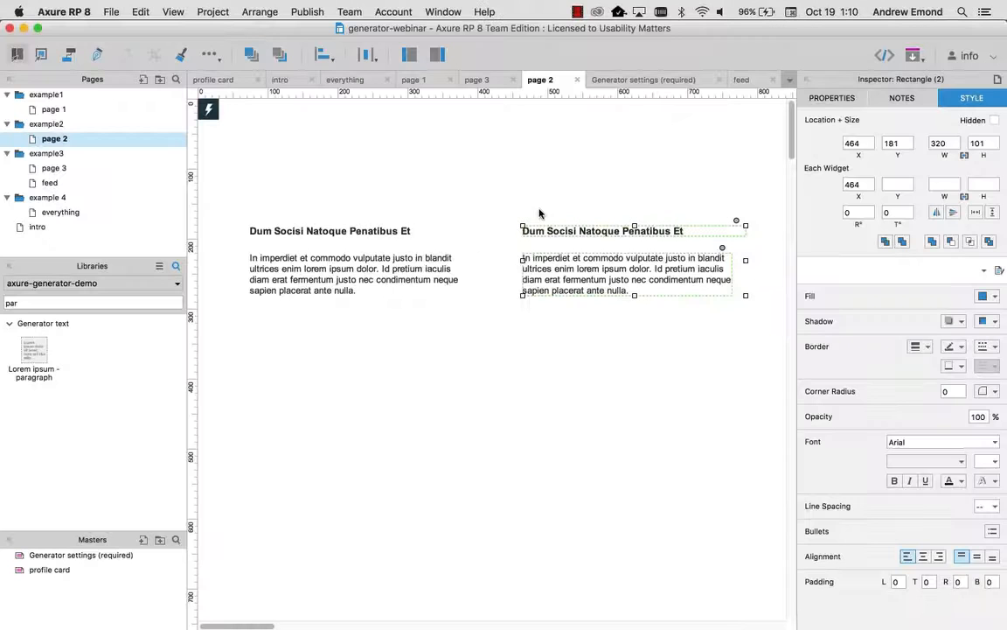
# Step: Rename both header widgets to generator-lorem,words=4 so that each generates four words
pyautogui.moveTo(897, 103); pyautogui.dragTo(956, 101)
pyautogui.click(956, 102)
pyautogui.doubleClick(947, 102)
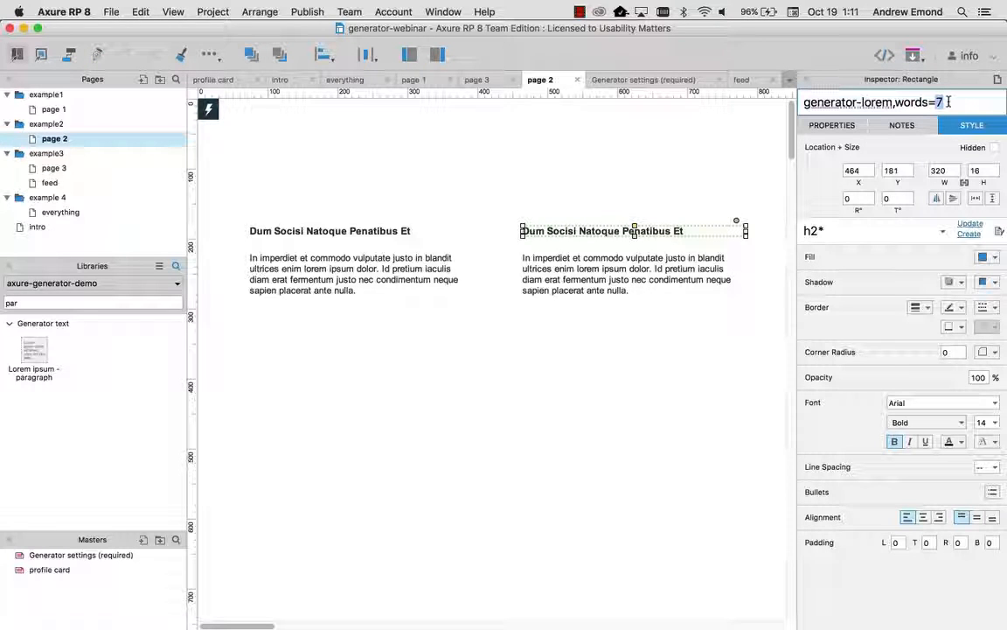
pyautogui.write('4')
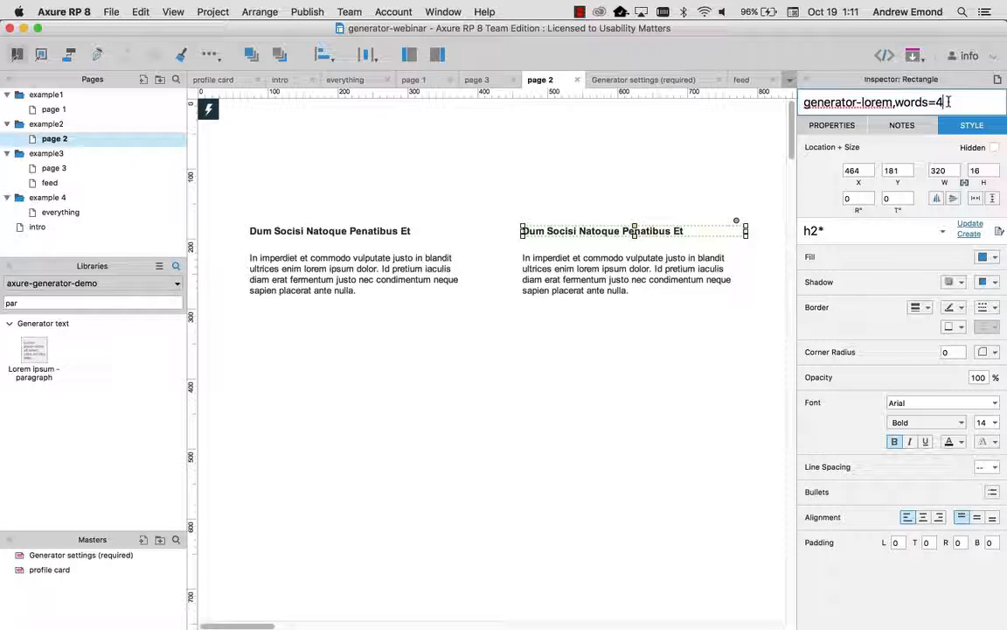
pyautogui.click(333, 230)
pyautogui.doubleClick(947, 103)
pyautogui.write('4')
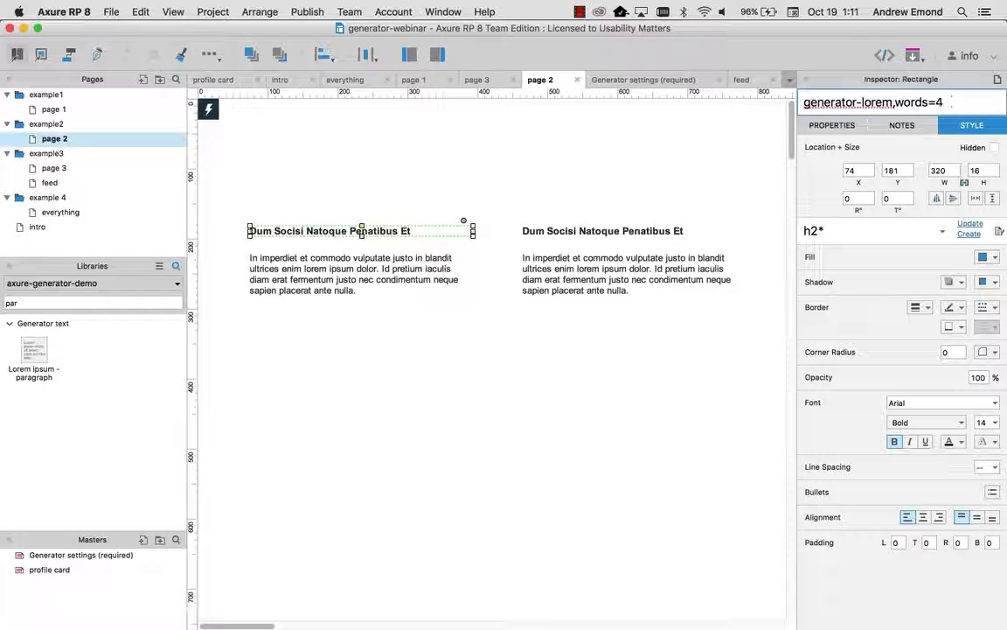
# Step: Rename the right paragraph widget to generator-lorem,words=100
pyautogui.click(253, 259)
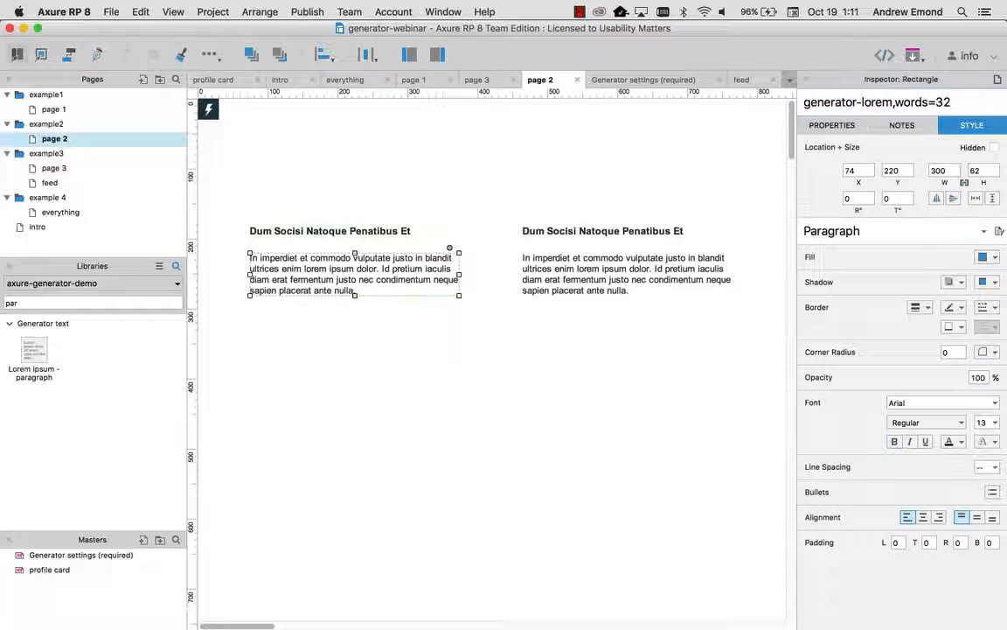
pyautogui.click(642, 272)
pyautogui.doubleClick(968, 102)
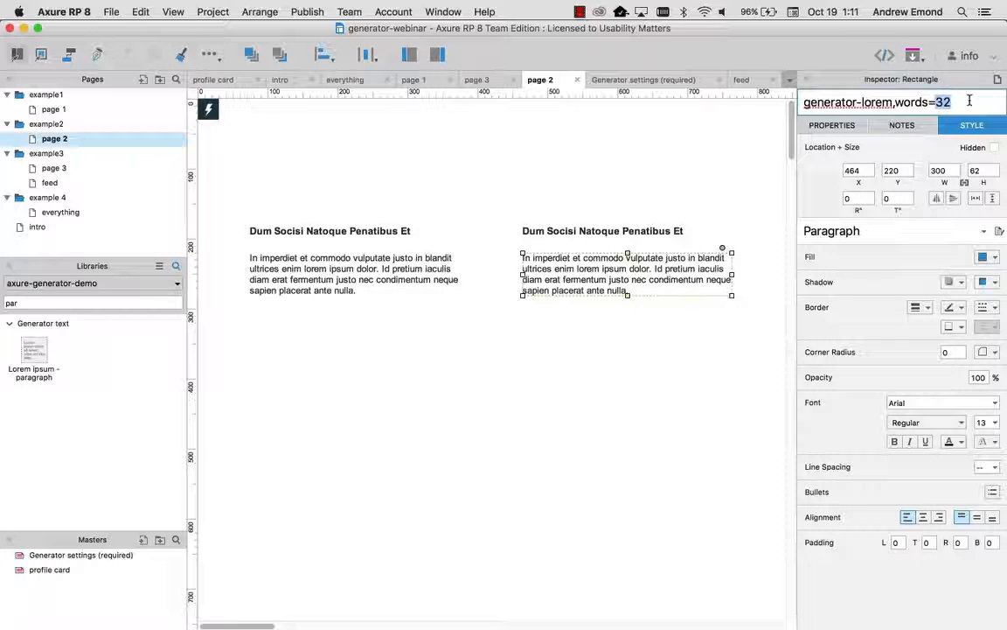
pyautogui.write('100')
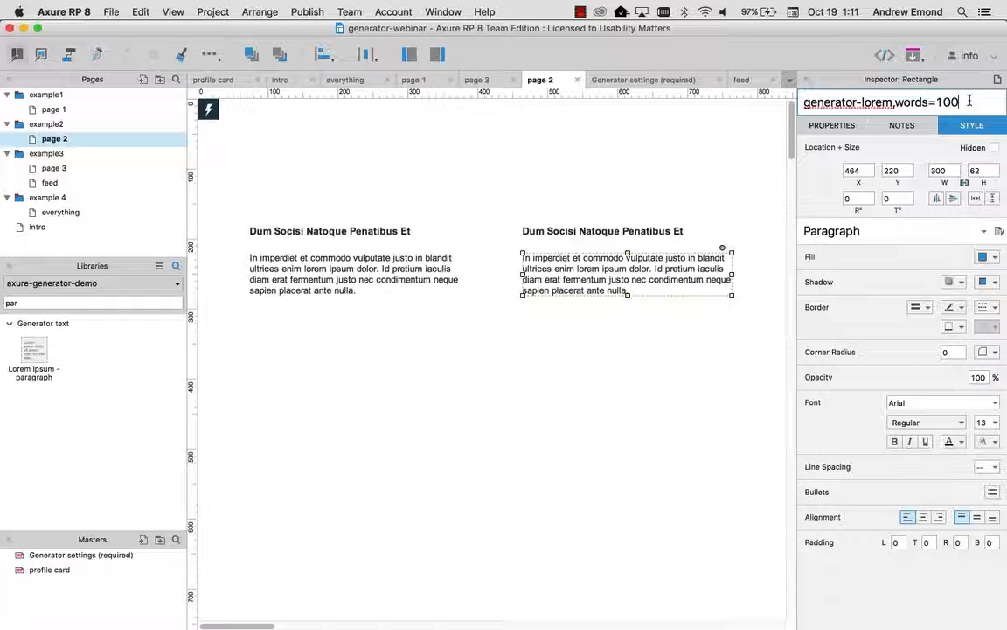
# Step: Preview page 2 in Firefox, reload it to compare the heading and paragraph lengths, and return to Axure RP
pyautogui.press('super+period')
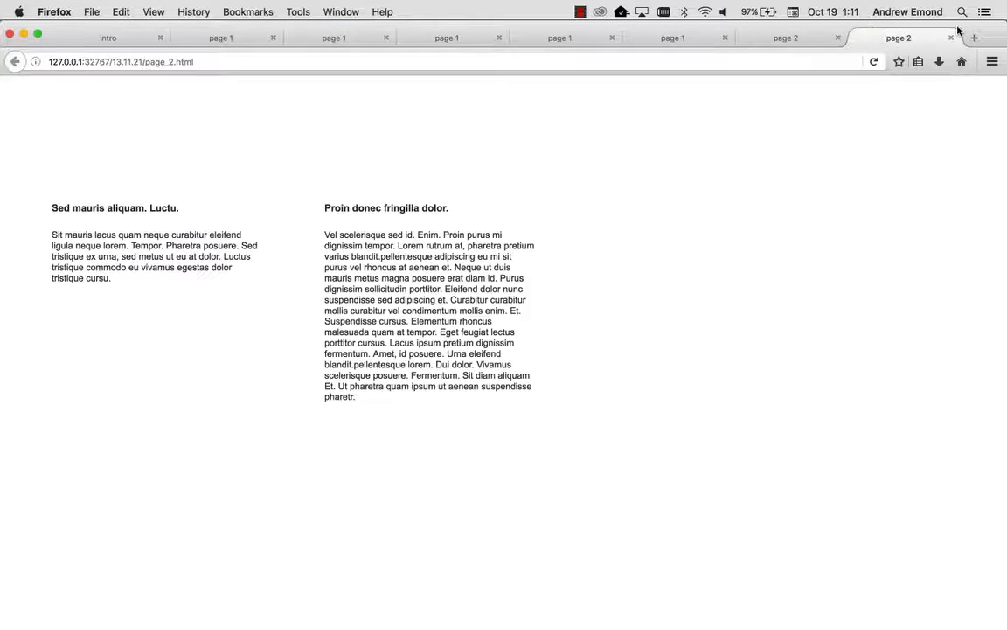
pyautogui.click(874, 62)
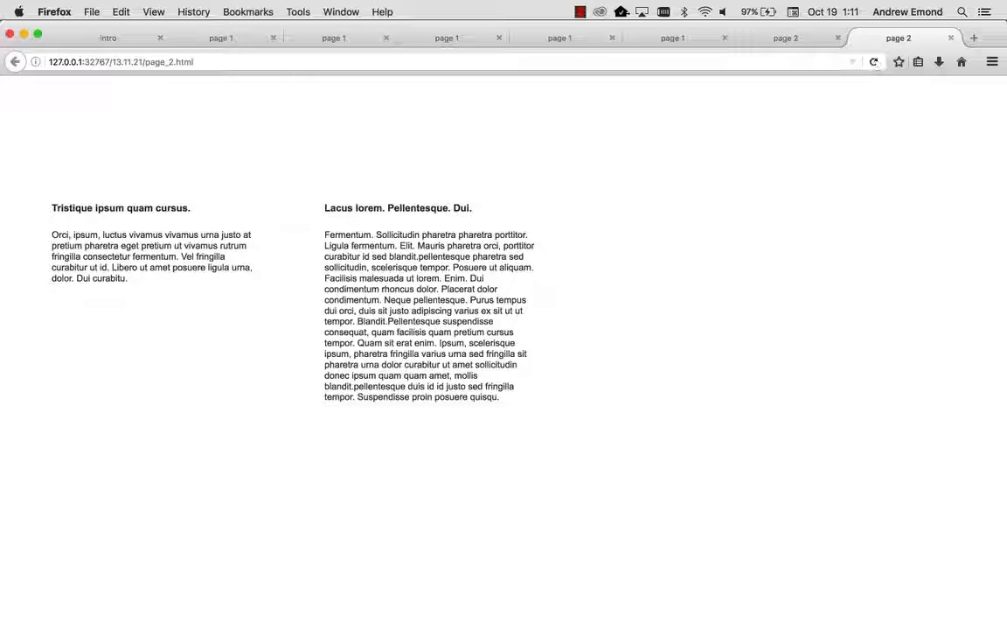
pyautogui.press('super+Tab')
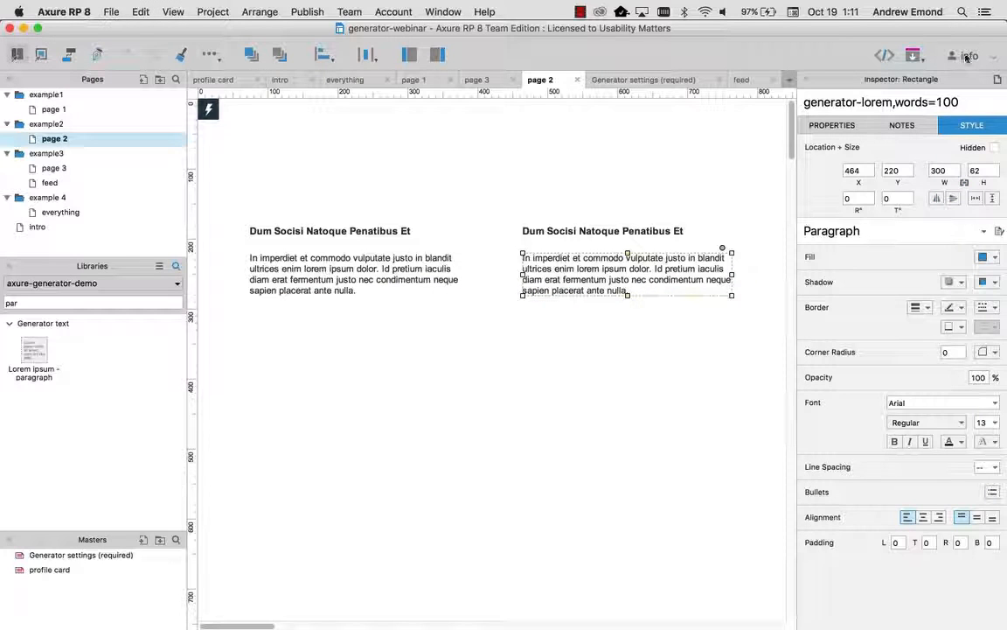
# Step: Rename the right paragraph widget to generator-lorem,words=32 and move all four text widgets down to Y 264
pyautogui.doubleClick(980, 101)
pyautogui.write('32')
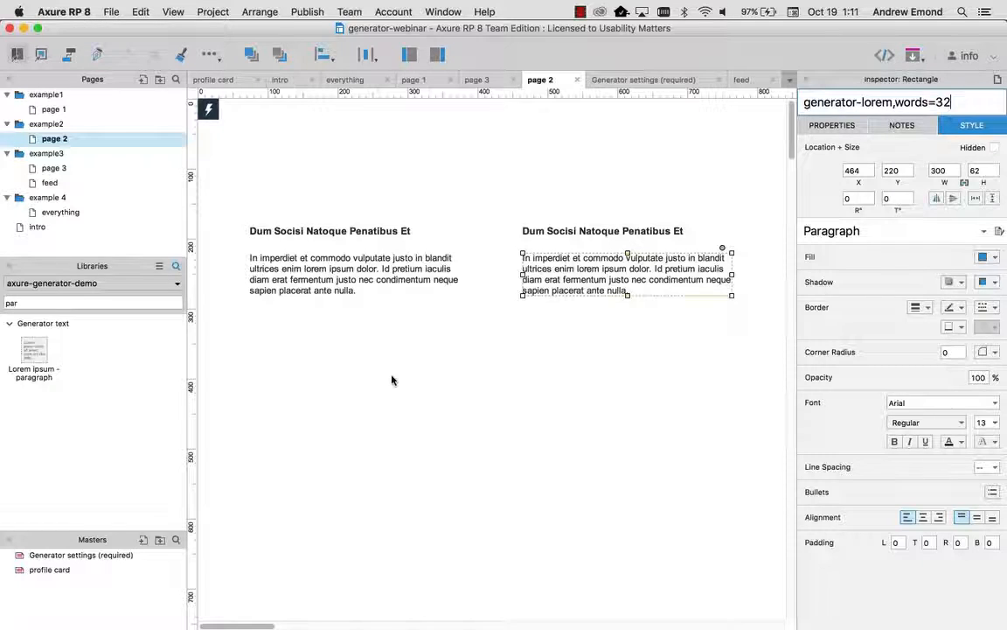
pyautogui.click(649, 376)
pyautogui.moveTo(651, 372); pyautogui.dragTo(288, 209)
pyautogui.moveTo(505, 277); pyautogui.dragTo(506, 335)
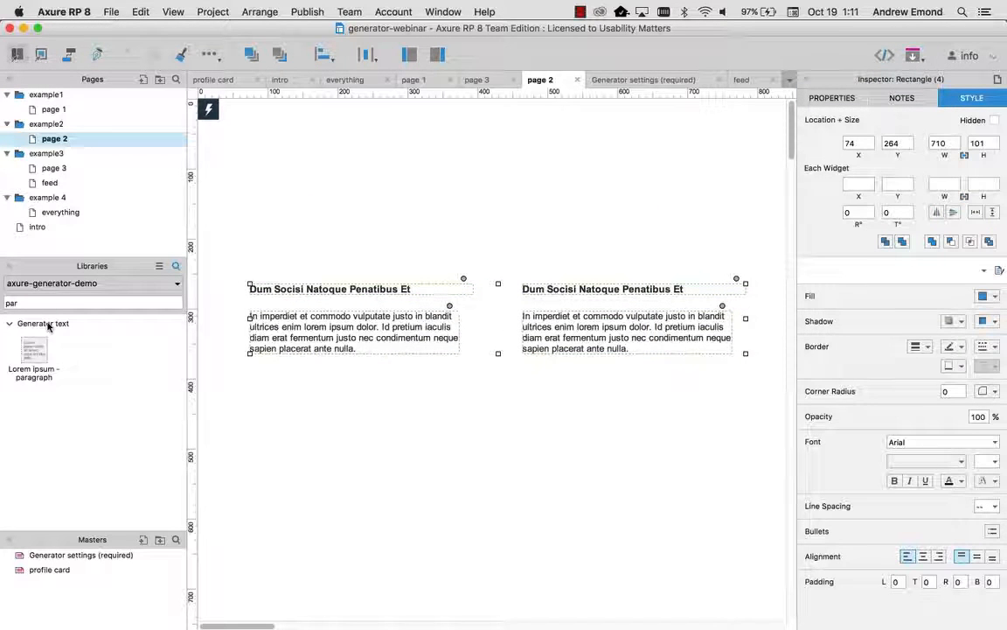
# Step: Place a Random photo widget above the left heading at X 74 and stretch it wider and taller
pyautogui.moveTo(25, 303); pyautogui.dragTo(9, 303)
pyautogui.write('random')
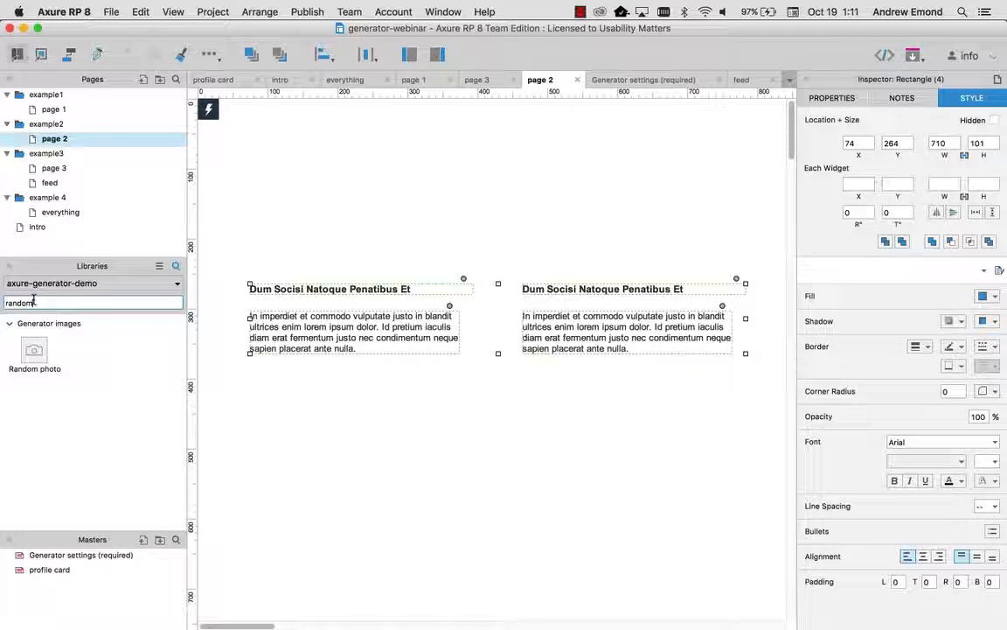
pyautogui.click(40, 349)
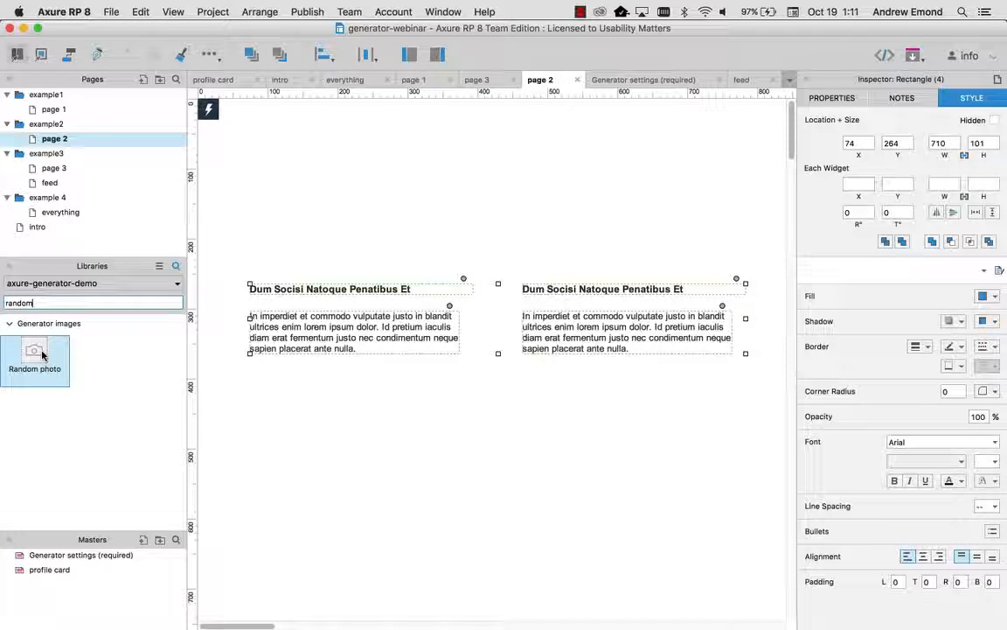
pyautogui.moveTo(41, 353); pyautogui.dragTo(252, 161)
pyautogui.moveTo(417, 213); pyautogui.dragTo(452, 213)
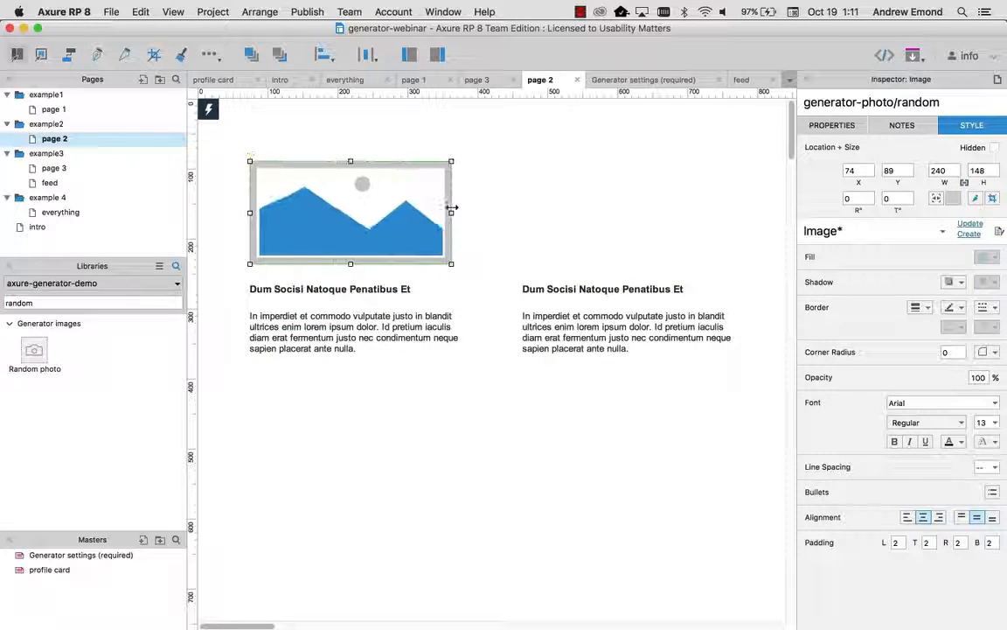
pyautogui.click(349, 146)
pyautogui.click(351, 158)
# Step: Copy the photo above the right heading and duplicate both photo-and-text blocks below at X 74, Y 426
pyautogui.moveTo(352, 158); pyautogui.dragTo(622, 179)
pyautogui.moveTo(690, 400); pyautogui.dragTo(310, 408)
pyautogui.press('super+minus')
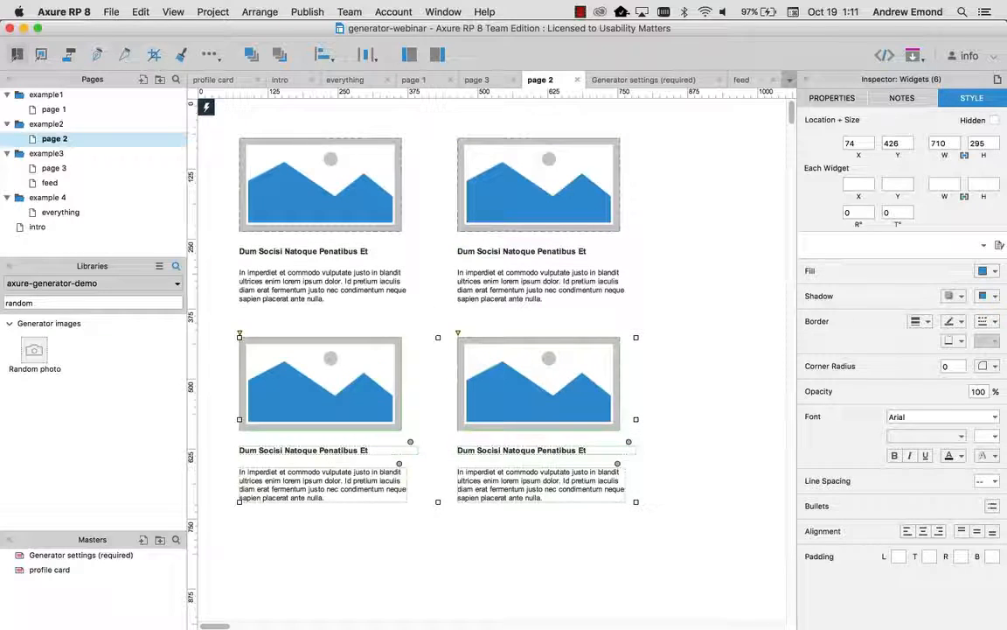
# Step: Preview page 2 in Firefox, reload it to check the random photos and texts, close that preview and return to Axure RP
pyautogui.press('shift+super+p')
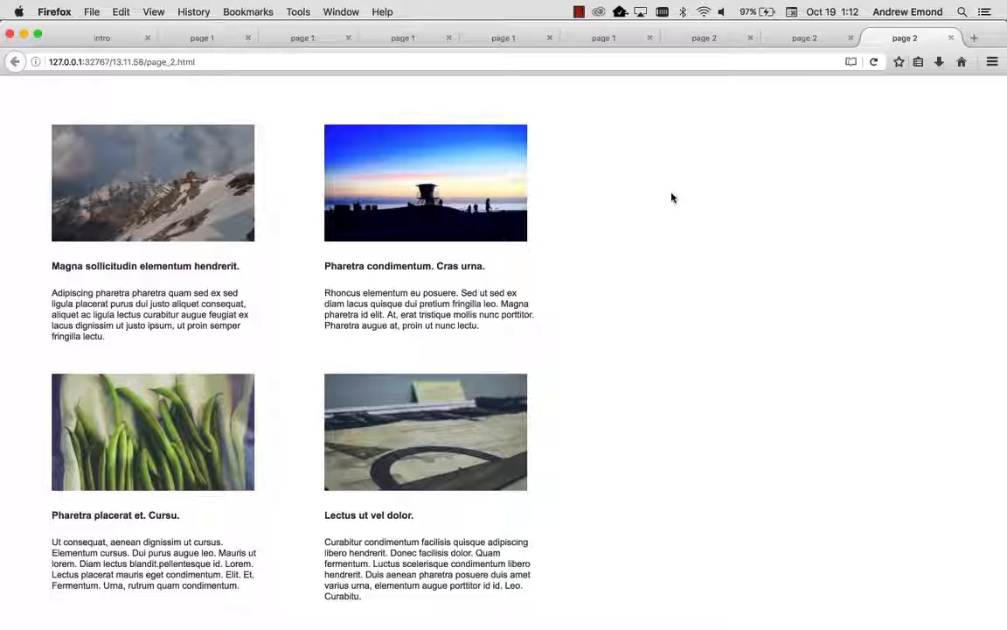
pyautogui.click(873, 61)
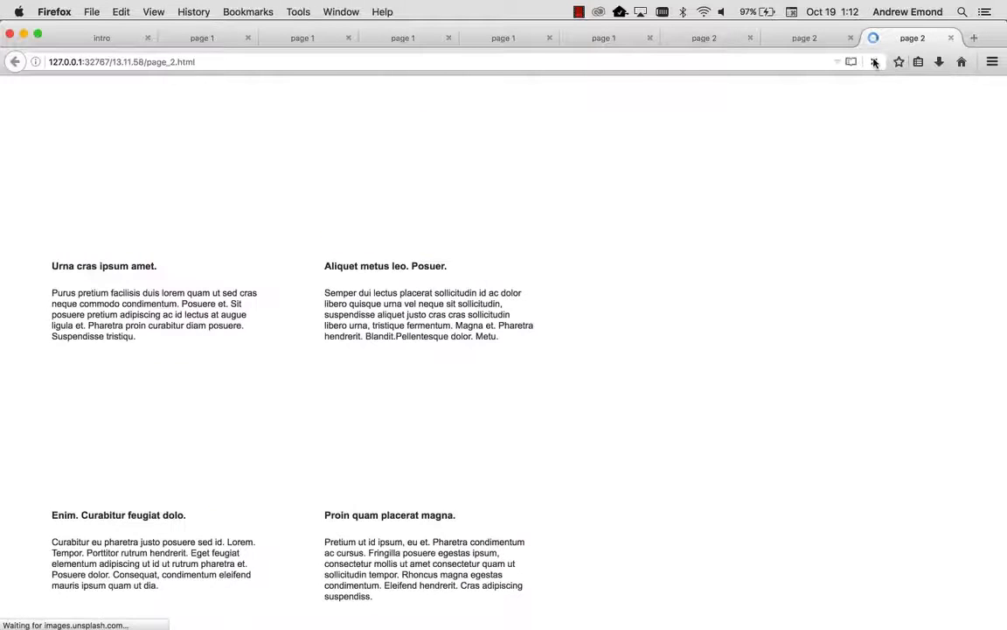
pyautogui.click(874, 61)
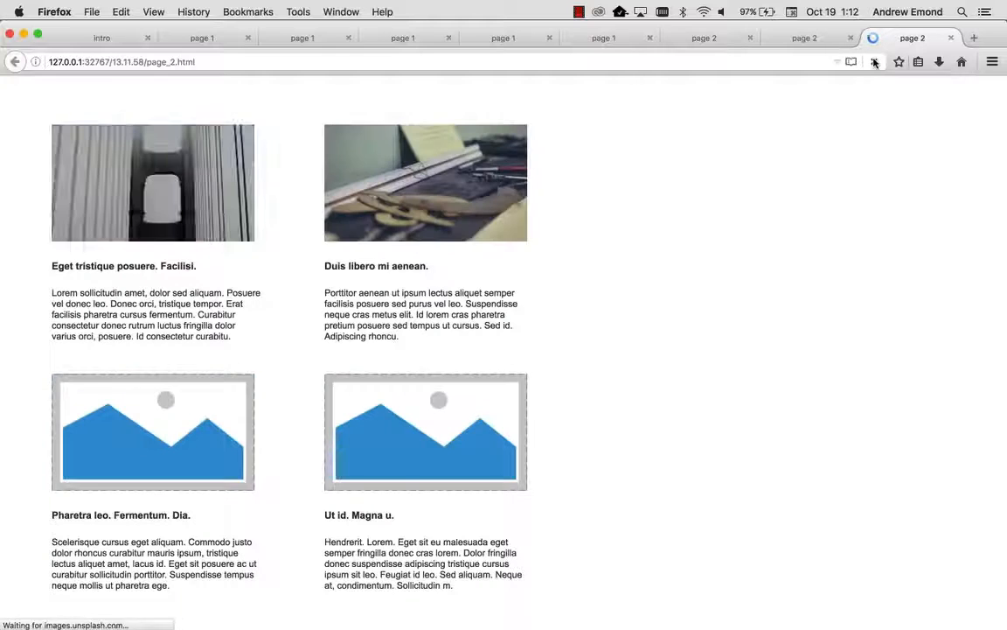
pyautogui.click(951, 39)
pyautogui.press('super+Tab')
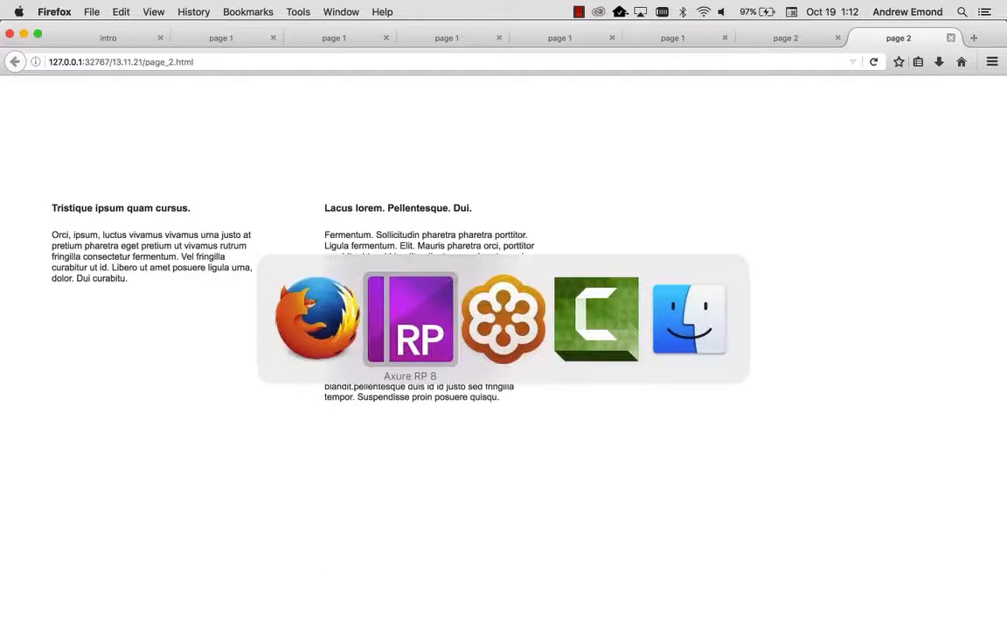
# Step: Move all twelve photo, heading and paragraph widgets on page 2 down by about 40 px
pyautogui.moveTo(588, 546); pyautogui.dragTo(258, 168)
pyautogui.hotkey('shift', 'Down')
pyautogui.hotkey('shift', 'Down')
pyautogui.hotkey('shift', 'Down')
pyautogui.hotkey('shift', 'Down')
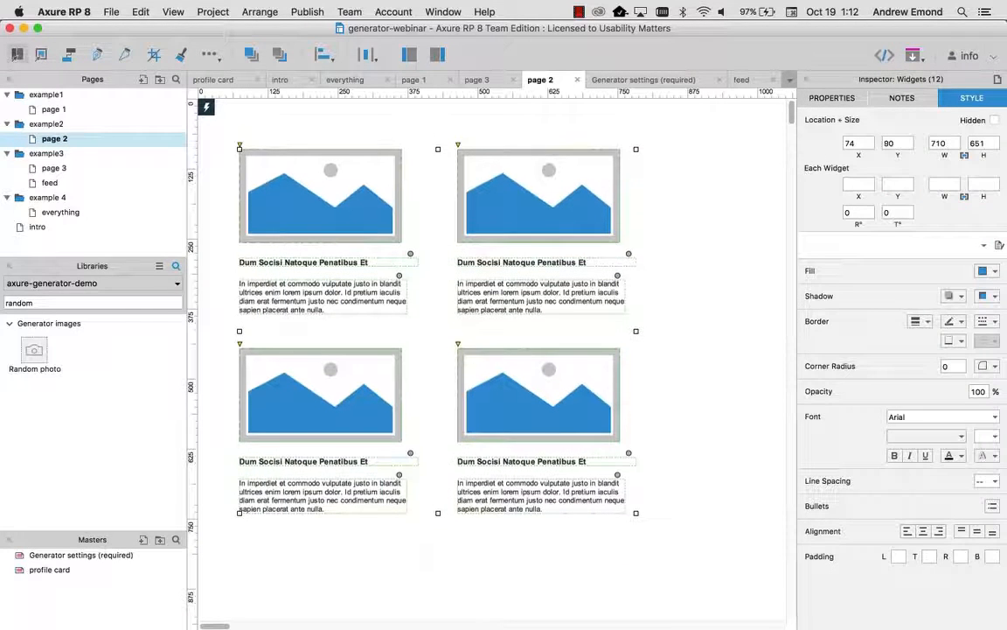
pyautogui.press('Escape')
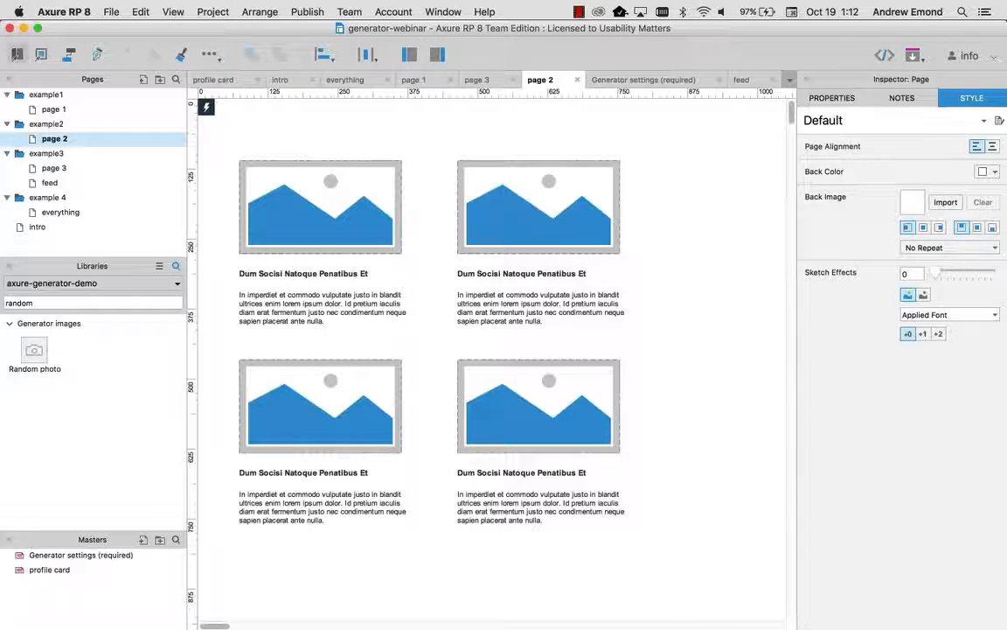
# Step: Clear the library search and replace the upper-left random photo on page 2 with a People photo widget at X 74, Y 120
pyautogui.click(330, 202)
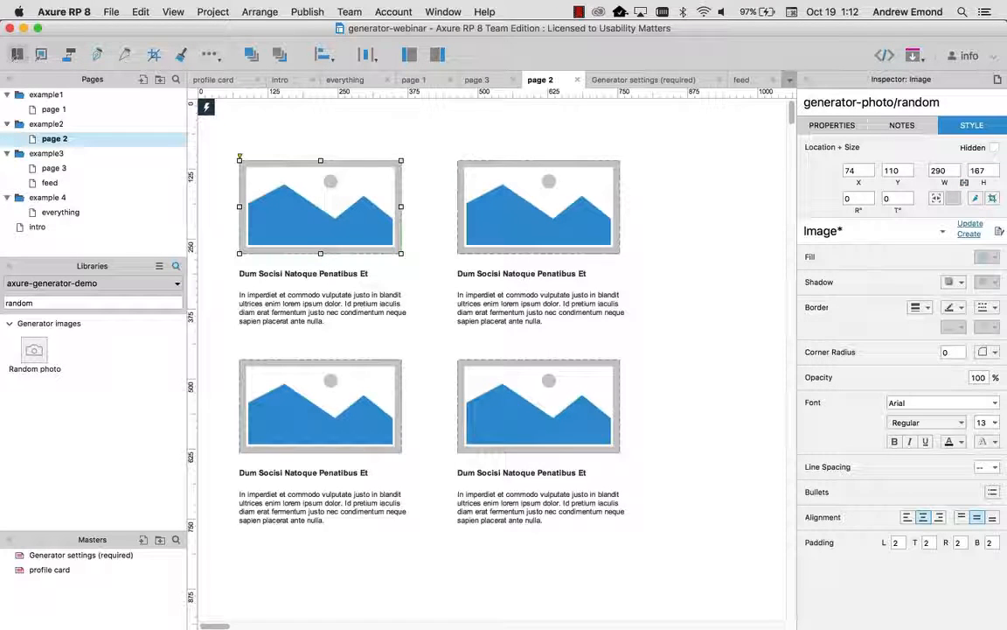
pyautogui.doubleClick(4, 302)
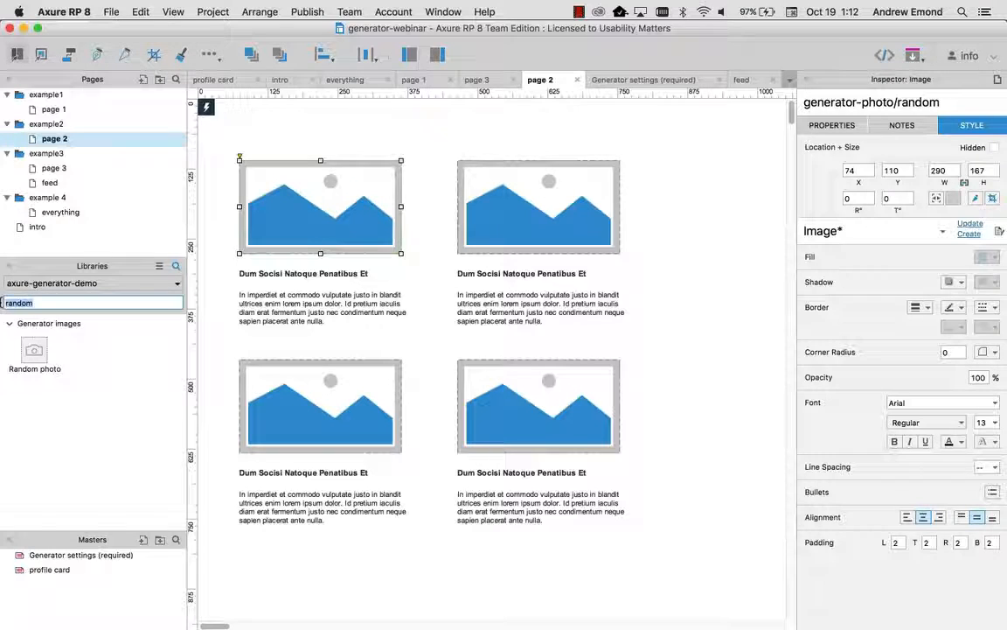
pyautogui.press('BackSpace')
pyautogui.scroll(-3, 45, 400)
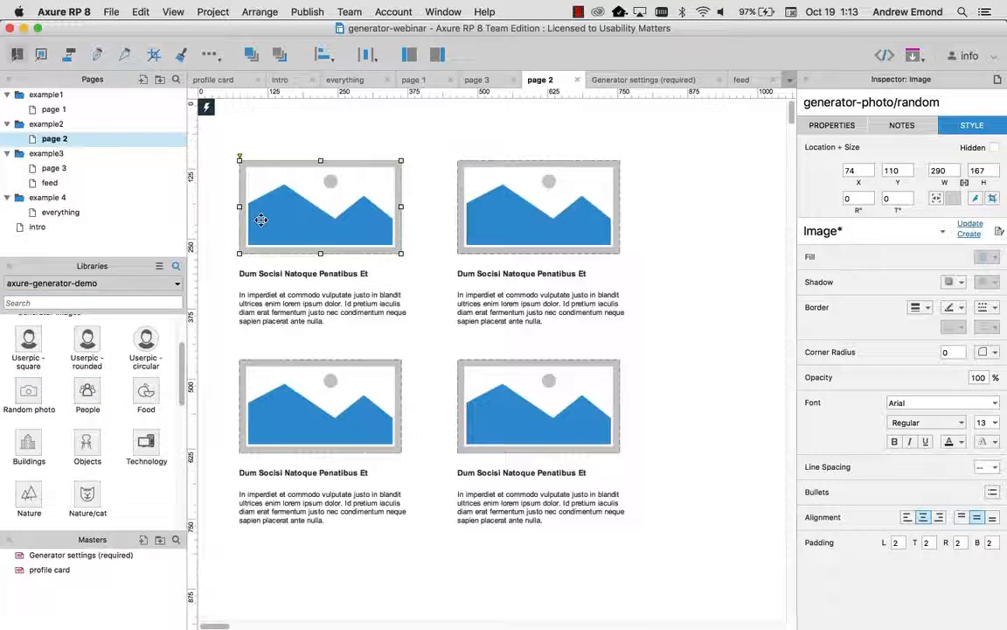
pyautogui.press('Delete')
pyautogui.moveTo(92, 408); pyautogui.dragTo(240, 164)
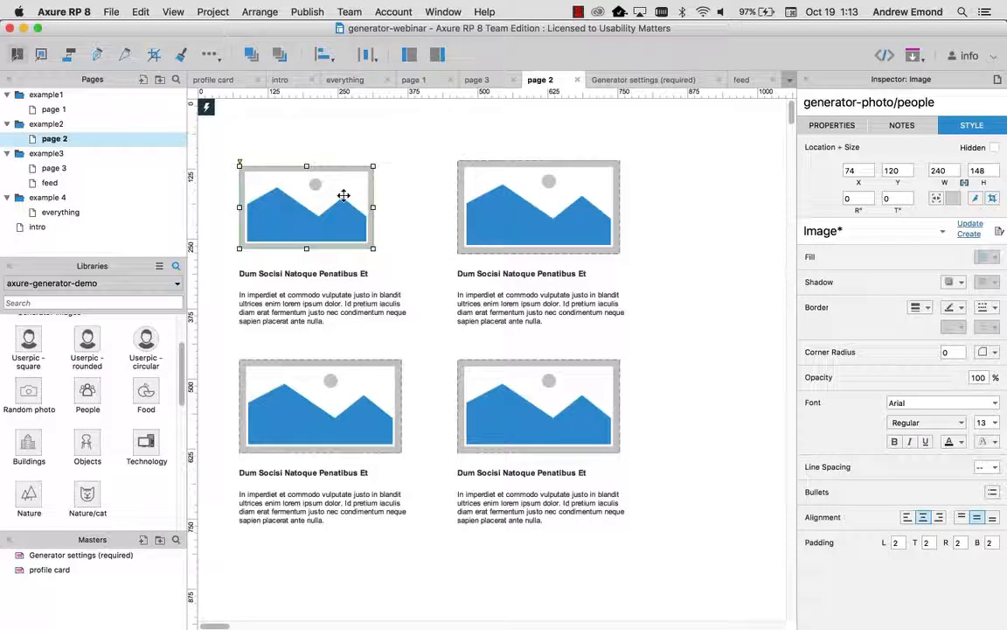
# Step: Resize the People photo to 300 wide by 157 tall and move it up to Y 113
pyautogui.moveTo(373, 208); pyautogui.dragTo(405, 212)
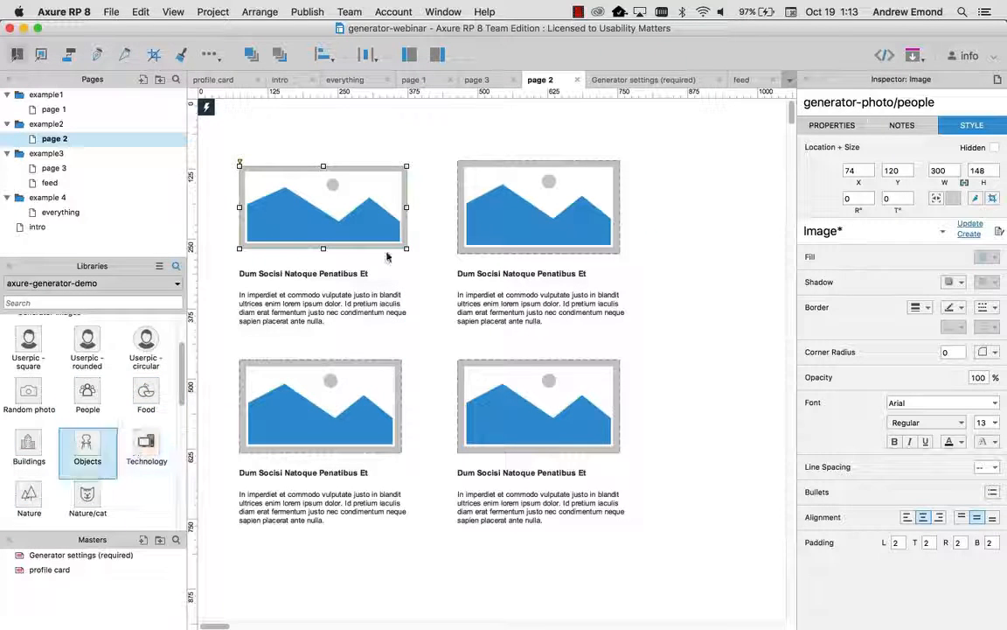
pyautogui.moveTo(323, 248); pyautogui.dragTo(324, 257)
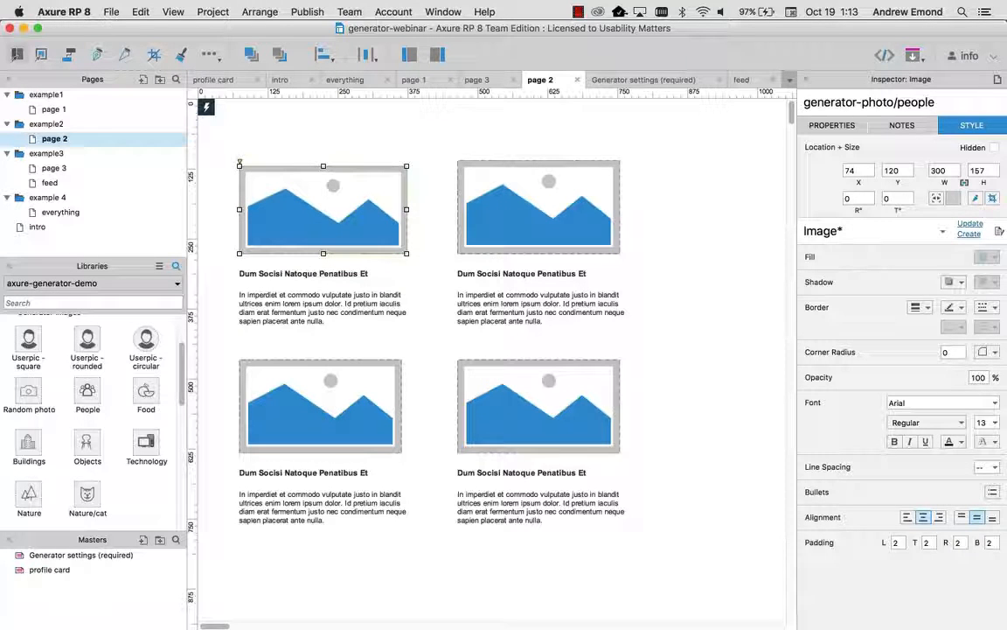
pyautogui.moveTo(308, 191); pyautogui.dragTo(302, 190)
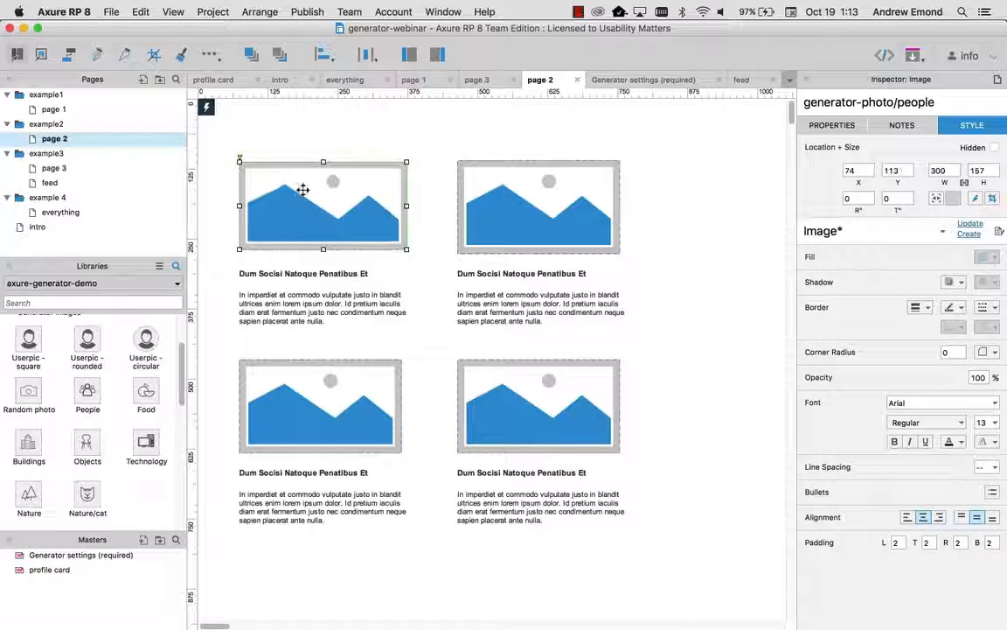
# Step: Rename the upper-right photo widget generator-photo/nature and the lower-left one generator-photo/technology
pyautogui.click(554, 227)
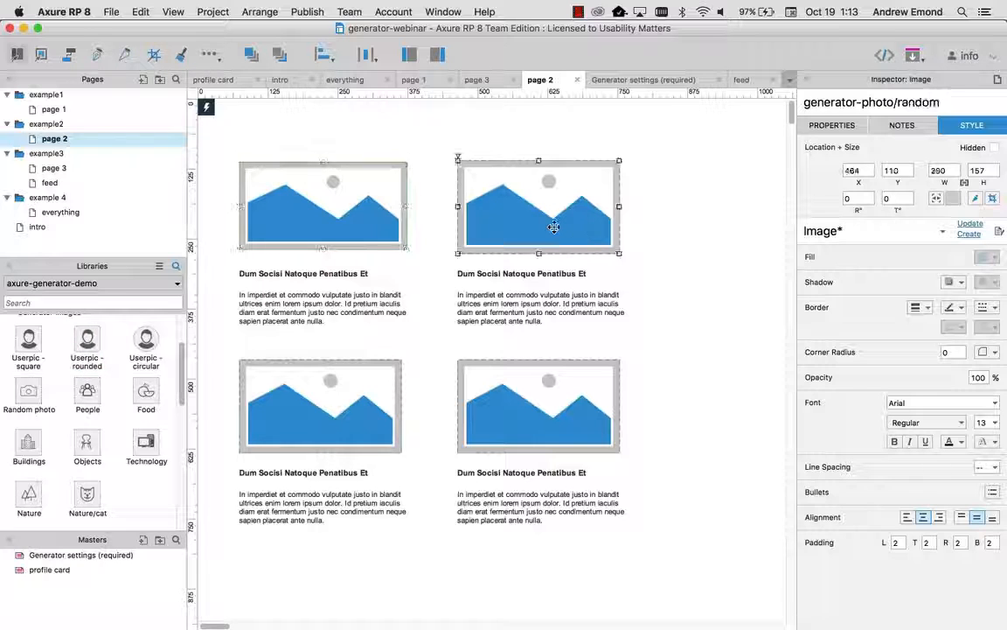
pyautogui.doubleClick(901, 103)
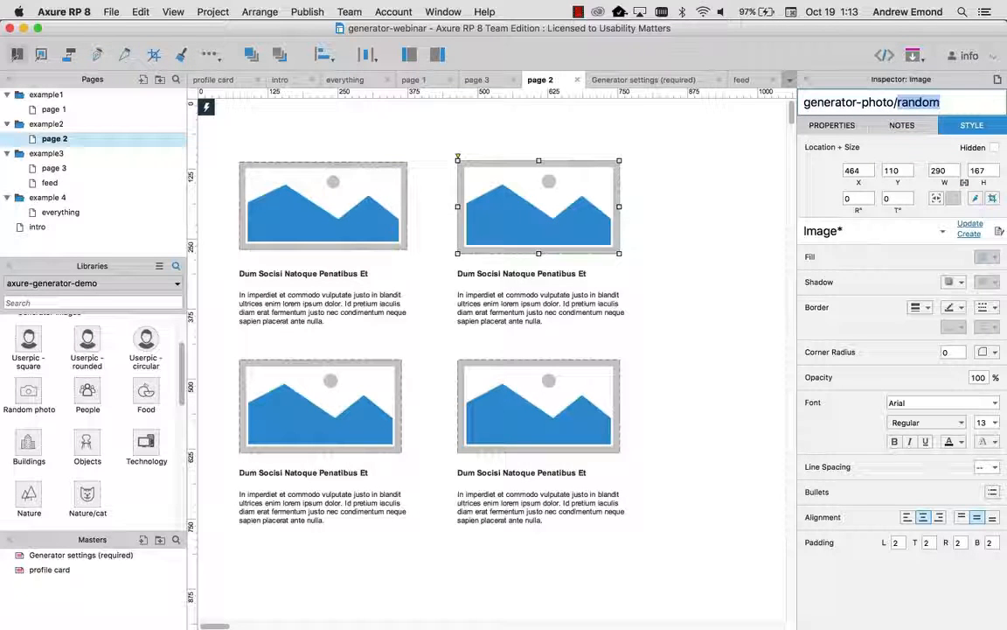
pyautogui.write('nature')
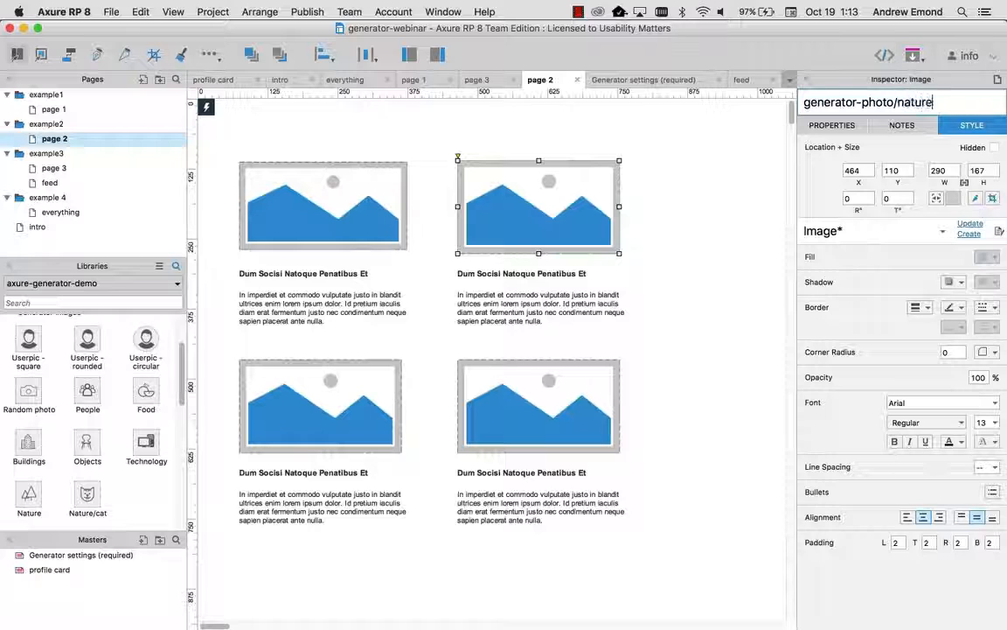
pyautogui.click(297, 374)
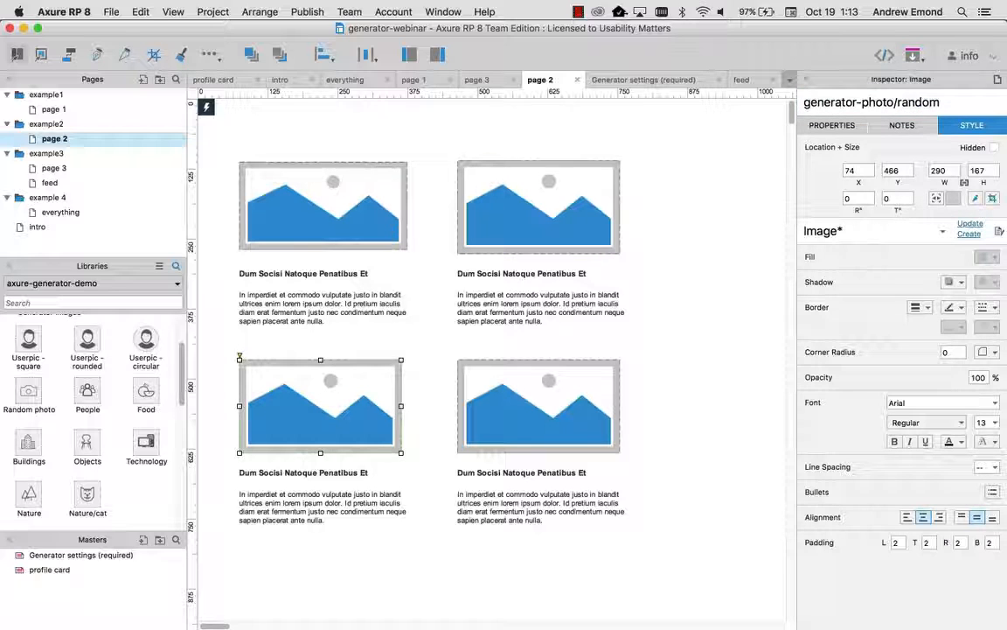
pyautogui.doubleClick(984, 101)
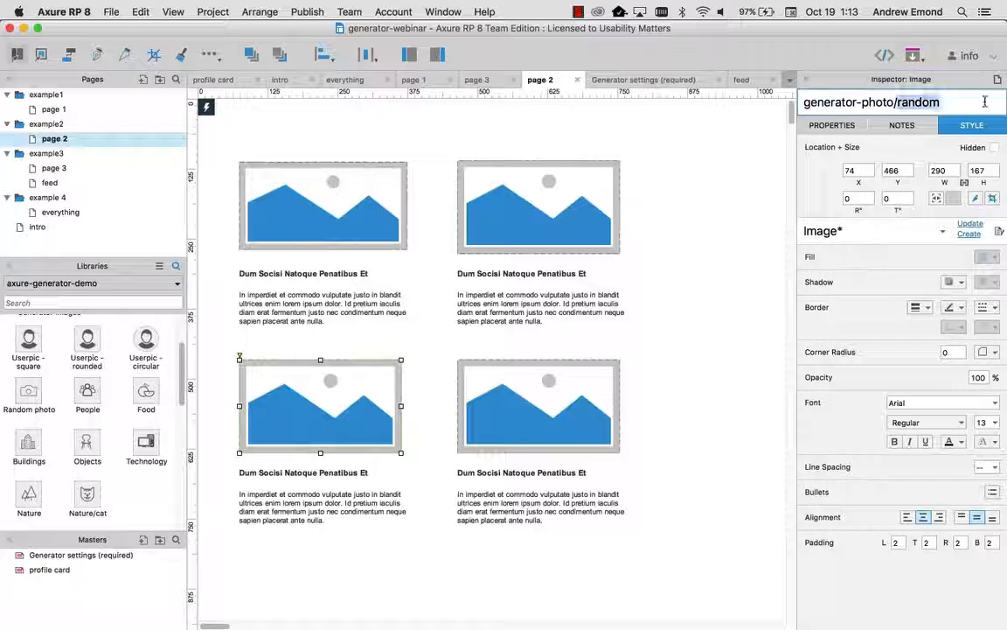
pyautogui.write('techno')
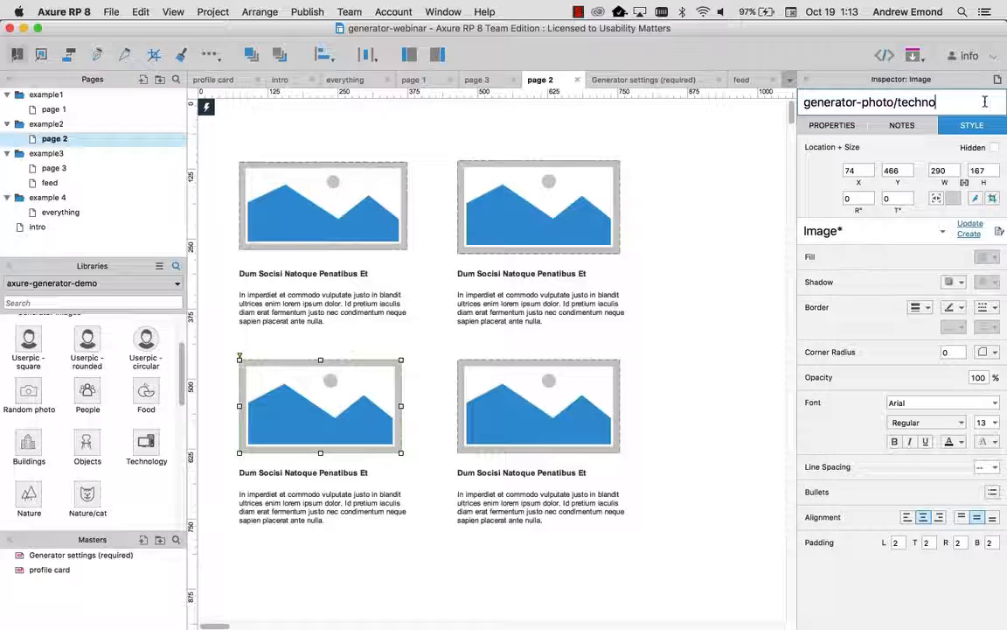
pyautogui.write('logy')
# Step: Rename the lower-right photo widget generator-photo/buildings
pyautogui.click(574, 371)
pyautogui.doubleClick(981, 103)
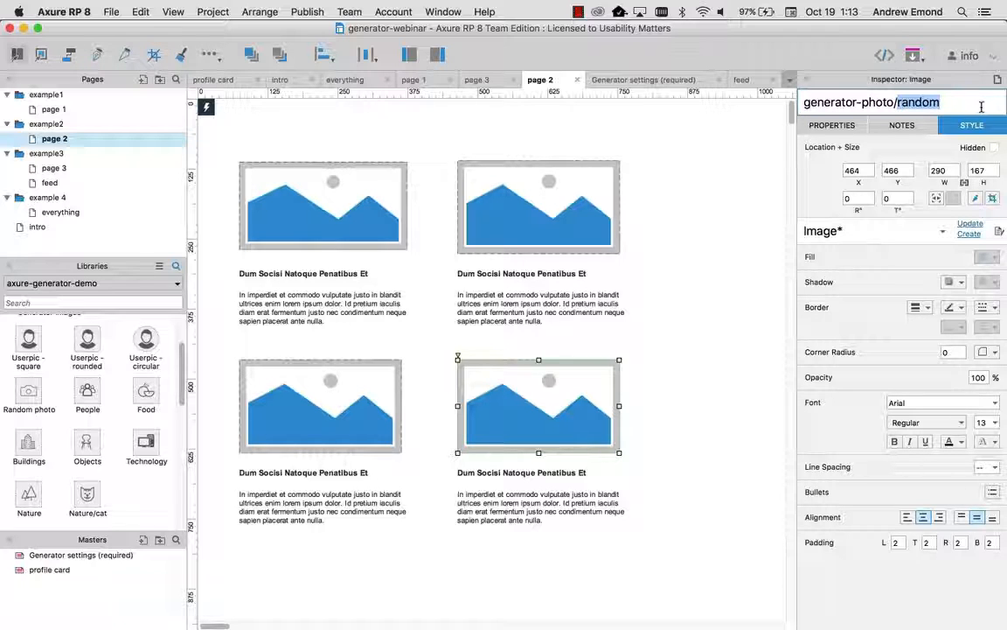
pyautogui.write('b')
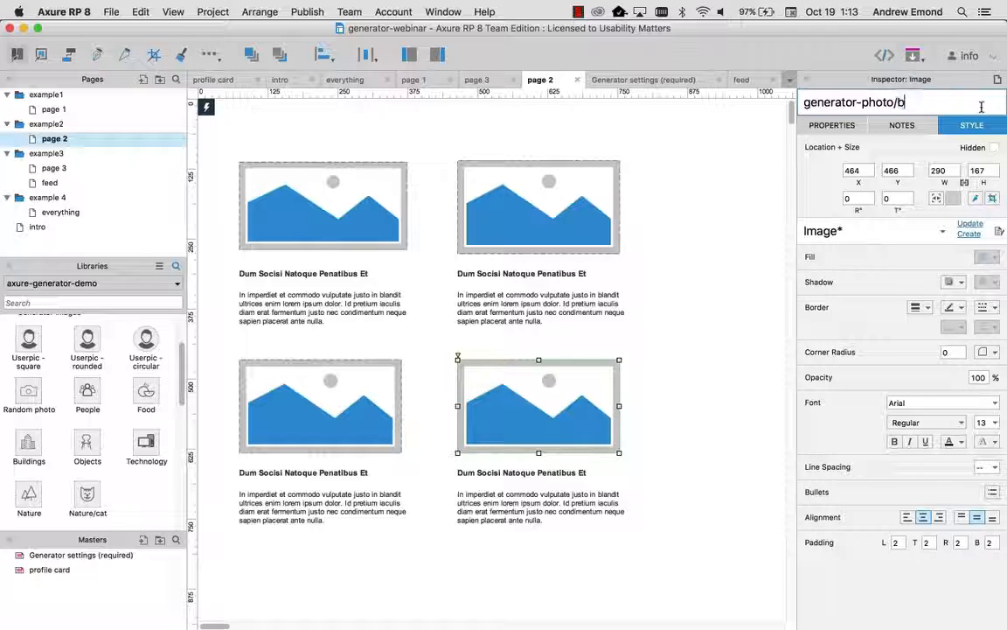
pyautogui.write('uildings')
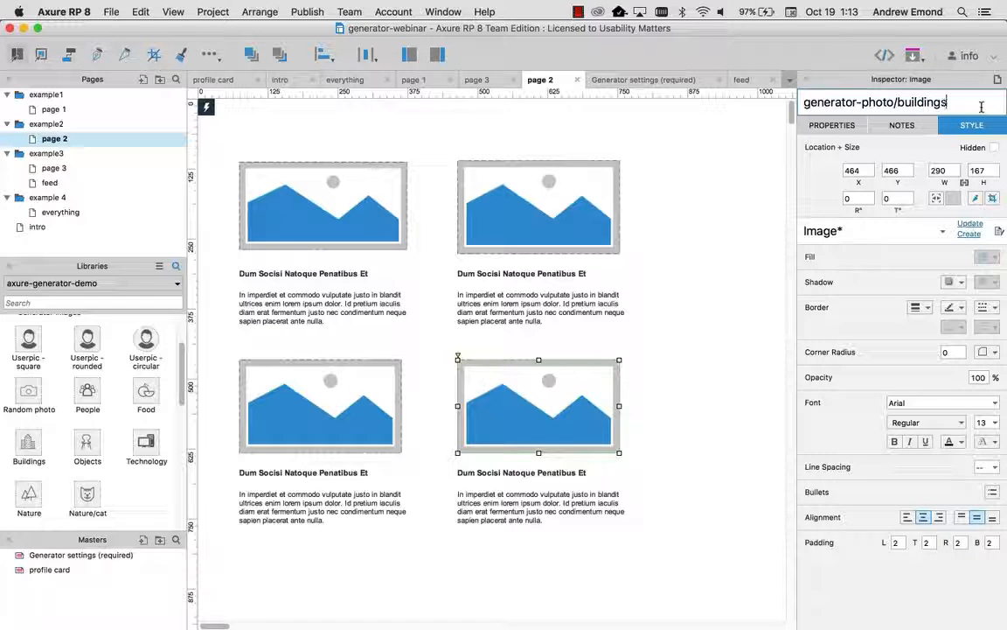
pyautogui.click(636, 231)
# Step: Preview page 2 in Firefox, reload it to check the photo categories, and return to Axure RP
pyautogui.click(543, 227)
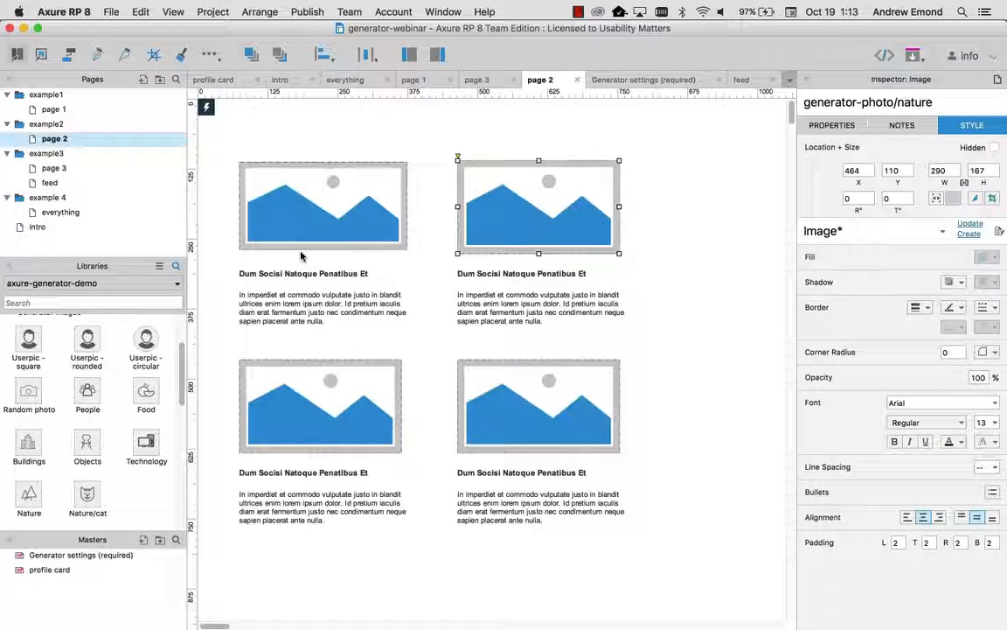
pyautogui.press('super+period')
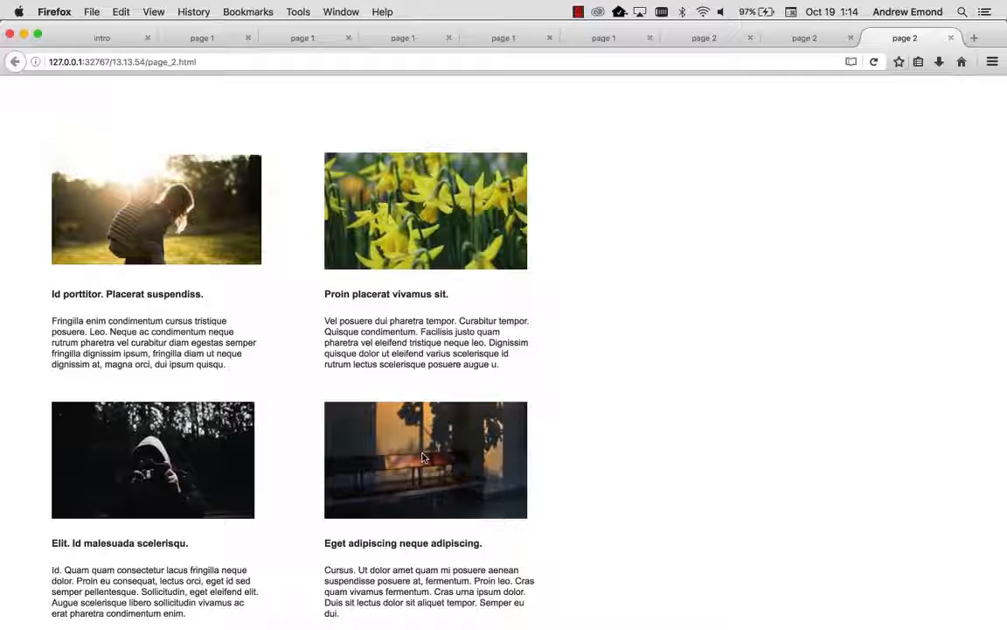
pyautogui.click(876, 63)
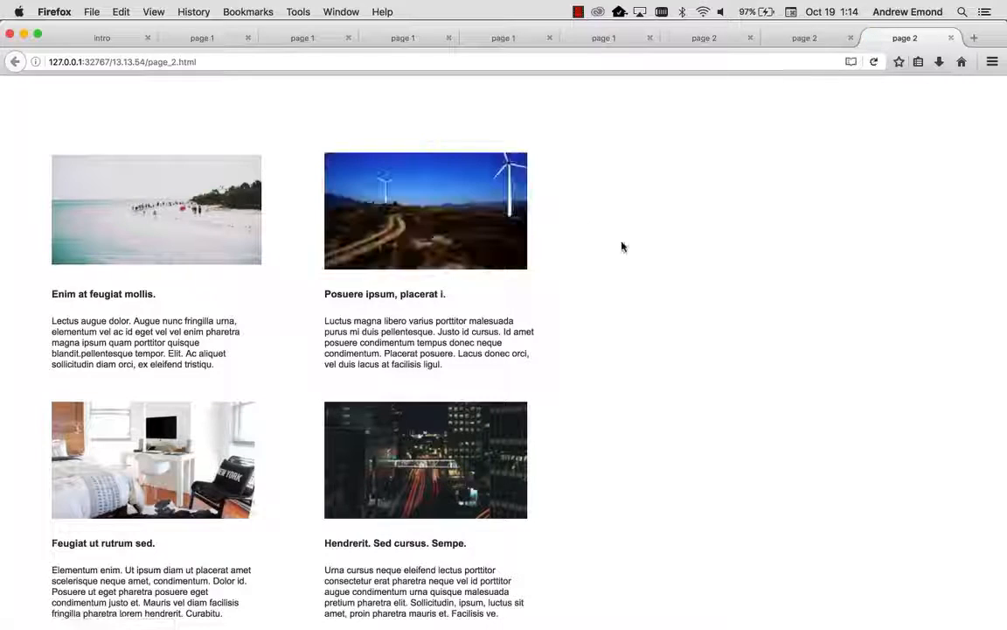
pyautogui.press('super+Tab')
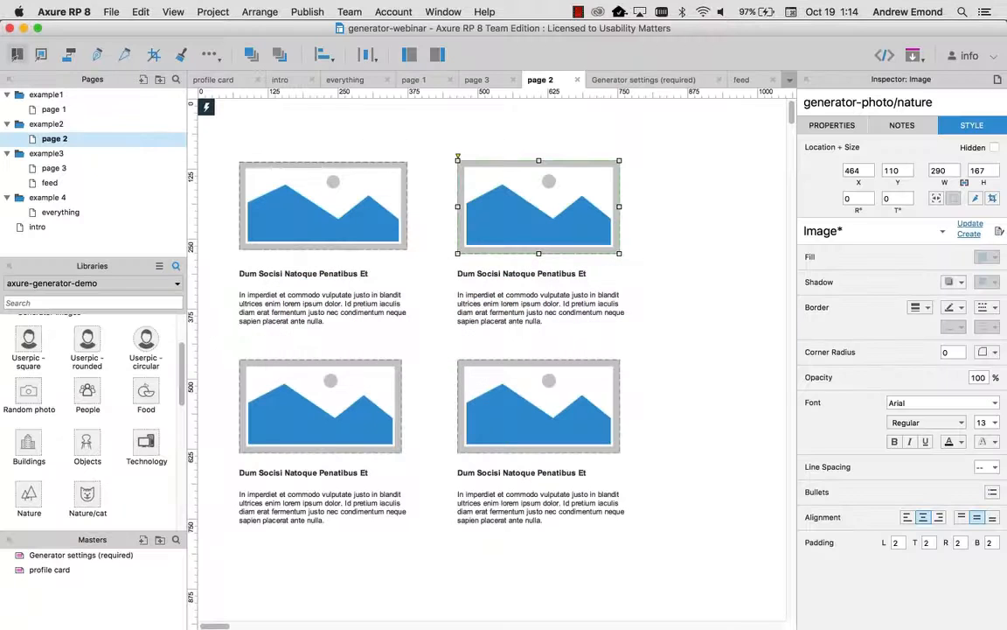
# Step: Move all twelve photo, heading and paragraph widgets on page 2 down by 30 px to Y 140
pyautogui.press('super+minus')
pyautogui.moveTo(622, 461); pyautogui.dragTo(257, 178)
pyautogui.hotkey('shift', 'Down')
pyautogui.hotkey('shift', 'Down')
pyautogui.hotkey('shift', 'Down')
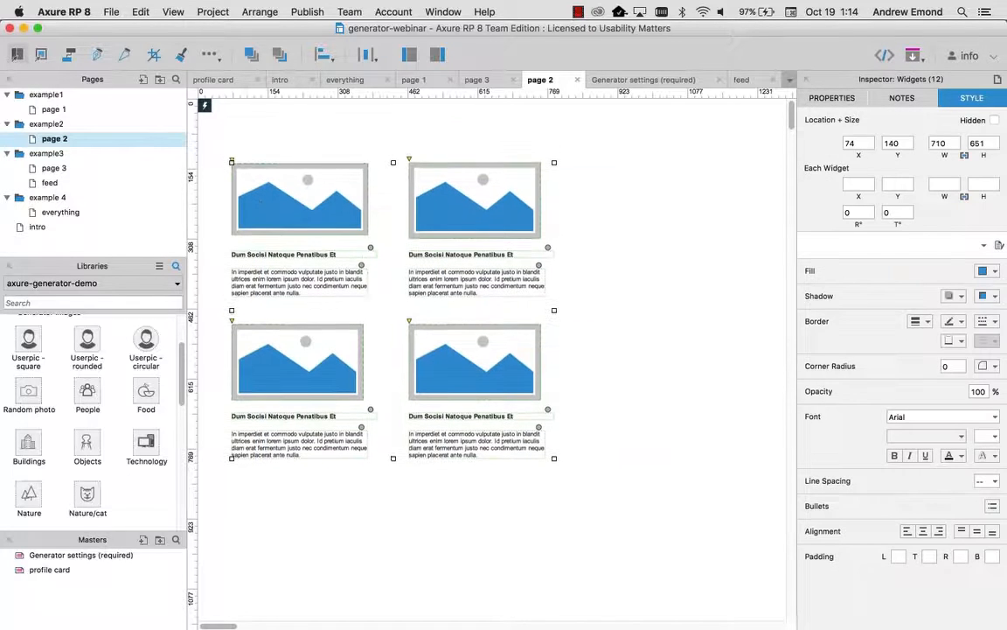
pyautogui.click(637, 208)
# Step: Stretch the upper-right nature photo upward to a height of 284 and preview page 2 in Firefox
pyautogui.click(483, 185)
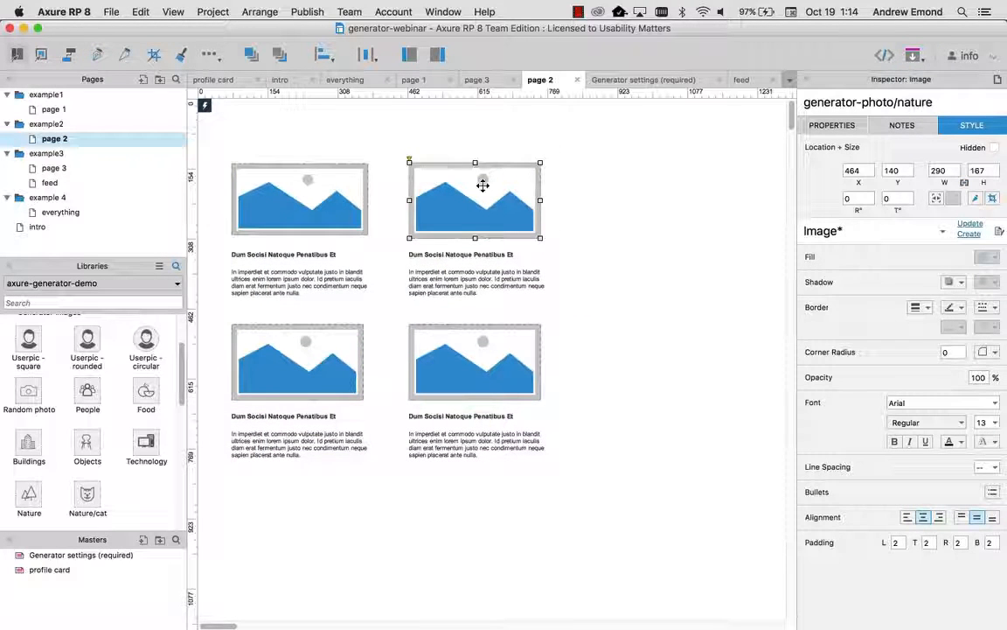
pyautogui.moveTo(474, 163); pyautogui.dragTo(466, 109)
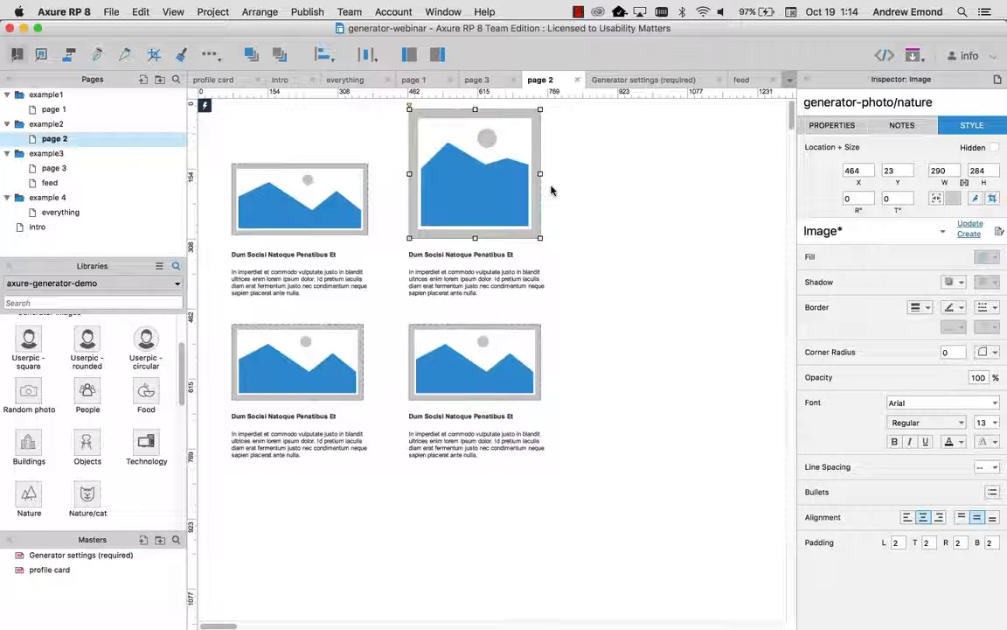
pyautogui.click(310, 214)
pyautogui.press('super+period')
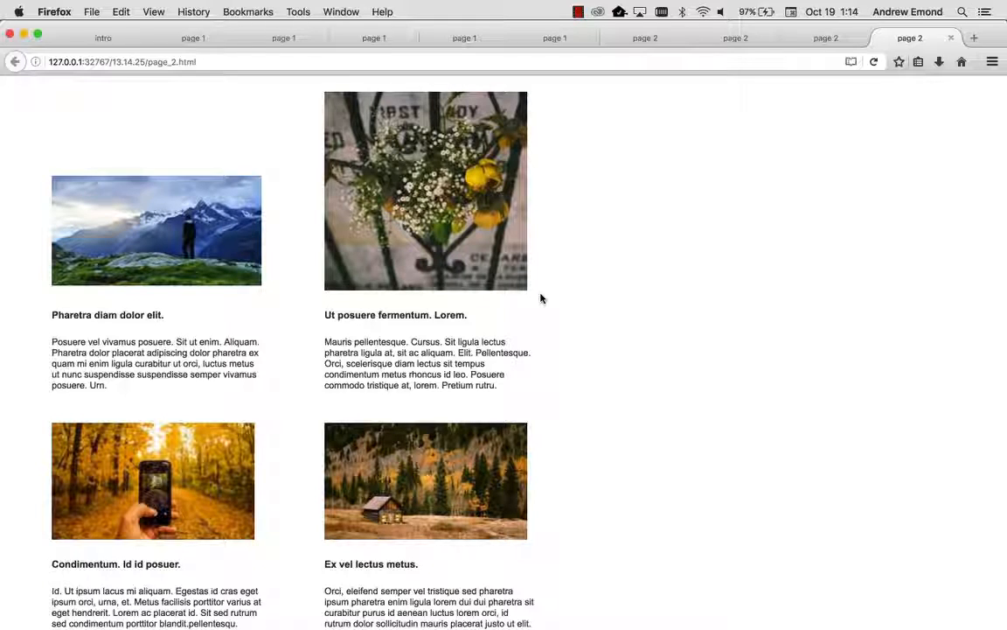
# Step: Copy the generated flower photo from the preview and paste it in Axure RP in place of the nature widget at X 469, Y 10
pyautogui.rightClick(462, 205)
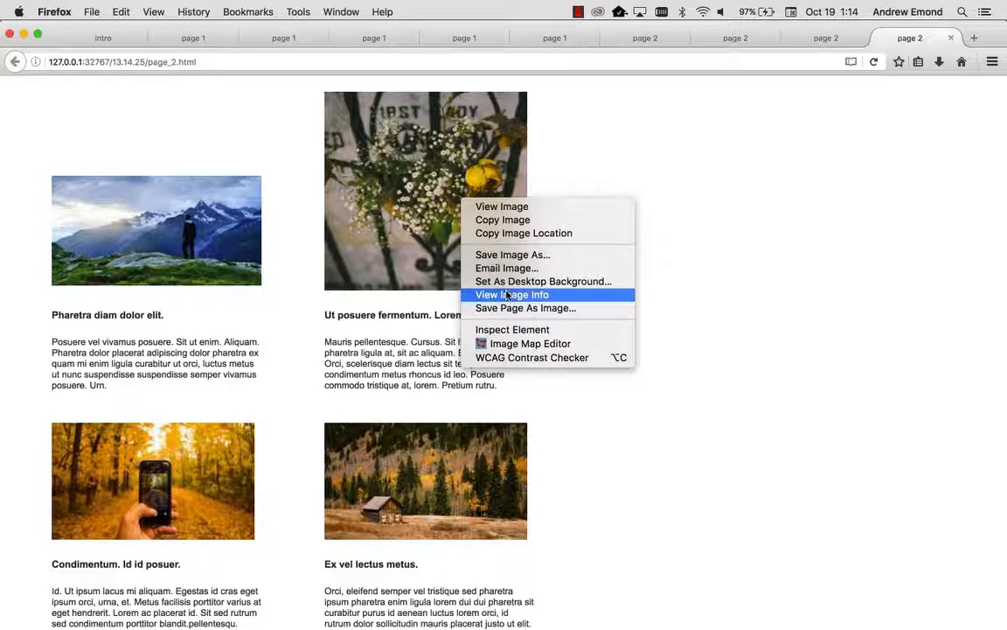
pyautogui.click(523, 220)
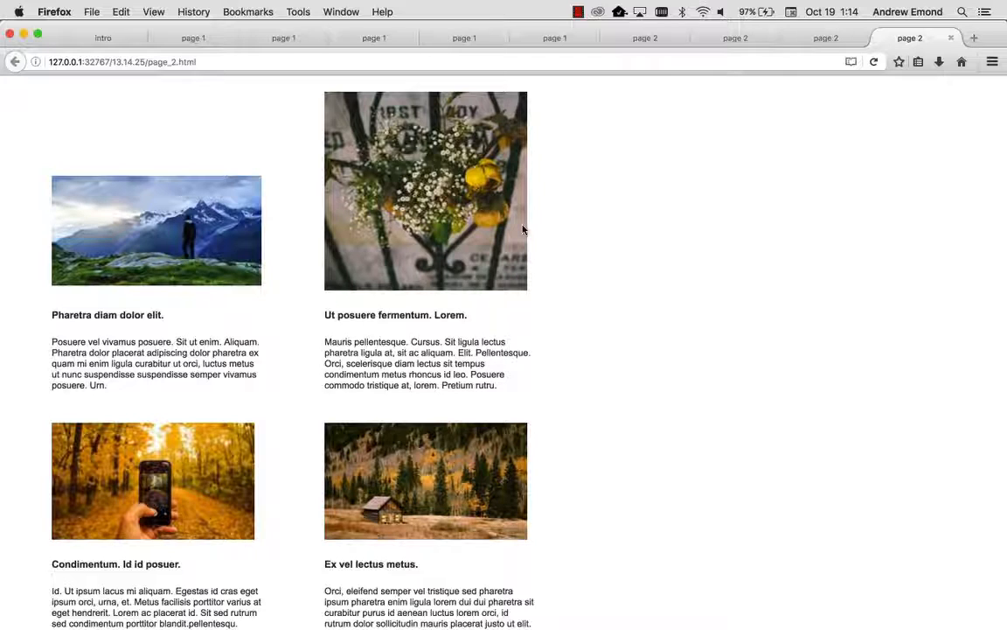
pyautogui.press('super+Tab')
pyautogui.click(471, 199)
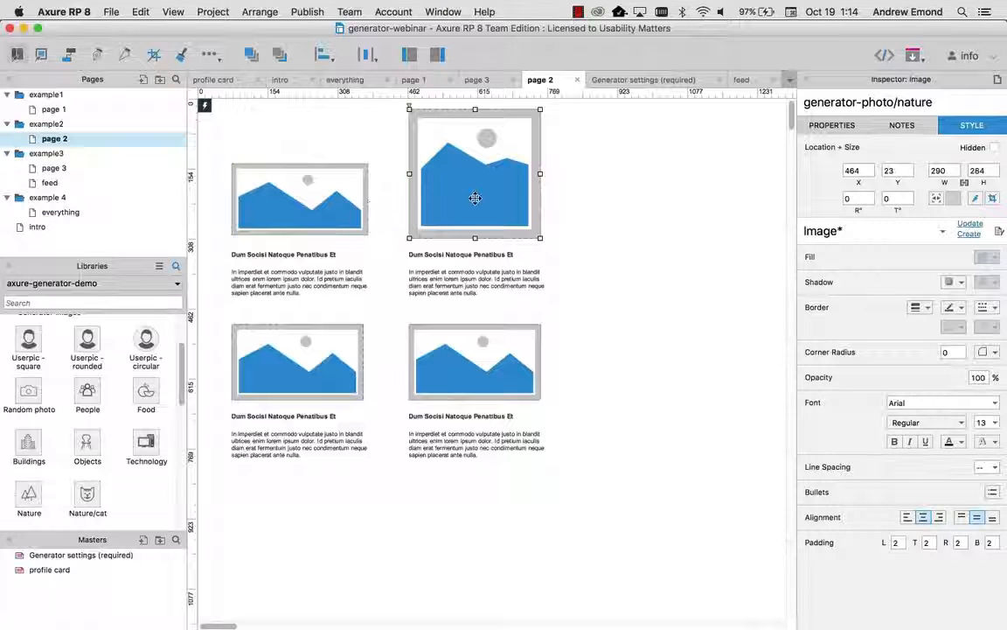
pyautogui.press('BackSpace')
pyautogui.press('super+v')
pyautogui.moveTo(500, 367); pyautogui.dragTo(485, 170)
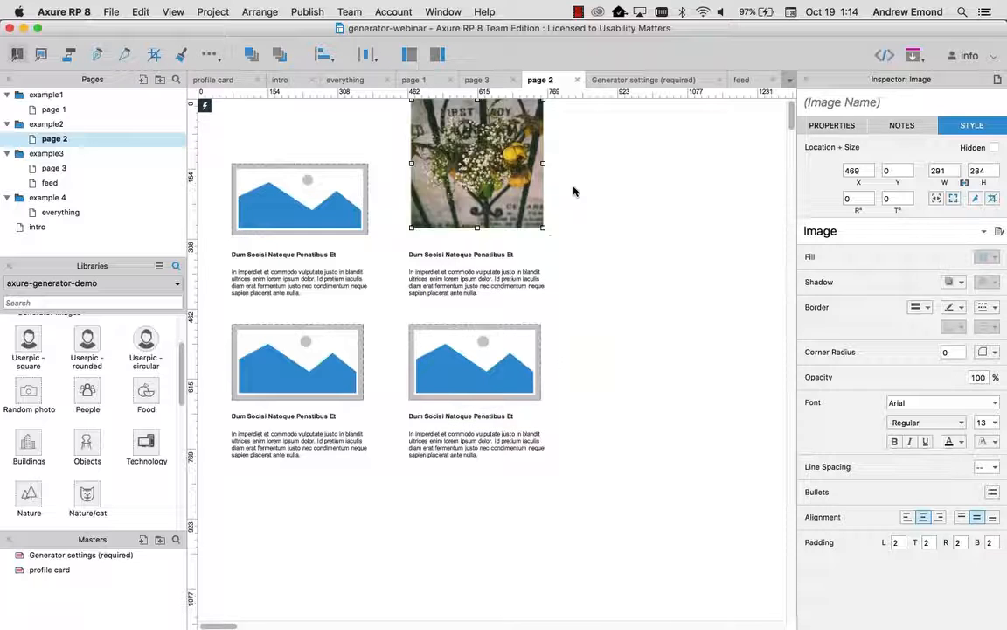
pyautogui.hotkey('shift', 'Down')
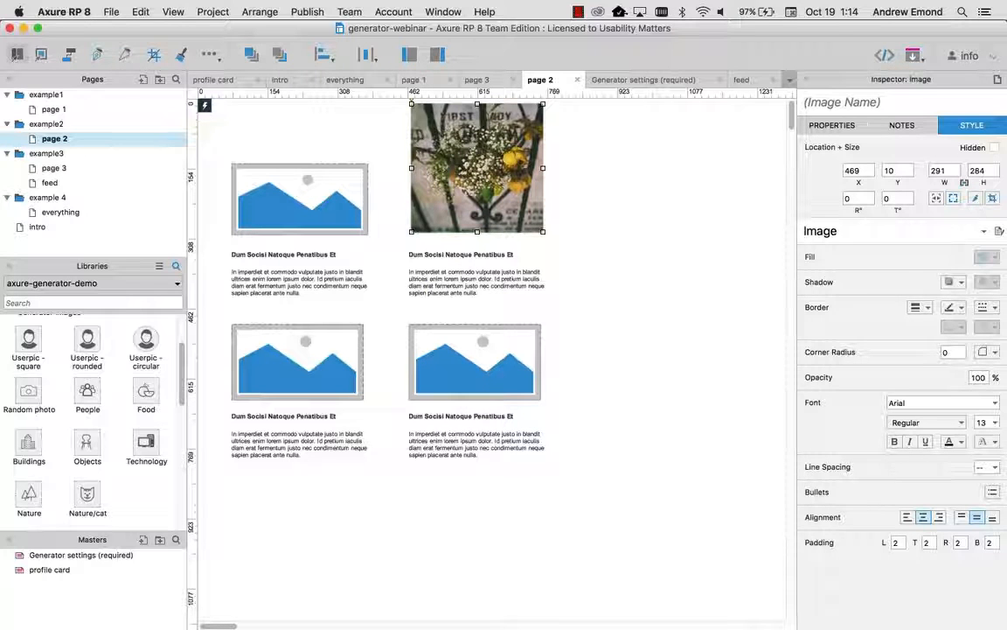
pyautogui.press('Escape')
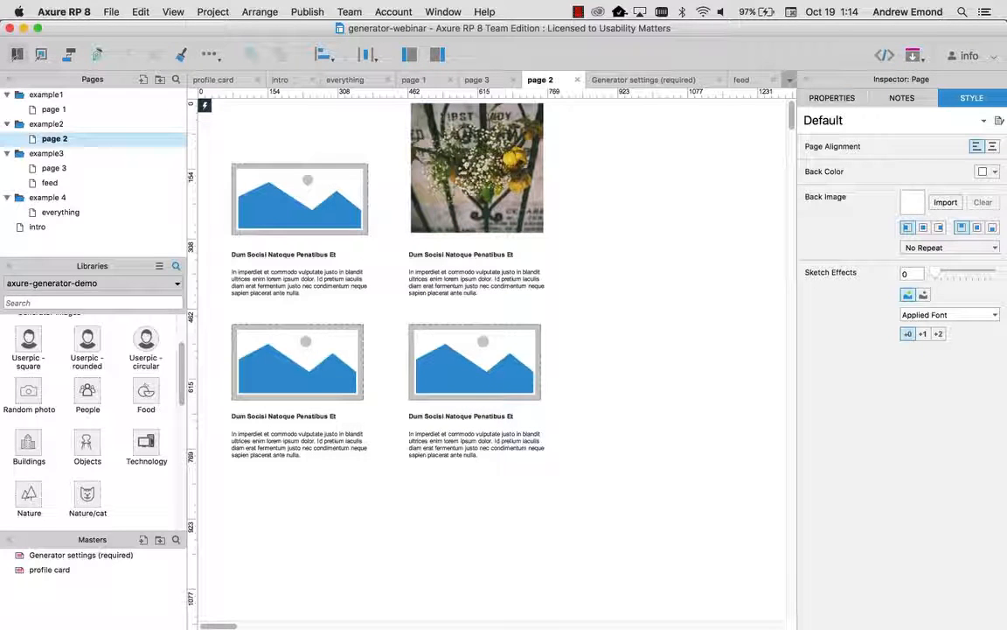
# Step: Undo the flower photo paste, the nature widget's deletion and its stretching
pyautogui.click(477, 168)
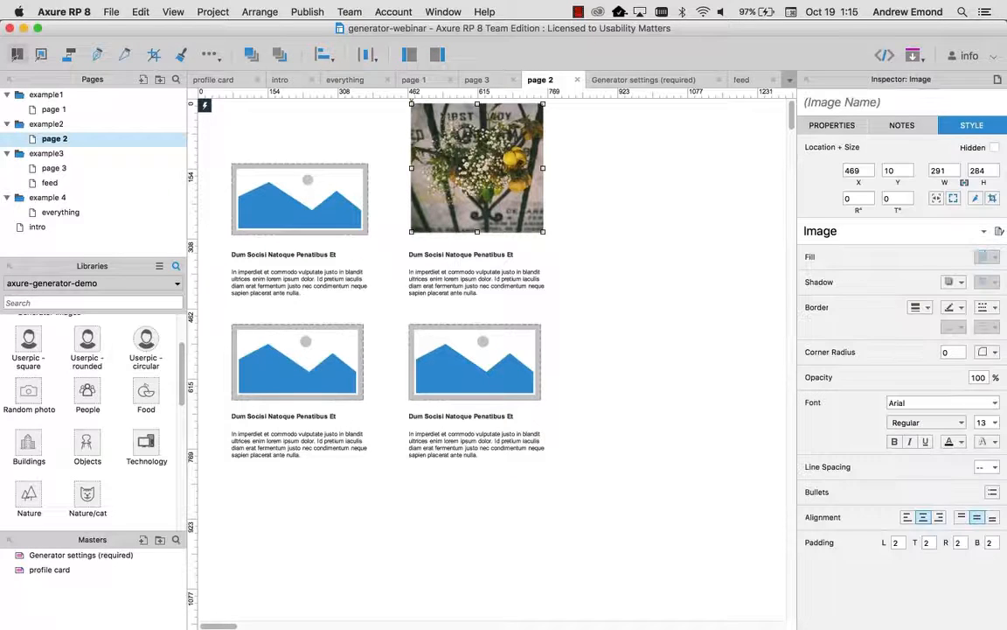
pyautogui.press('super+z')
pyautogui.press('super+z')
pyautogui.press('super+z')
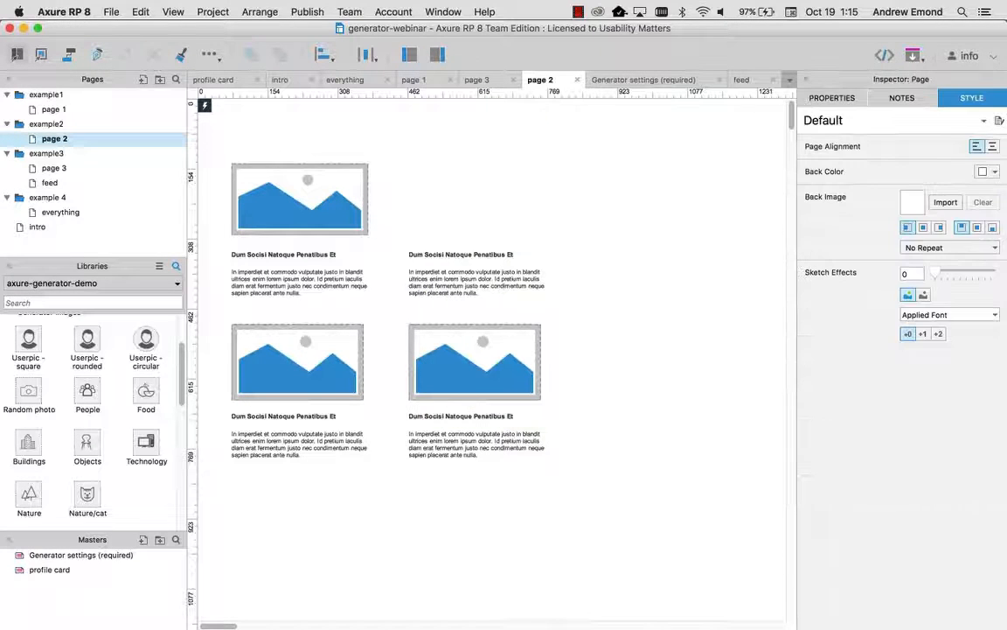
pyautogui.press('super+shift+z')
pyautogui.press('super+shift+z')
pyautogui.click(589, 190)
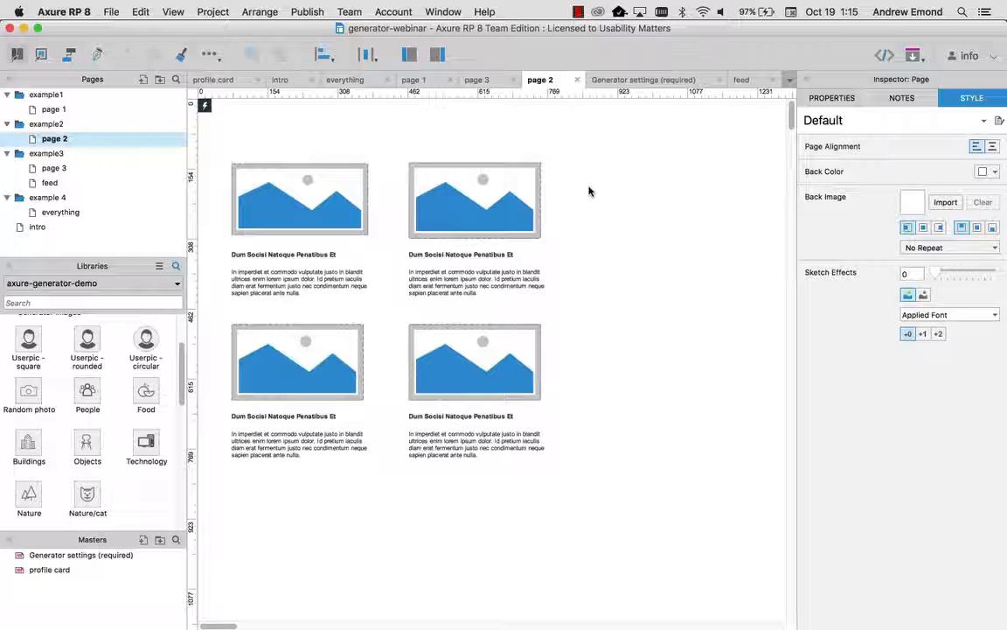
# Step: Rename the upper-left photo widget on page 2 as generator-photo/people/baby
pyautogui.click(298, 199)
pyautogui.click(938, 102)
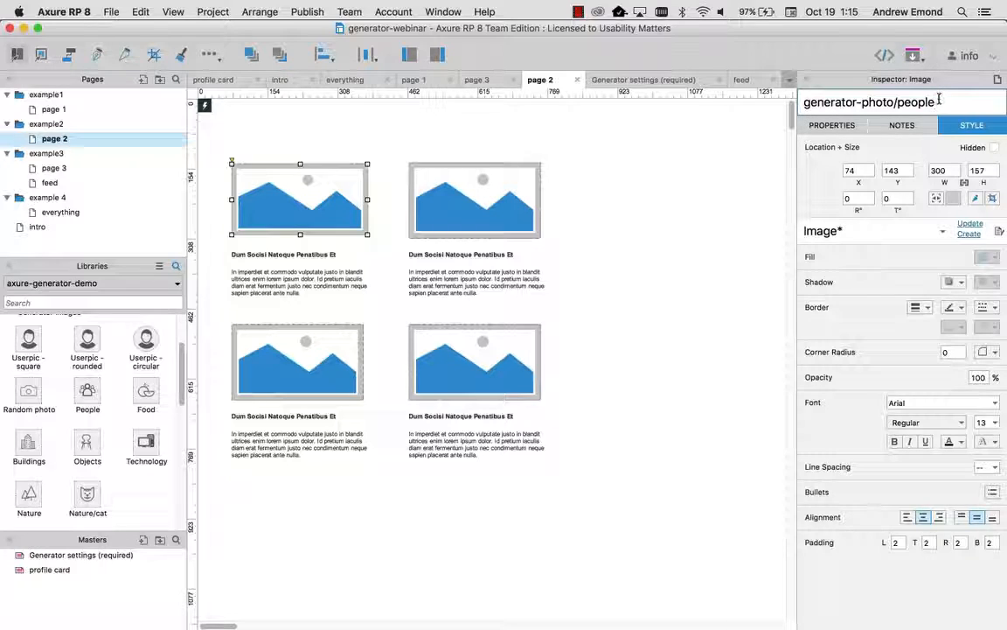
pyautogui.write('/')
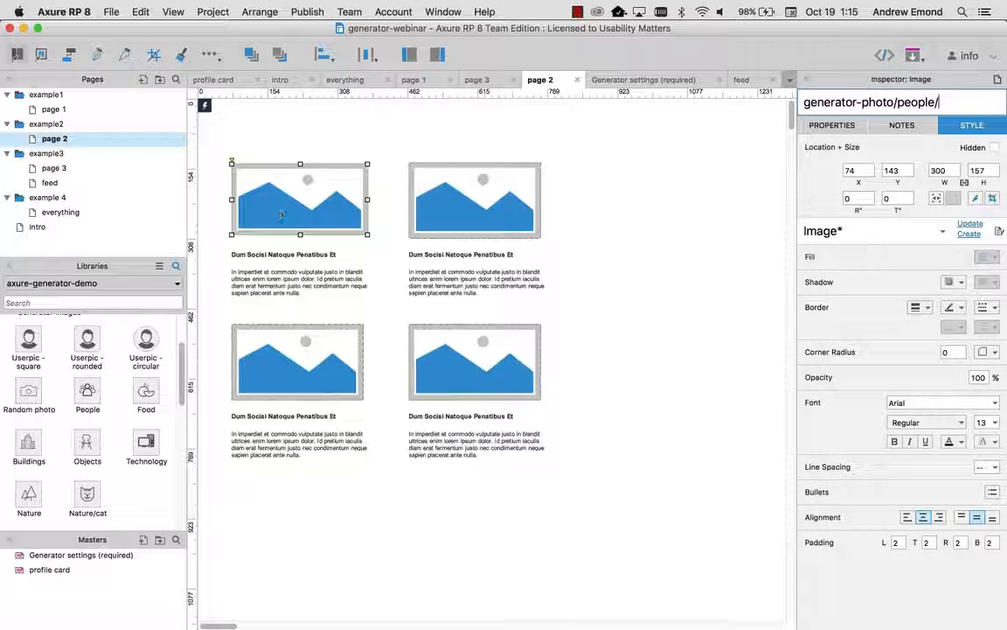
pyautogui.write('baby')
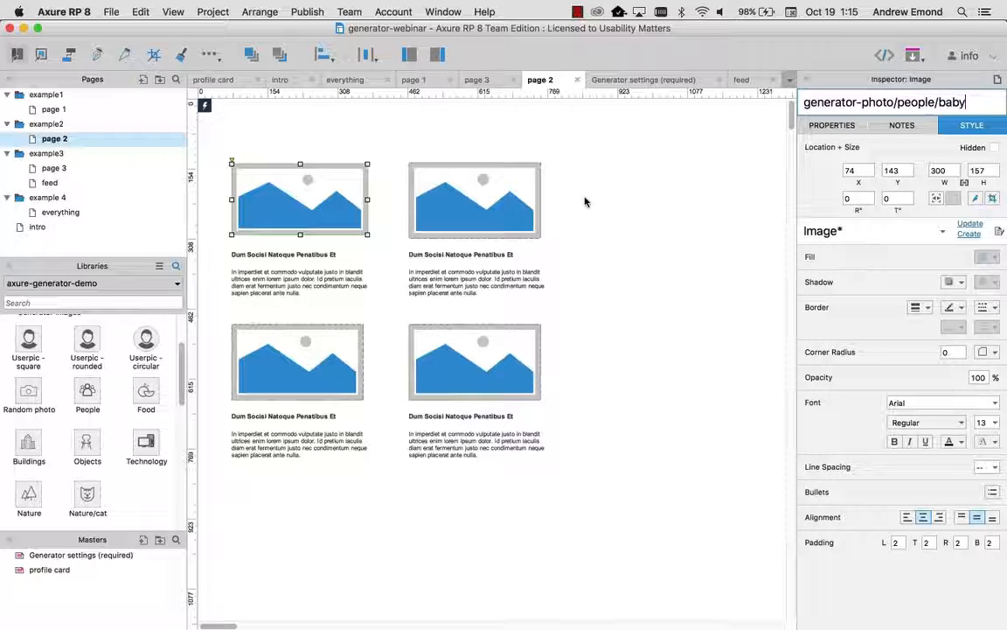
# Step: Rename the upper-right photo widget as generator-photo/nature/frog
pyautogui.click(525, 184)
pyautogui.click(952, 103)
pyautogui.write('/fo')
pyautogui.press('BackSpace')
pyautogui.write('rog')
pyautogui.press('Return')
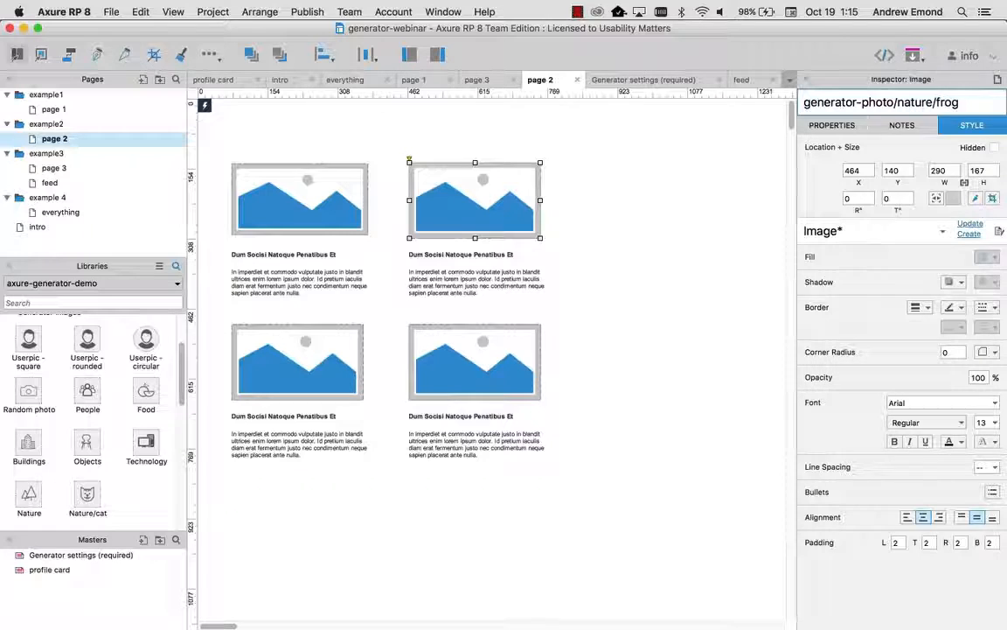
# Step: Rename the lower-left photo widget as generator-photo/technology/phone and the lower-right one as generator-photo/buildings/toronto
pyautogui.click(302, 363)
pyautogui.click(966, 103)
pyautogui.write('/phone')
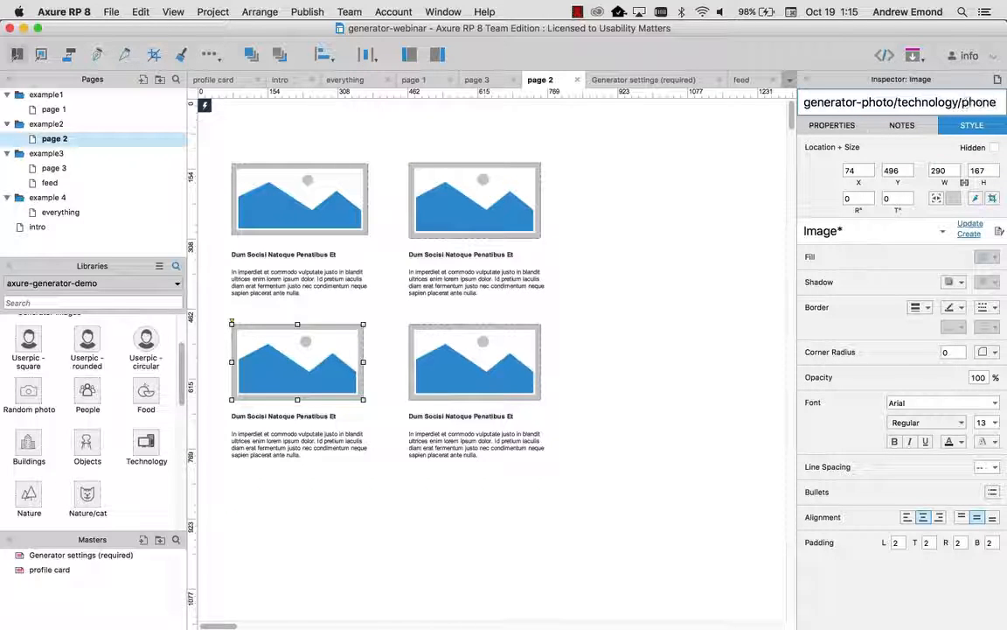
pyautogui.click(472, 363)
pyautogui.click(959, 105)
pyautogui.write('/toronto')
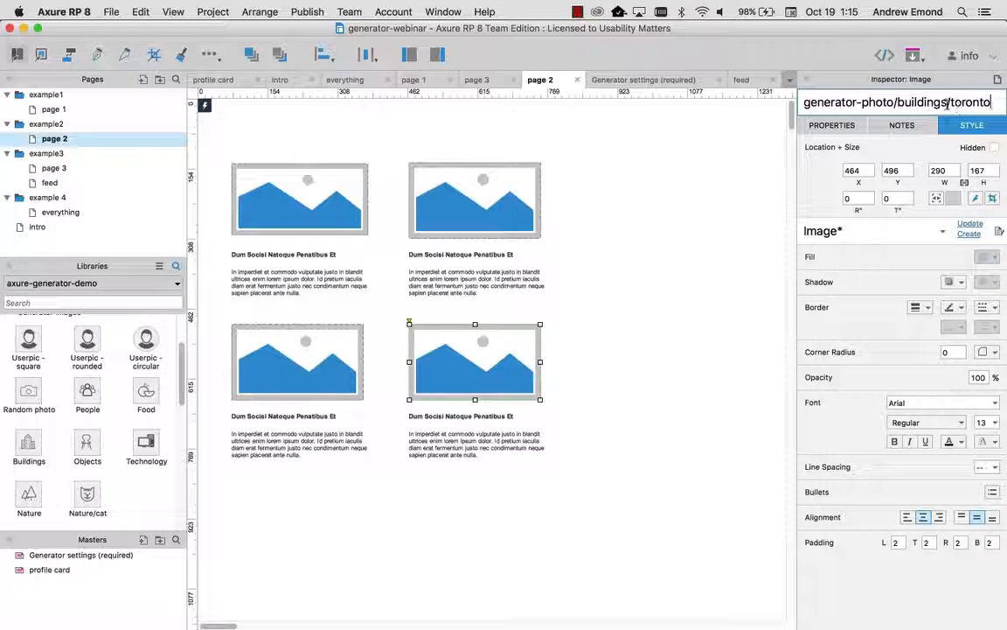
pyautogui.doubleClick(959, 105)
# Step: Preview page 2 in Firefox and reload it twice to check the keyword-based photos
pyautogui.click(583, 251)
pyautogui.moveTo(612, 460); pyautogui.dragTo(535, 441)
pyautogui.press('super+period')
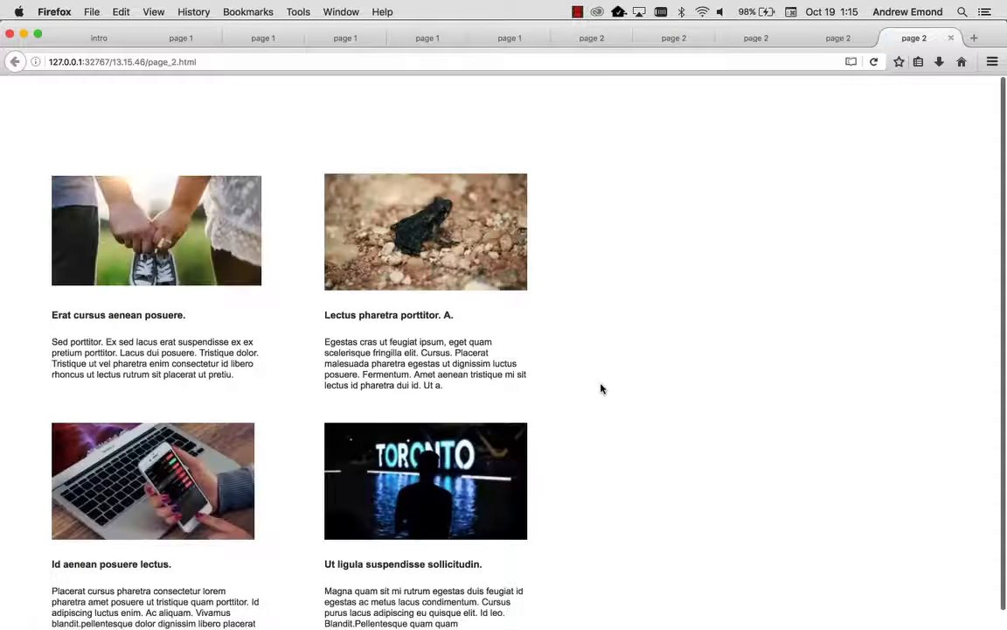
pyautogui.scroll(-1, 601, 388)
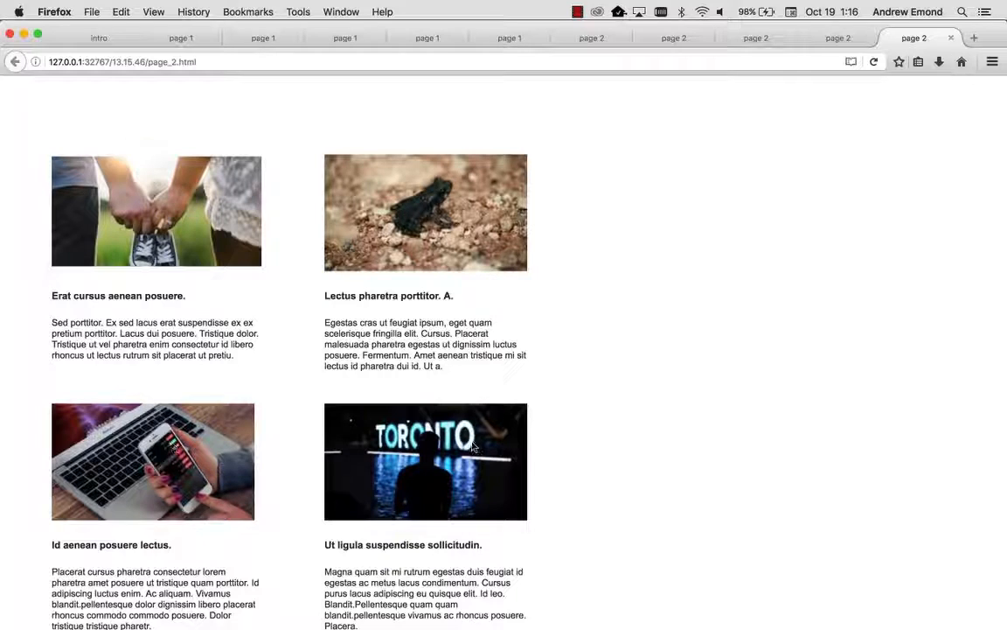
pyautogui.click(875, 62)
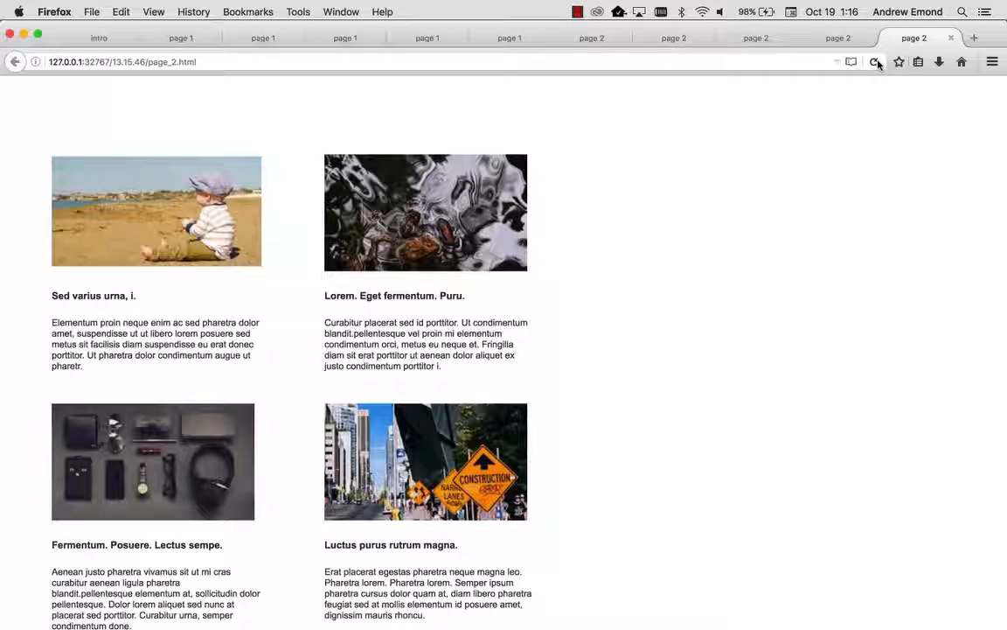
pyautogui.click(875, 62)
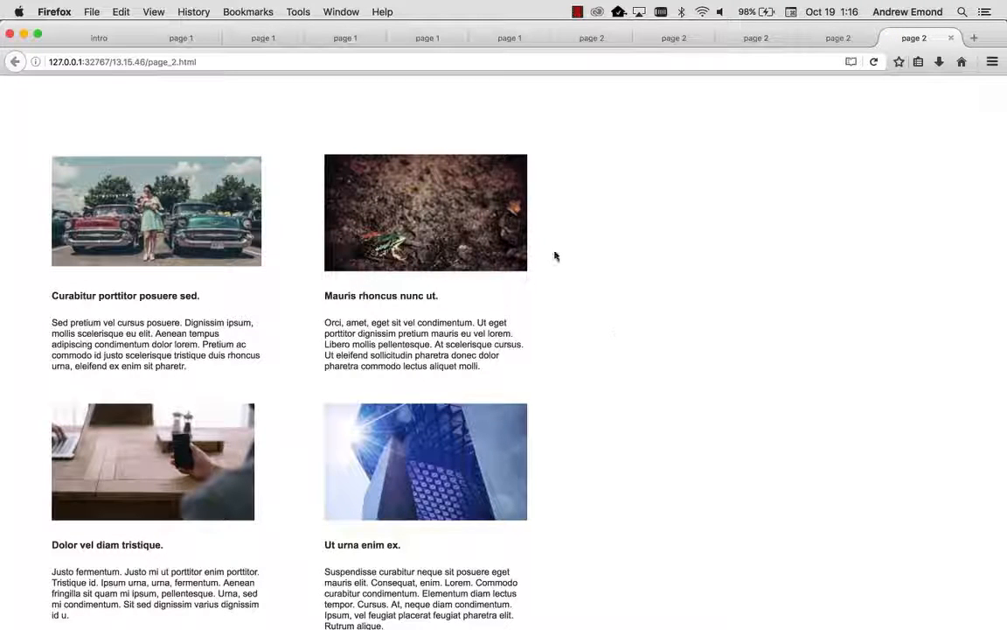
# Step: Switch back to Axure RP and enable the FPO (for position only) stamp on images in the Generator settings master
pyautogui.press('super+Tab')
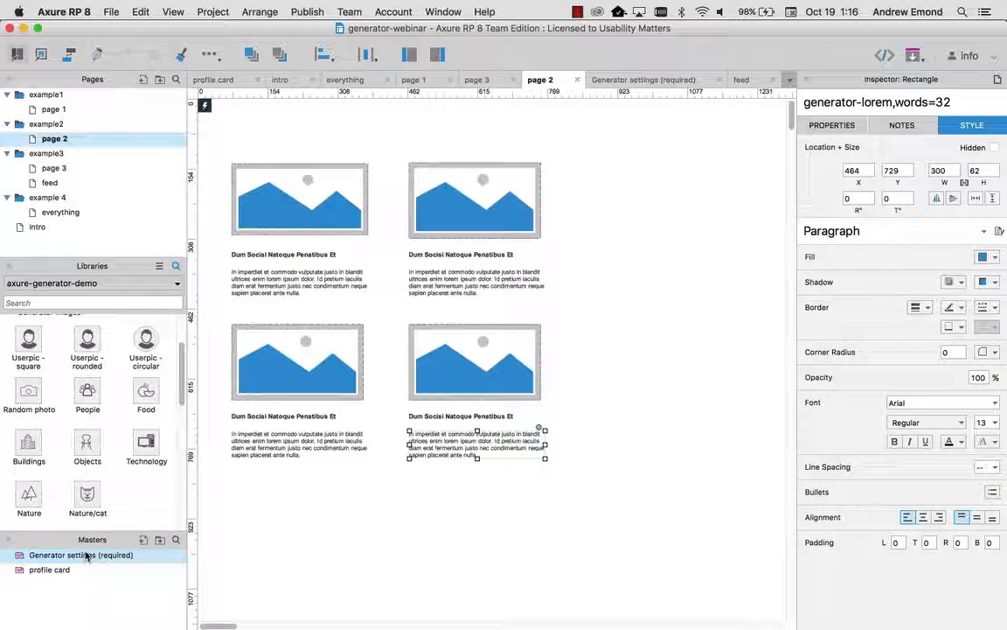
pyautogui.click(232, 165)
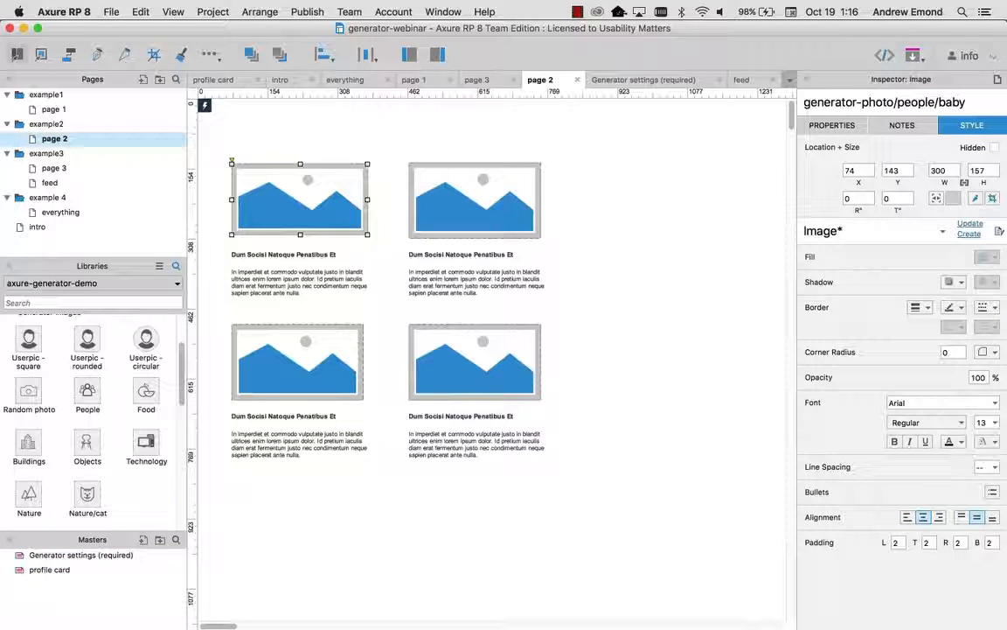
pyautogui.click(68, 556)
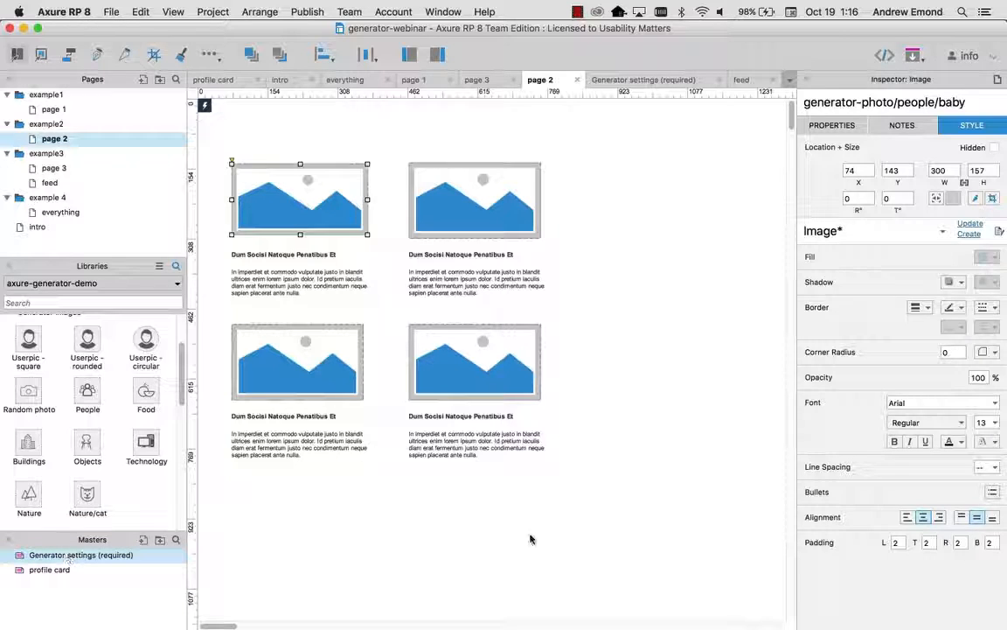
pyautogui.moveTo(77, 556)
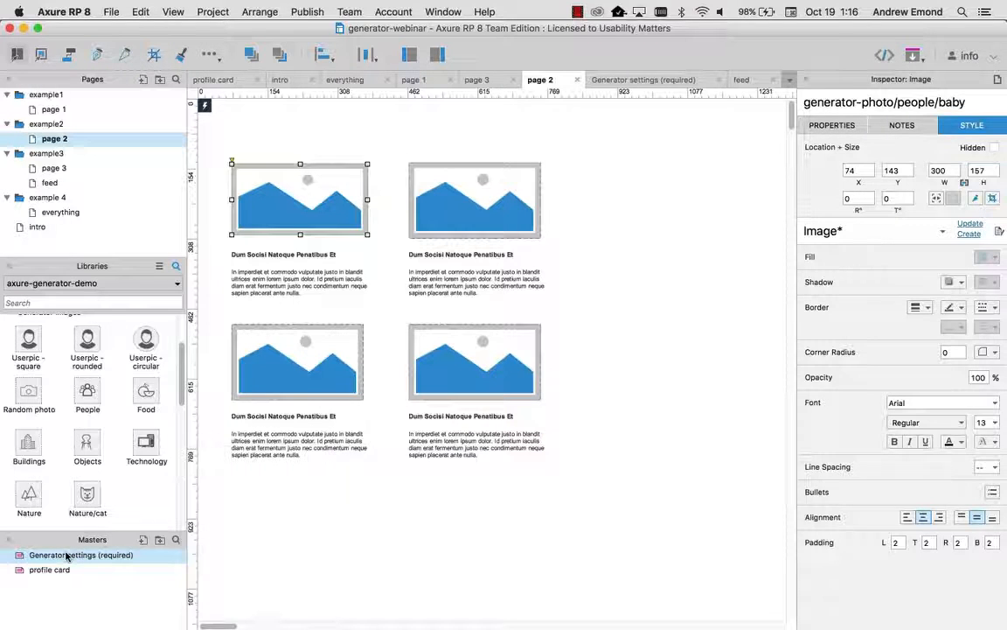
pyautogui.doubleClick(66, 555)
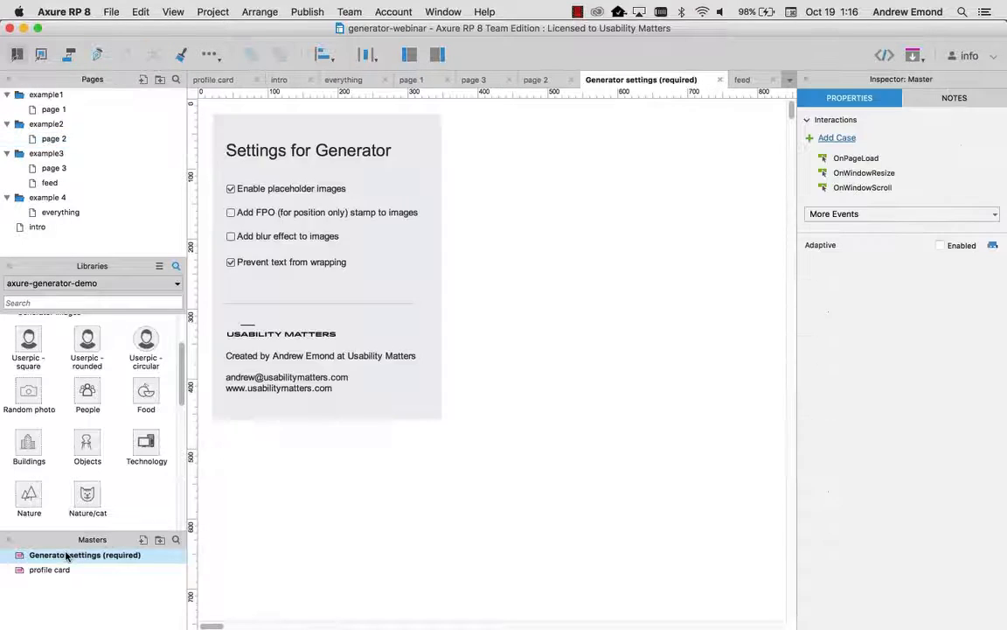
pyautogui.click(231, 212)
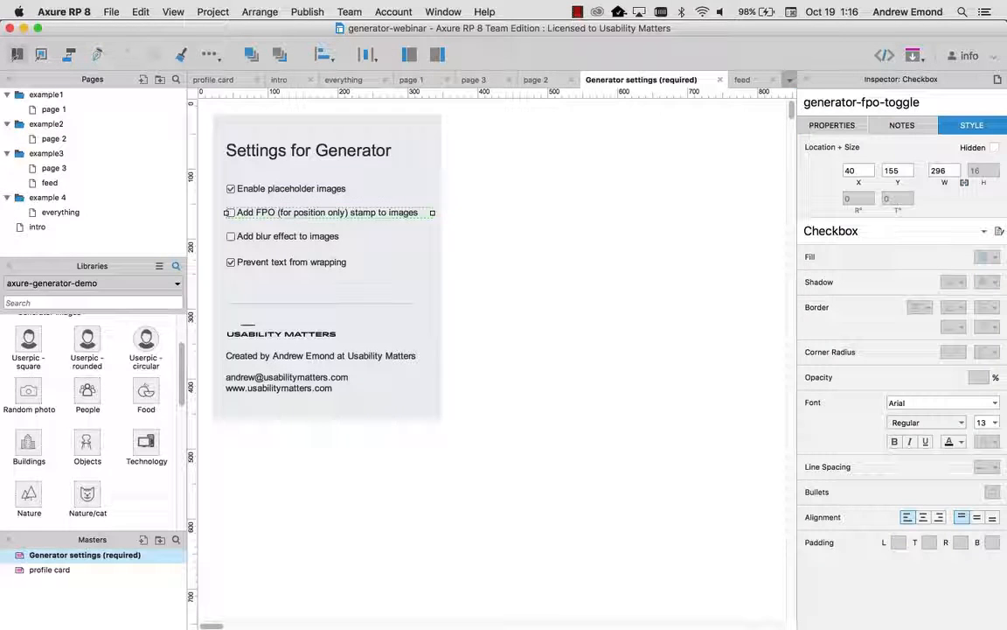
pyautogui.doubleClick(231, 213)
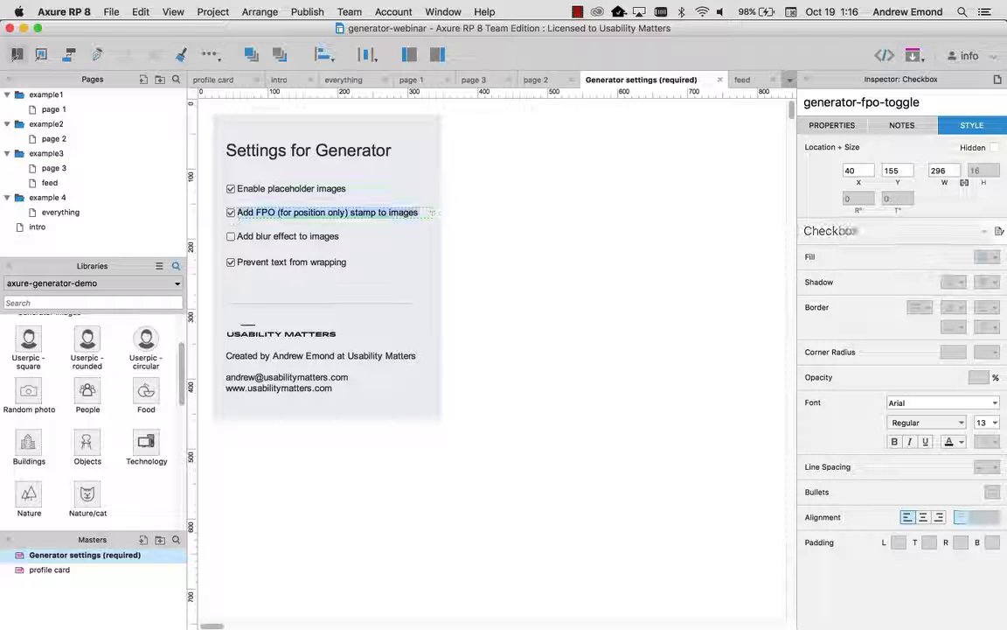
# Step: Preview page 2 in Firefox to check the FPO stamp on the photos
pyautogui.click(44, 110)
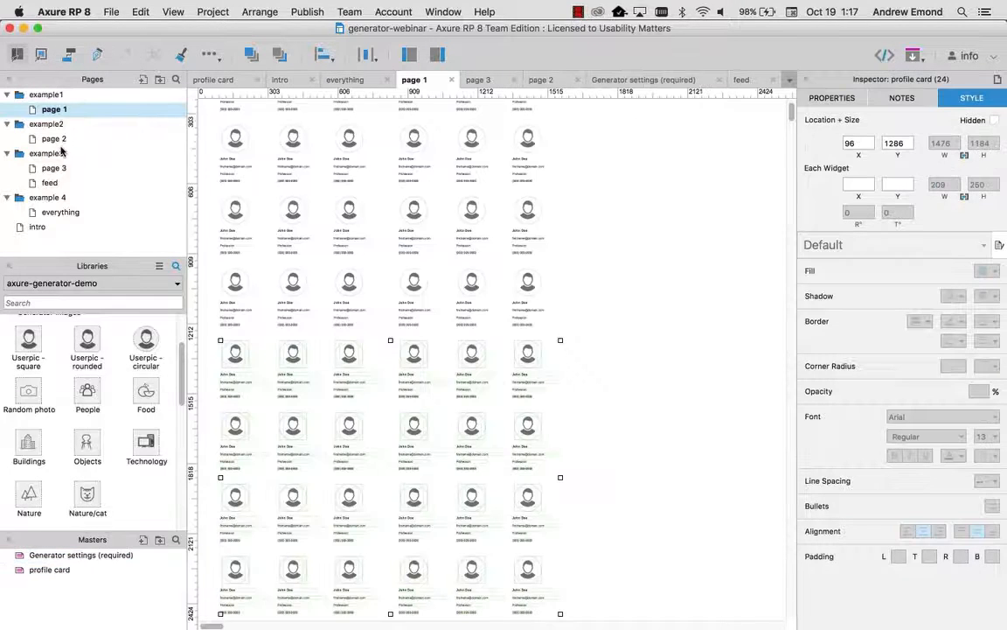
pyautogui.click(57, 140)
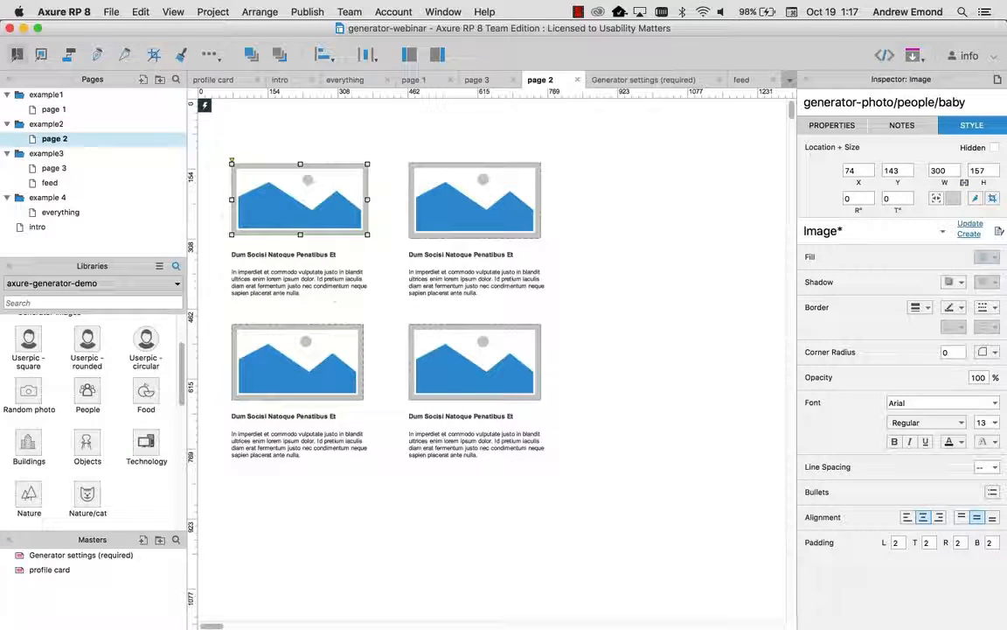
pyautogui.press('shift+super+p')
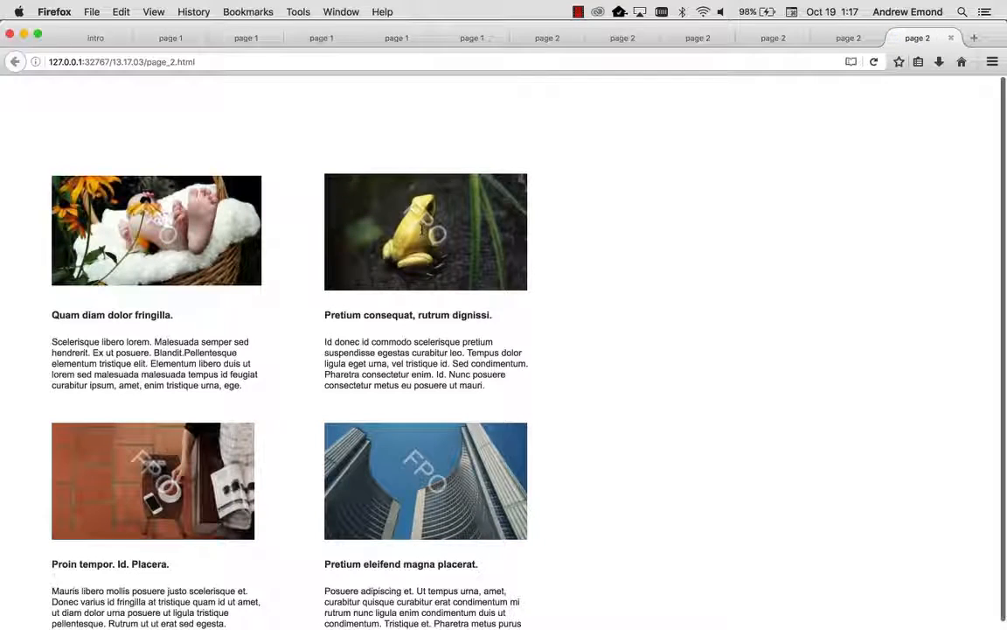
pyautogui.scroll(-1, 279, 184)
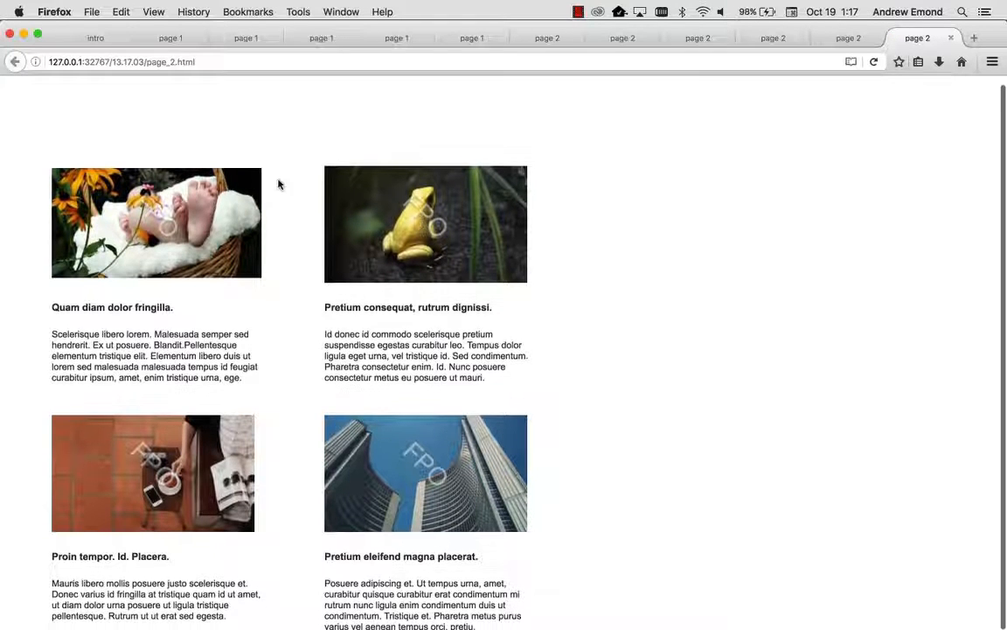
# Step: Switch back to Axure RP and enable the blur effect on images in the Generator settings master
pyautogui.press('super+Tab')
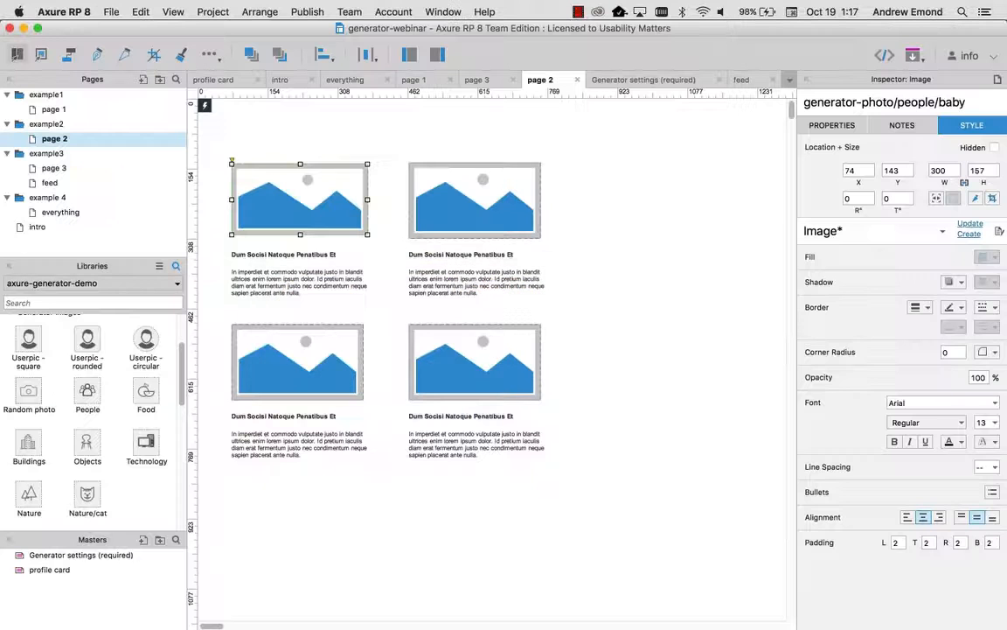
pyautogui.doubleClick(39, 555)
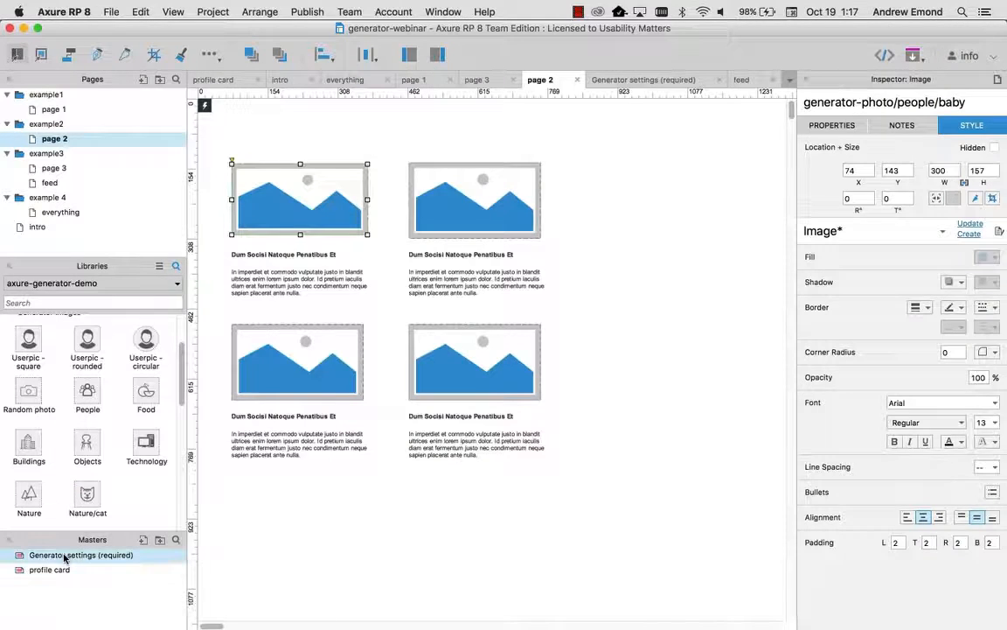
pyautogui.click(229, 236)
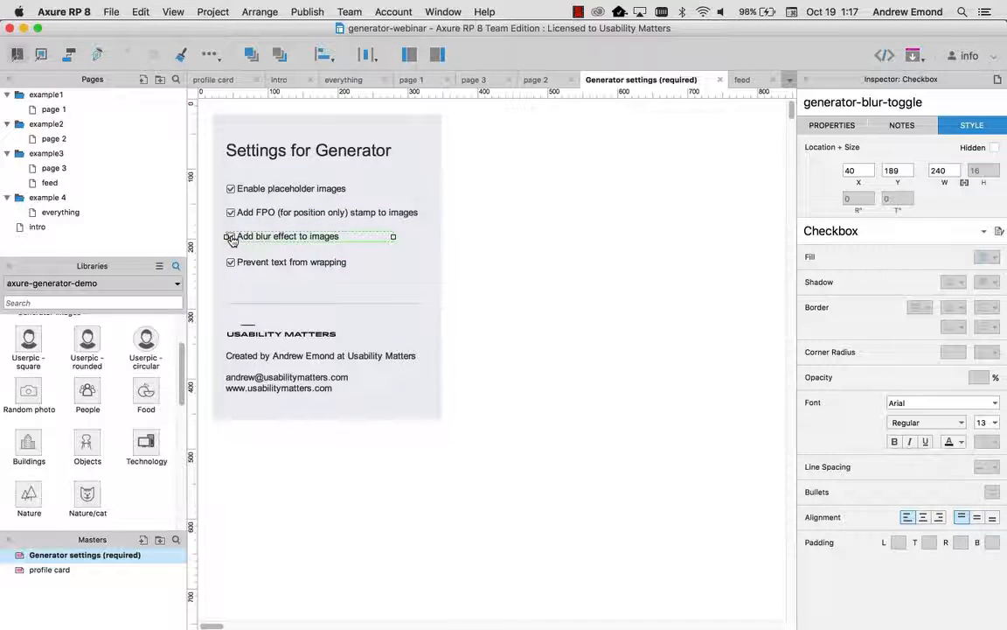
# Step: Preview page 2 in Firefox to check the blur effect on the stamped photos
pyautogui.doubleClick(48, 138)
pyautogui.press('super+period')
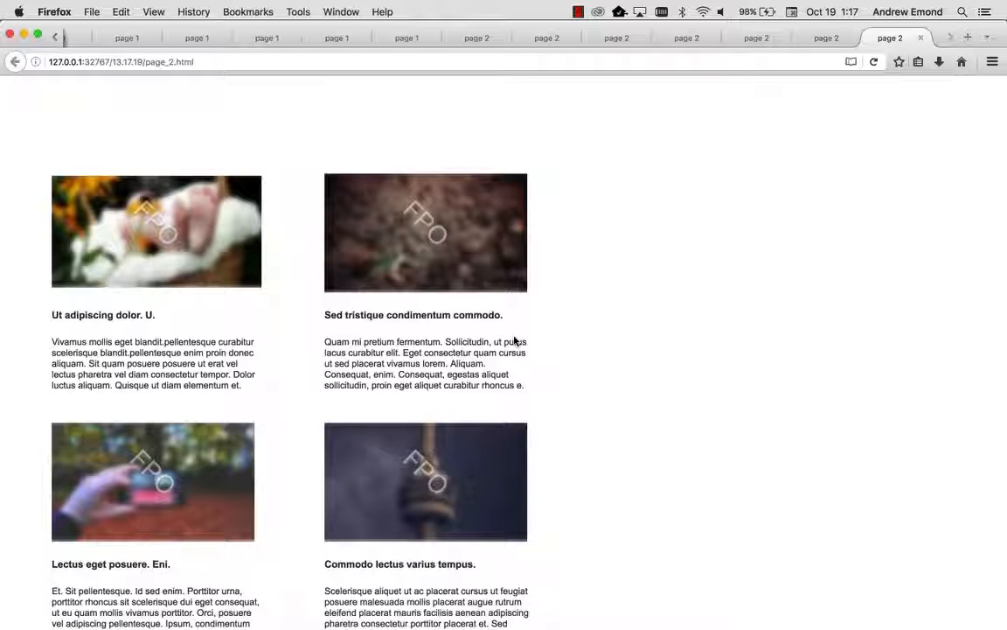
pyautogui.scroll(-1, 503, 274)
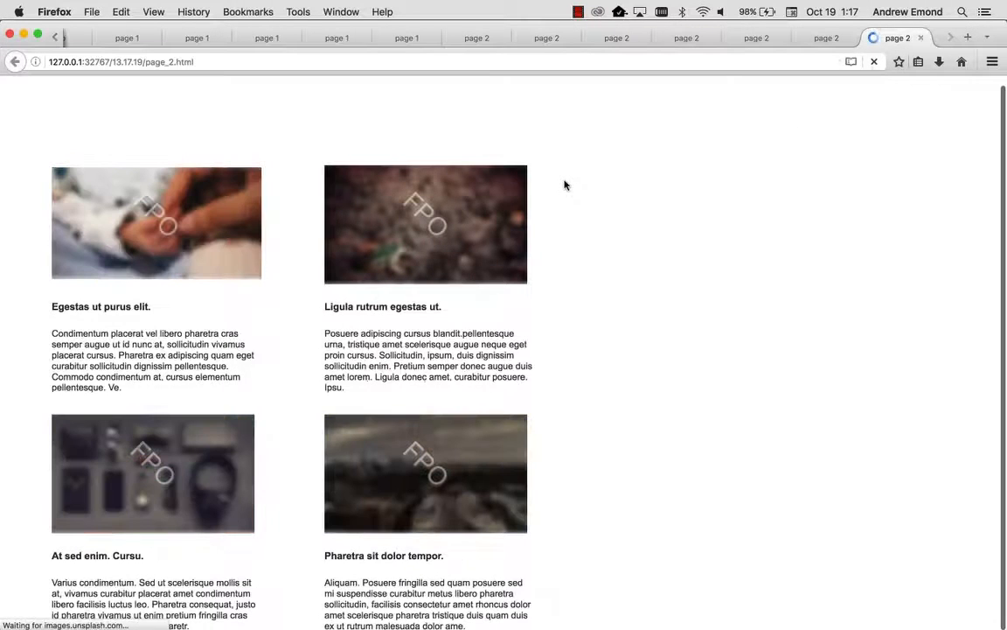
# Step: Switch back to Axure RP and turn off Enable placeholder images in the Generator settings master
pyautogui.press('super+Tab')
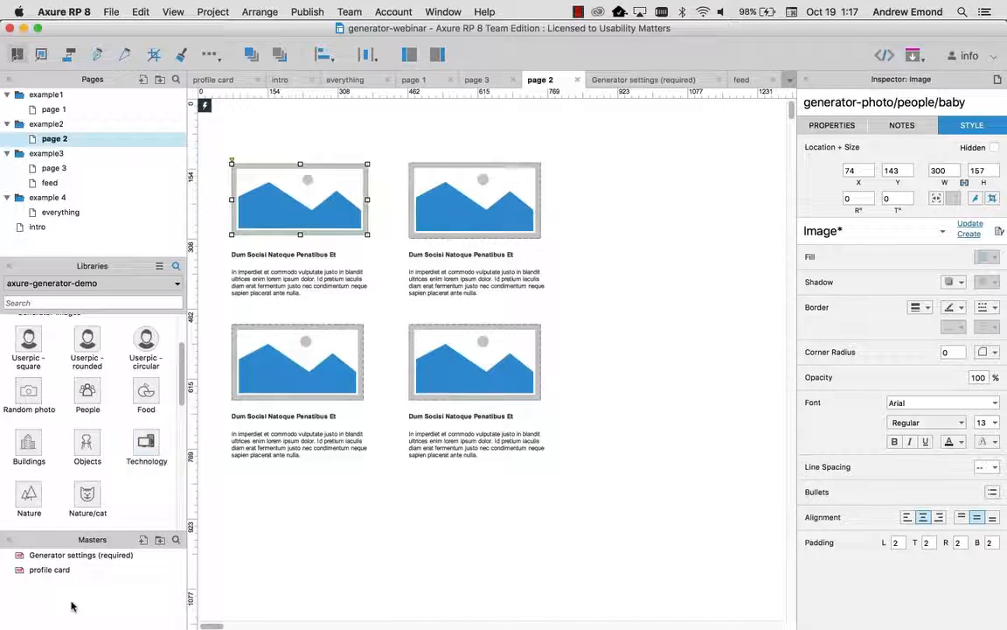
pyautogui.doubleClick(102, 559)
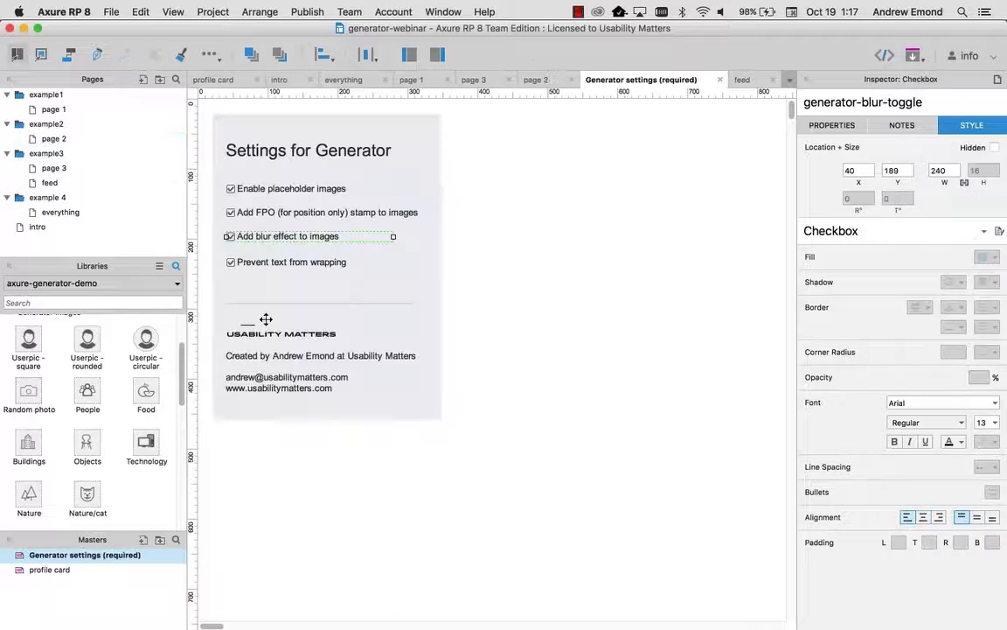
pyautogui.click(542, 271)
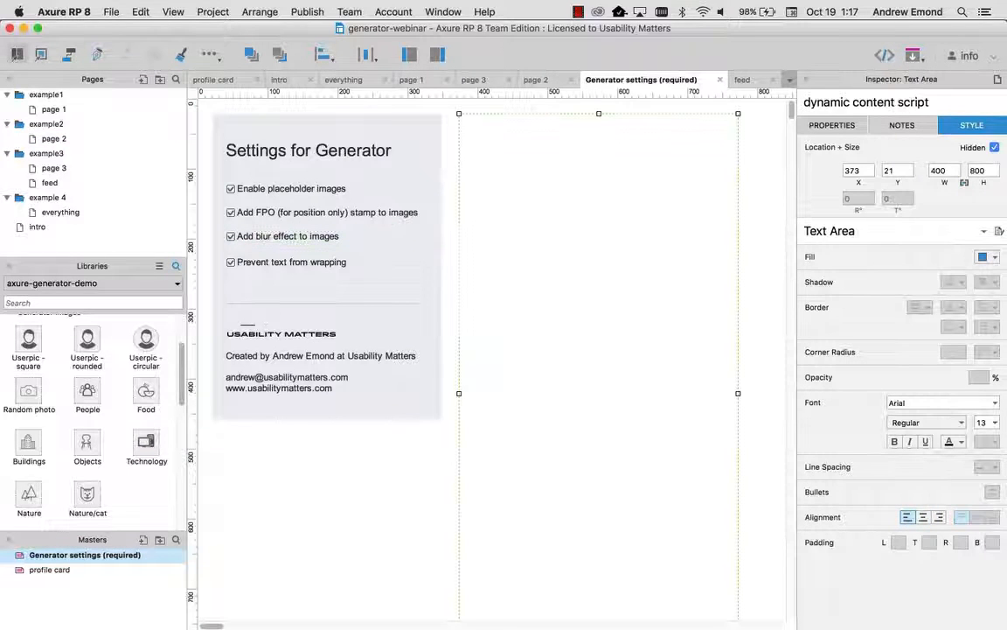
pyautogui.click(230, 189)
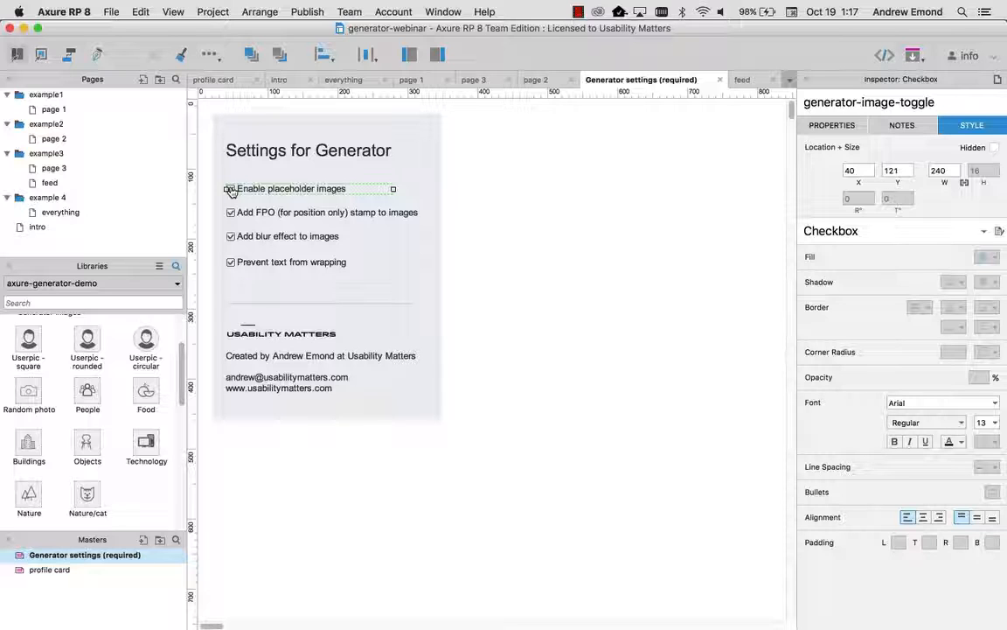
pyautogui.doubleClick(231, 191)
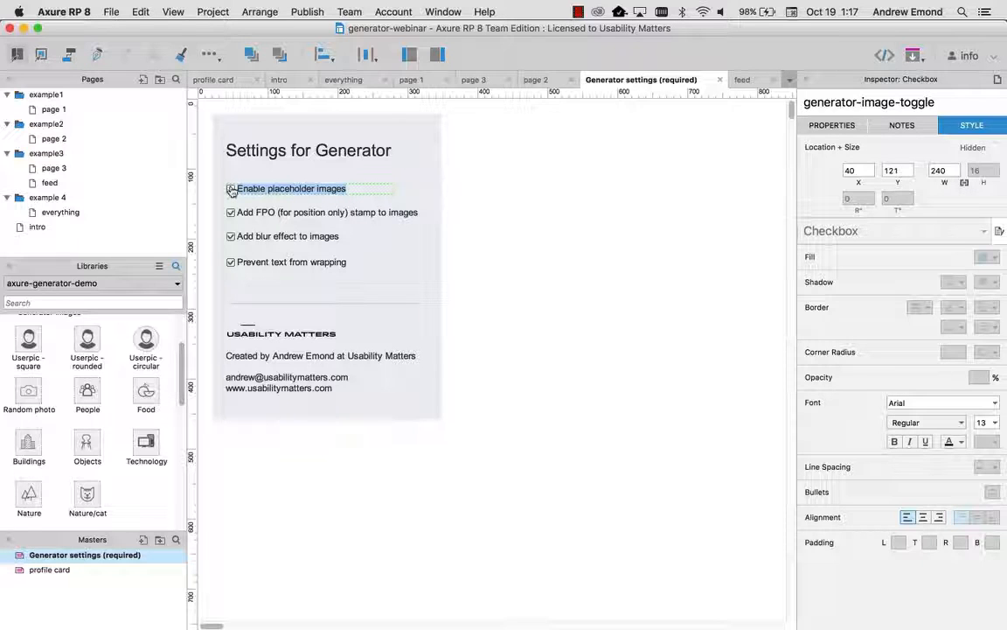
pyautogui.click(524, 231)
# Step: Preview page 2 in Firefox, reload it to check the images and generated text, and return to Axure RP
pyautogui.doubleClick(50, 139)
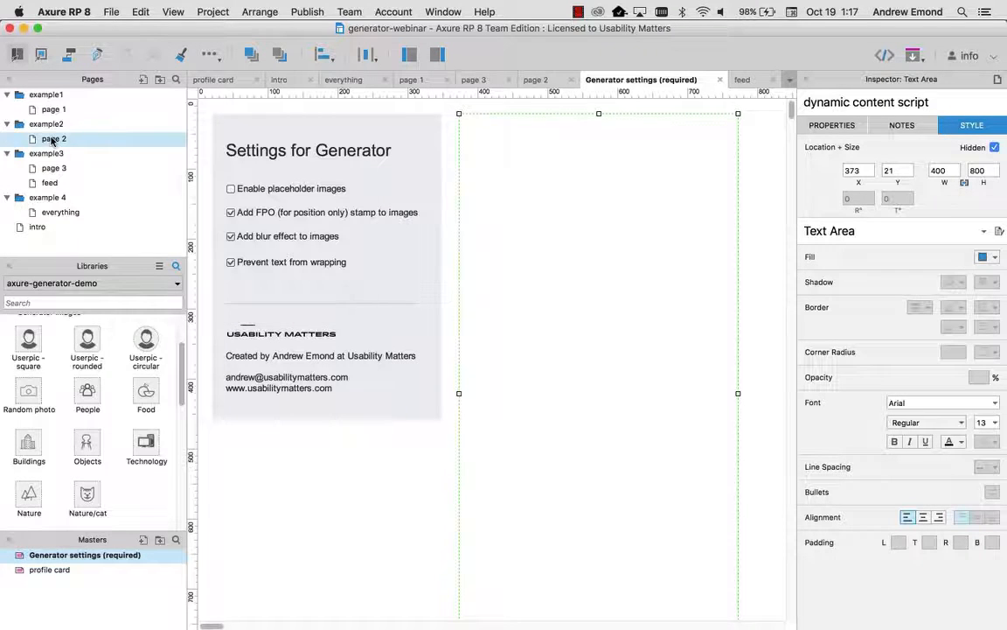
pyautogui.press('super+period')
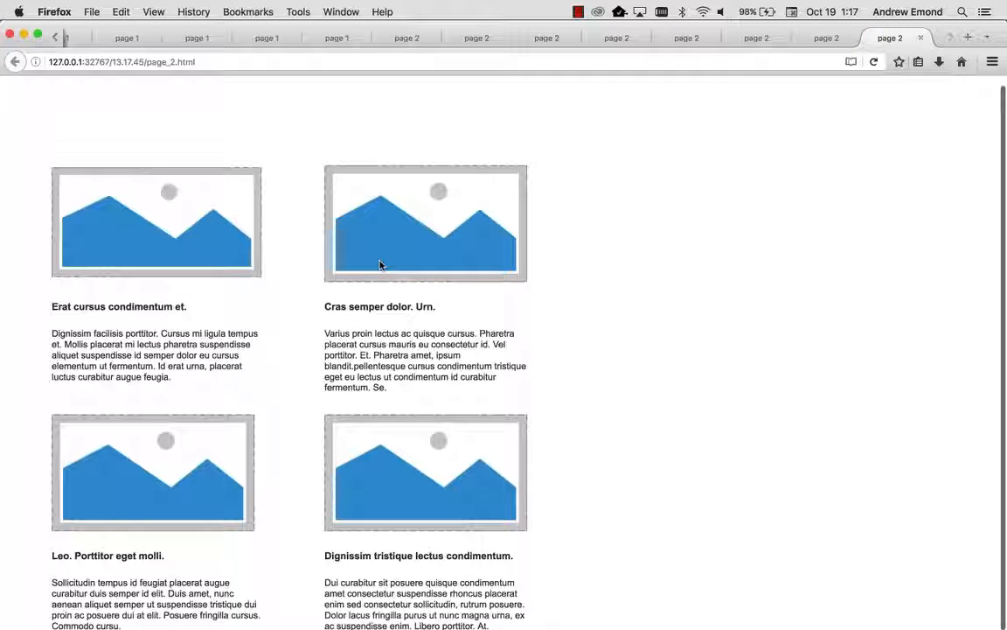
pyautogui.moveTo(333, 336); pyautogui.dragTo(385, 377)
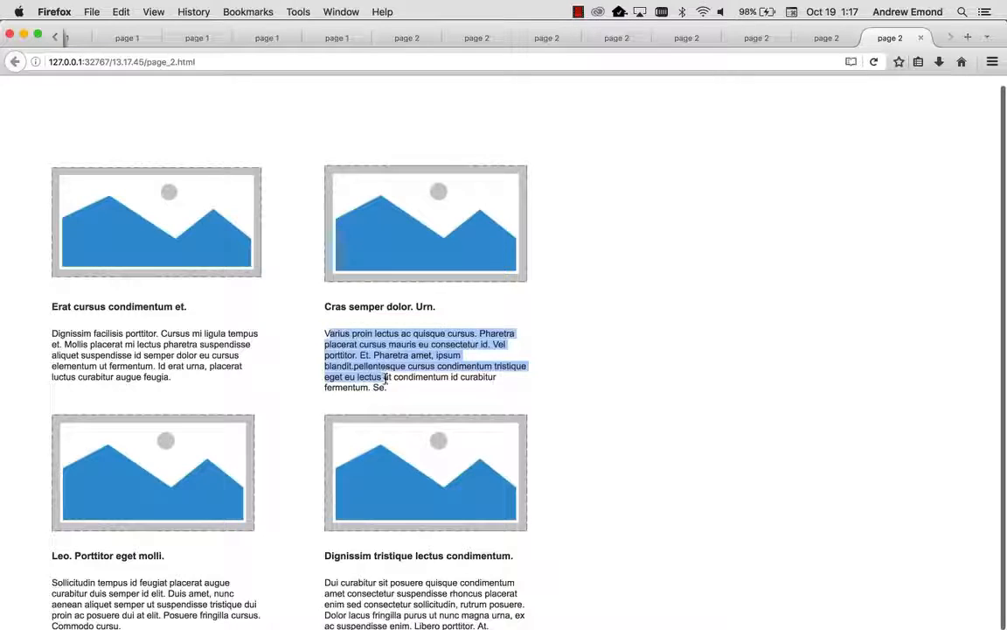
pyautogui.click(873, 61)
pyautogui.press('super+Tab')
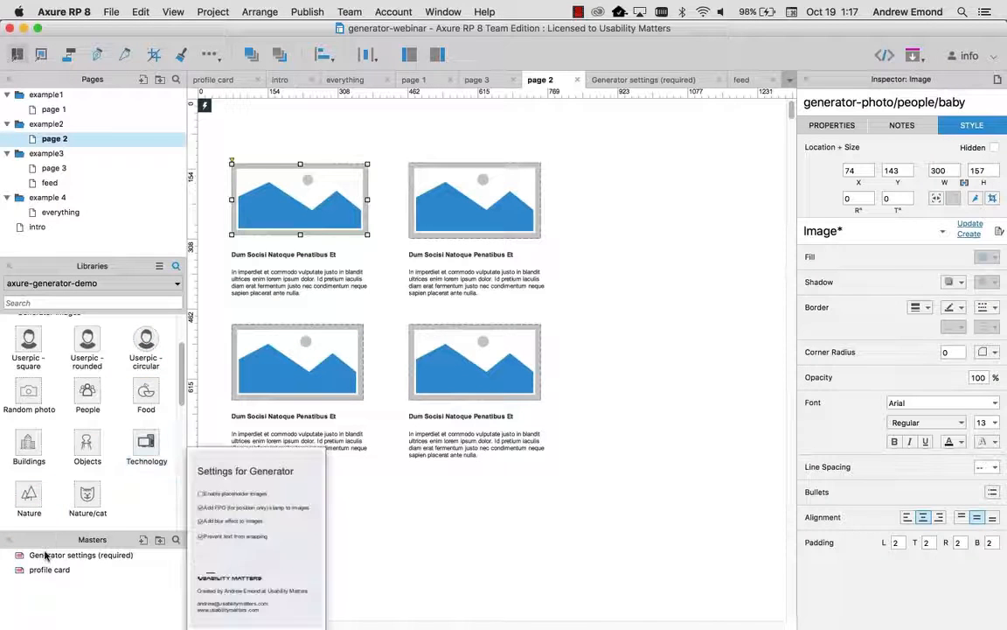
# Step: Open the Generator settings master, enable placeholder images, and turn off the FPO stamp and the blur effect
pyautogui.click(44, 556)
pyautogui.doubleClick(44, 556)
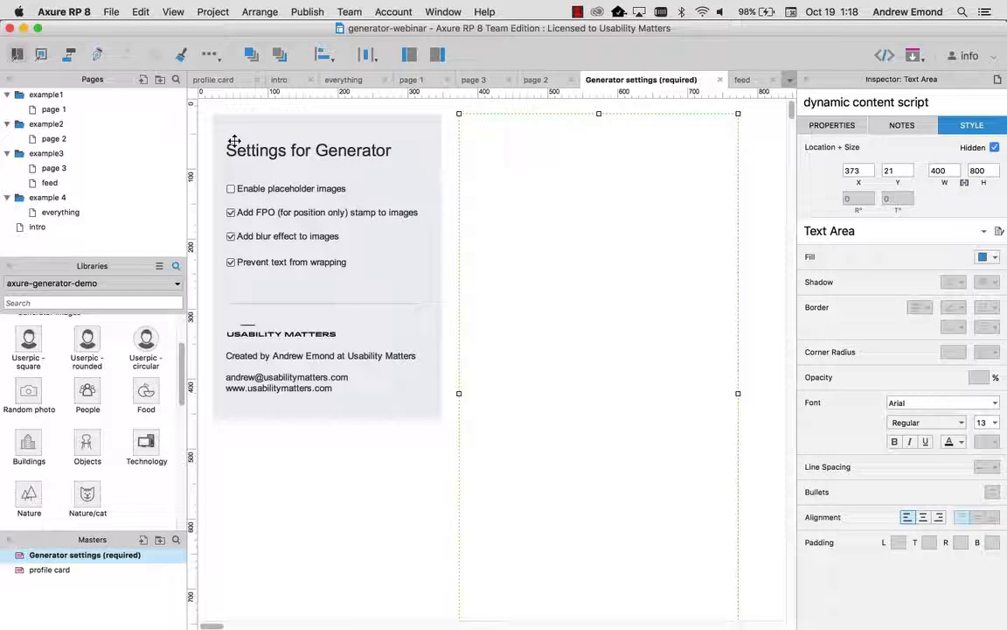
pyautogui.click(231, 190)
pyautogui.doubleClick(232, 191)
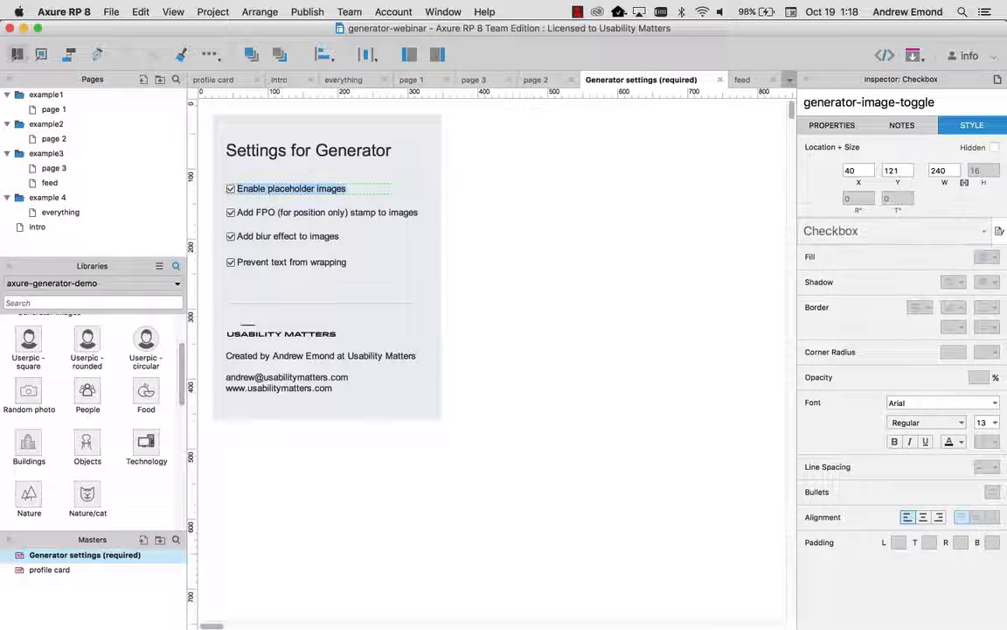
pyautogui.click(288, 212)
pyautogui.click(230, 236)
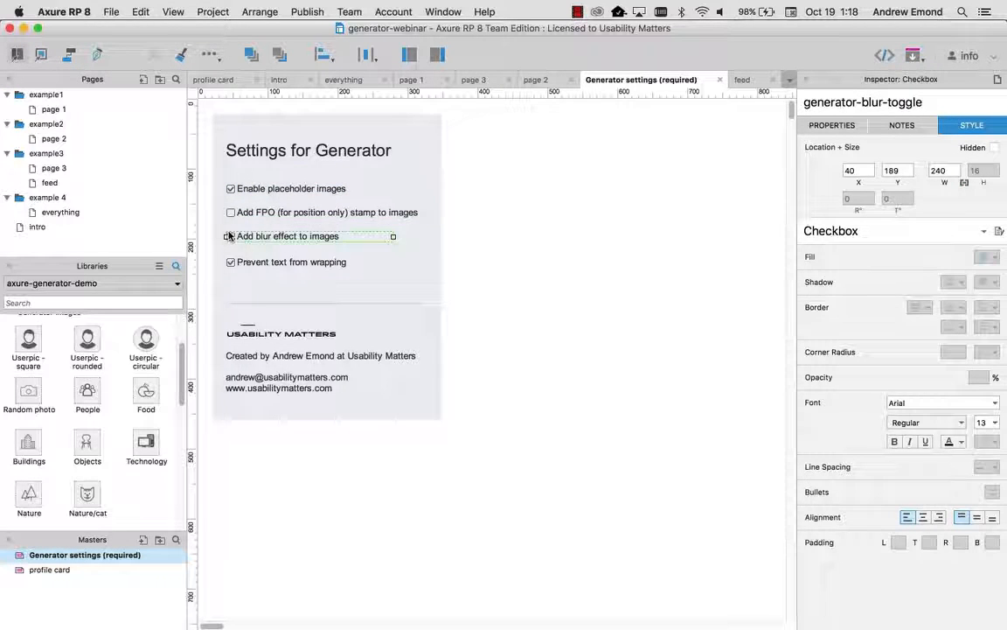
# Step: Open page 2 and move all four photo-and-text blocks down to free space at the top of the page
pyautogui.click(67, 138)
pyautogui.doubleClick(66, 138)
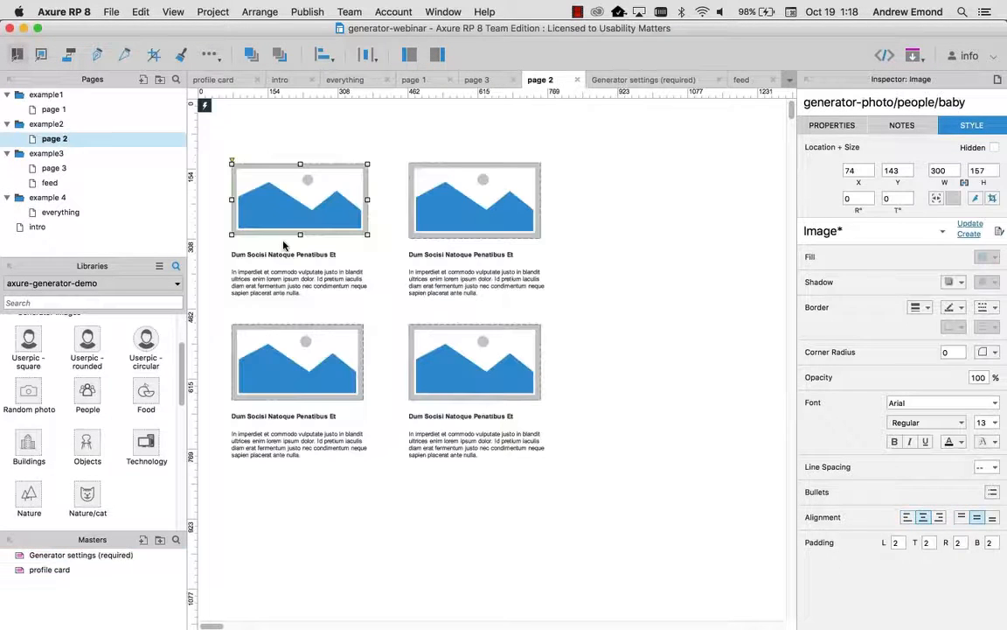
pyautogui.press('super+minus')
pyautogui.moveTo(523, 428); pyautogui.dragTo(225, 153)
pyautogui.hotkey('shift', 'Down')
pyautogui.hotkey('shift', 'Down')
pyautogui.hotkey('shift', 'Down')
pyautogui.hotkey('shift', 'Down')
pyautogui.hotkey('shift', 'Down')
pyautogui.hotkey('shift', 'Down')
pyautogui.hotkey('shift', 'Down')
pyautogui.hotkey('shift', 'Down')
pyautogui.hotkey('shift', 'Down')
pyautogui.hotkey('shift', 'Down')
pyautogui.hotkey('shift', 'Down')
pyautogui.hotkey('shift', 'Down')
pyautogui.hotkey('shift', 'Down')
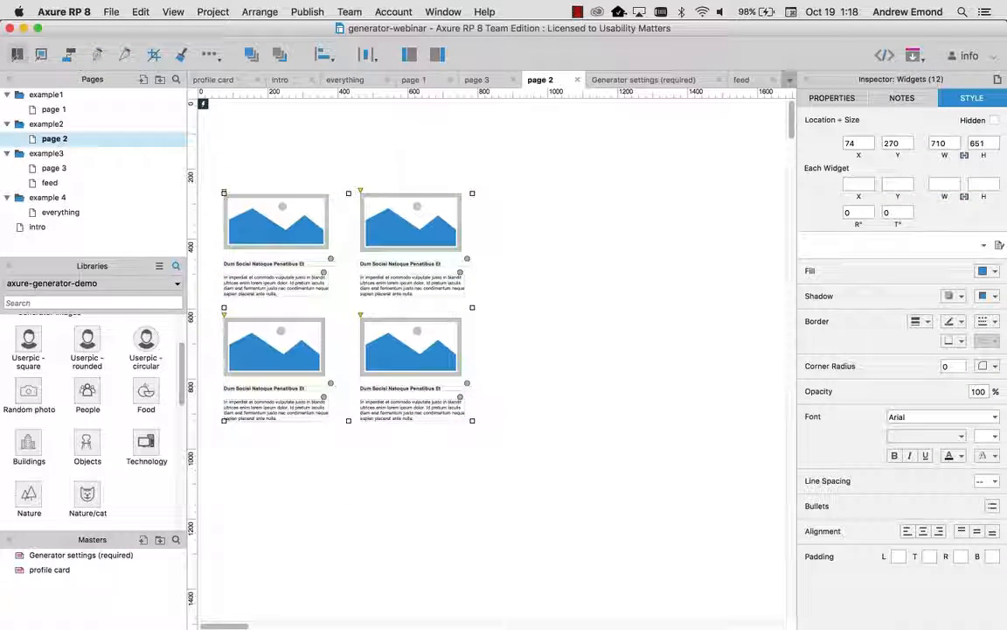
pyautogui.hotkey('shift', 'Down')
pyautogui.hotkey('shift', 'Down')
pyautogui.hotkey('shift', 'Down')
# Step: Add a 680-wide Nature/cat photo across the top of page 2, shifting the four blocks further down to allow for its increased height
pyautogui.moveTo(87, 499); pyautogui.dragTo(229, 96)
pyautogui.moveTo(308, 152); pyautogui.dragTo(460, 190)
pyautogui.moveTo(466, 528); pyautogui.dragTo(224, 230)
pyautogui.hotkey('shift', 'Down')
pyautogui.hotkey('shift', 'Down')
pyautogui.hotkey('shift', 'Down')
pyautogui.hotkey('shift', 'Down')
pyautogui.hotkey('shift', 'Down')
pyautogui.click(344, 178)
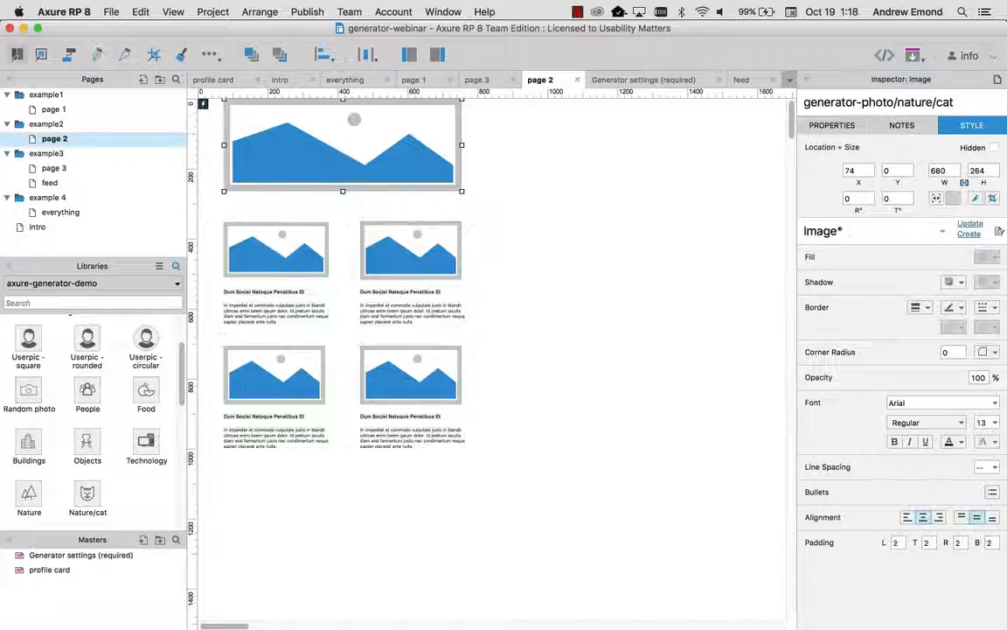
pyautogui.moveTo(343, 190); pyautogui.dragTo(344, 207)
# Step: Preview page 2 in Firefox and reload it to check the large cat photo above the blocks
pyautogui.press('super+Tab')
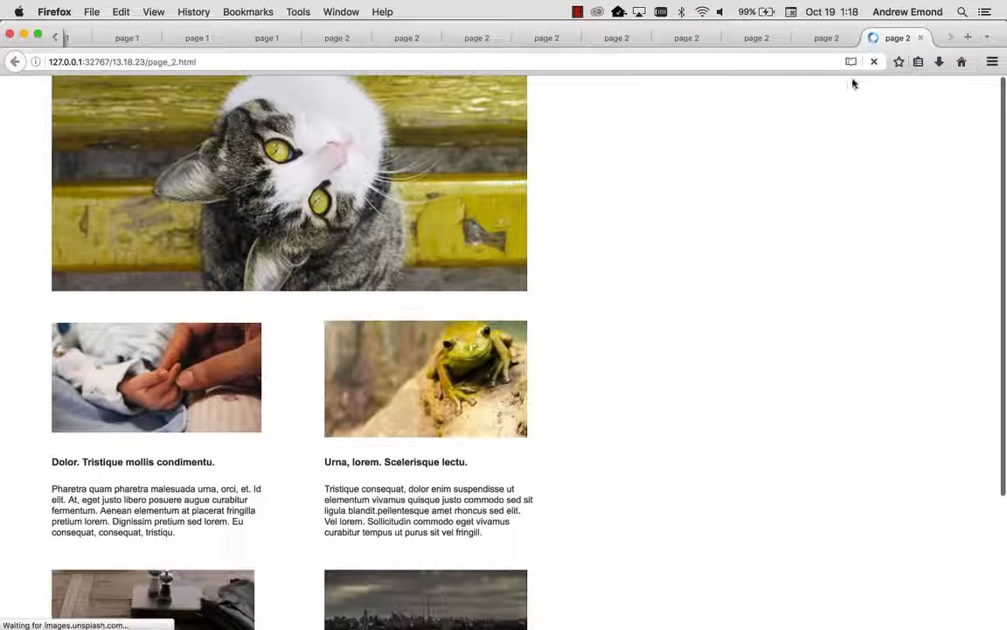
pyautogui.click(873, 61)
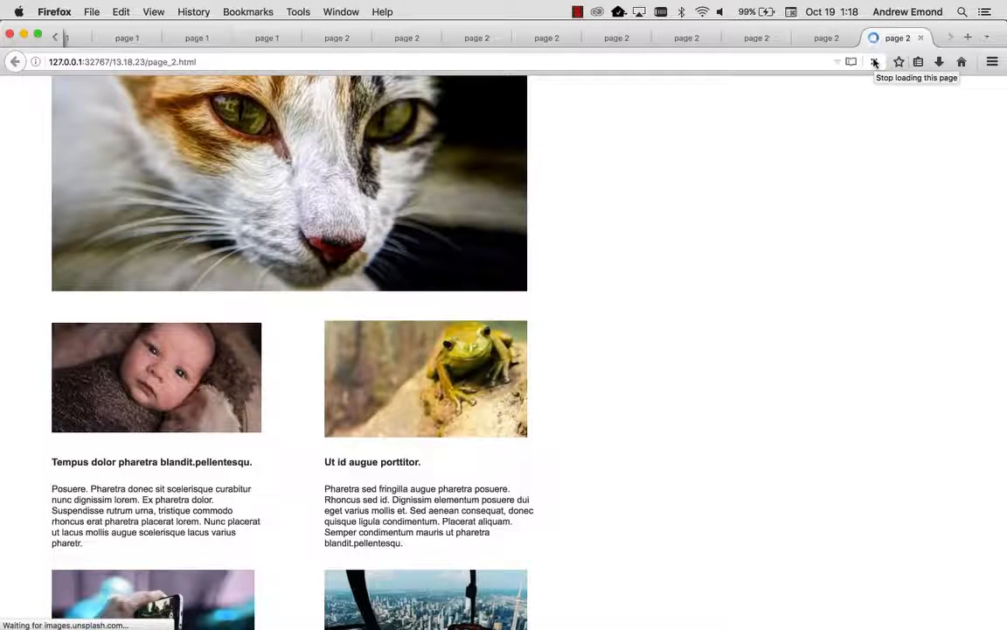
pyautogui.press('super+r')
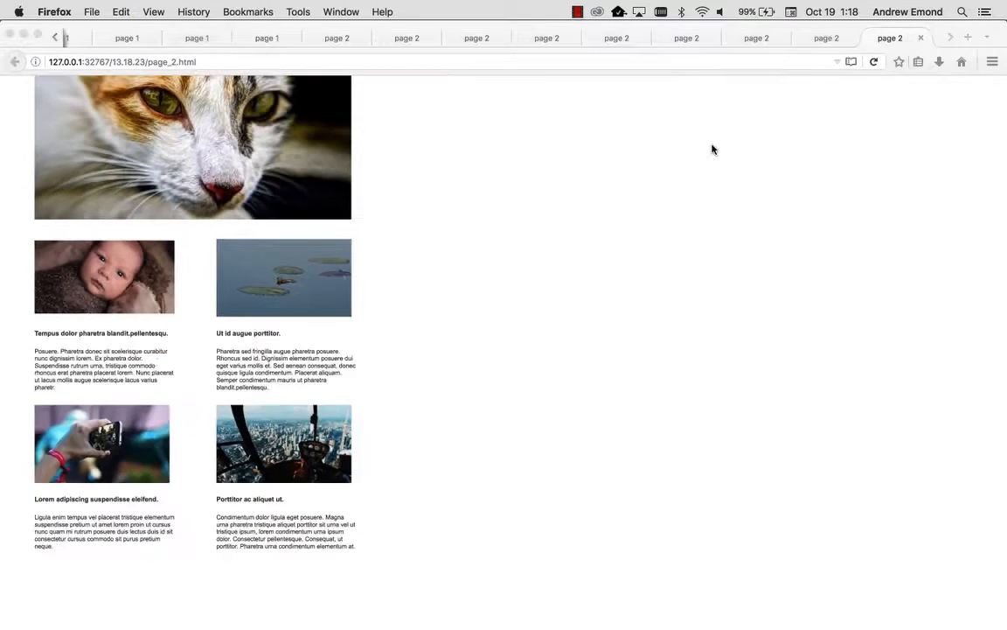
# Step: Switch back to Axure RP and duplicate the whole page 2 layout into four sets across and two rows
pyautogui.press('super+Tab')
pyautogui.moveTo(542, 524); pyautogui.dragTo(253, 180)
pyautogui.moveTo(561, 222); pyautogui.dragTo(509, 228)
pyautogui.press('super+minus')
pyautogui.press('super+minus')
pyautogui.moveTo(501, 355); pyautogui.dragTo(531, 173)
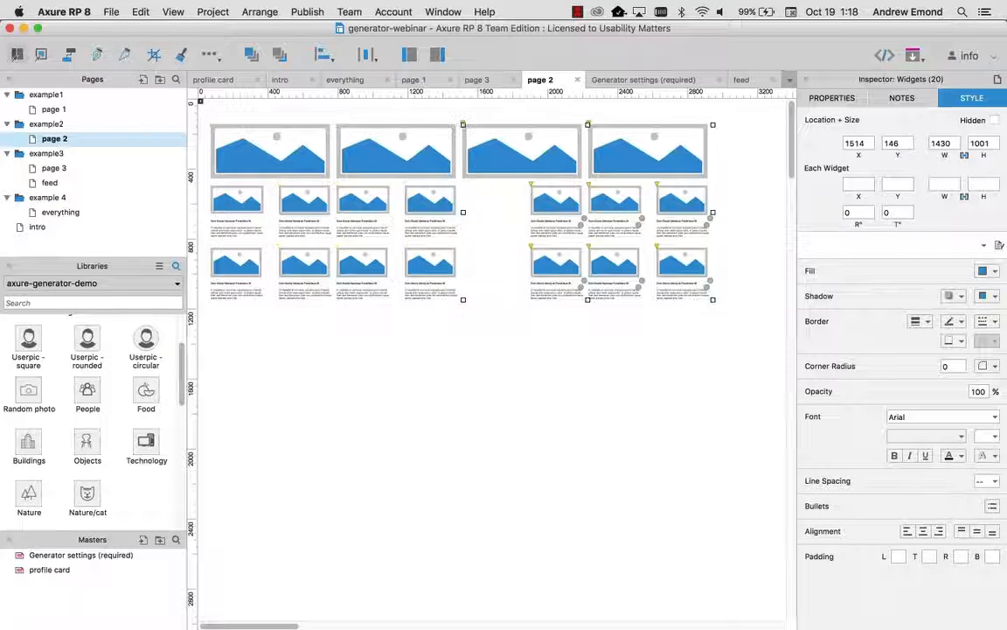
pyautogui.click(678, 373)
pyautogui.moveTo(740, 366); pyautogui.dragTo(245, 342)
# Step: Preview the duplicated page 2 layout in Firefox, close the old preview tabs, and return to Axure RP
pyautogui.press('super+period')
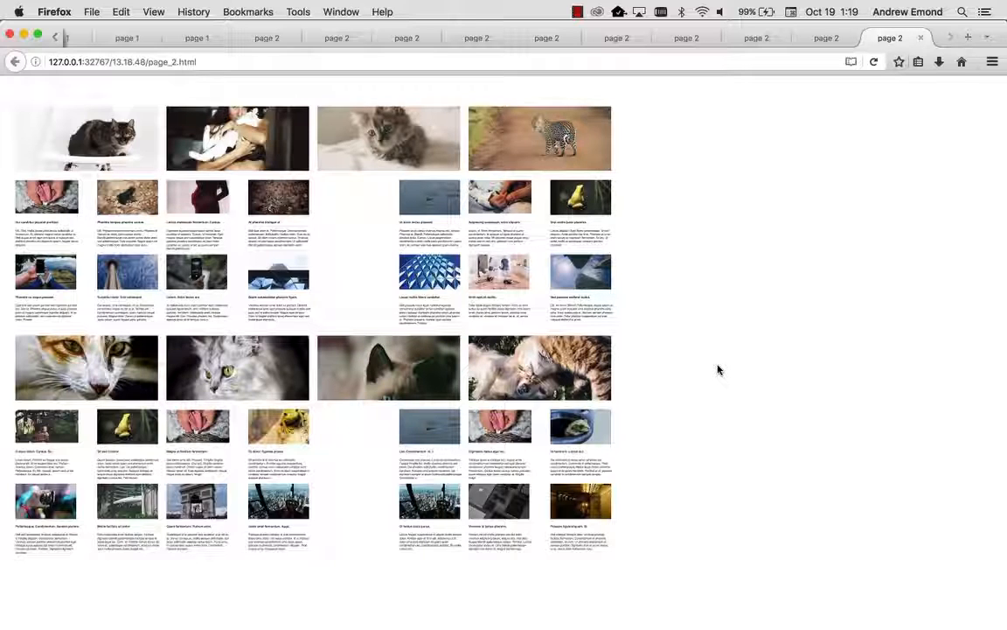
pyautogui.click(921, 38)
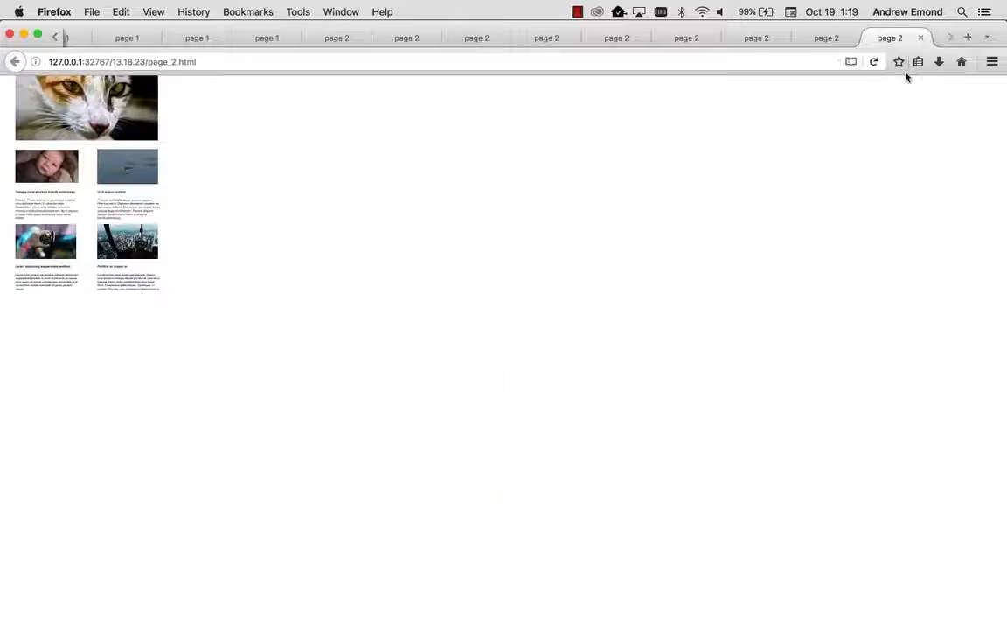
pyautogui.press('super+w')
pyautogui.press('super+w')
pyautogui.press('super+Tab')
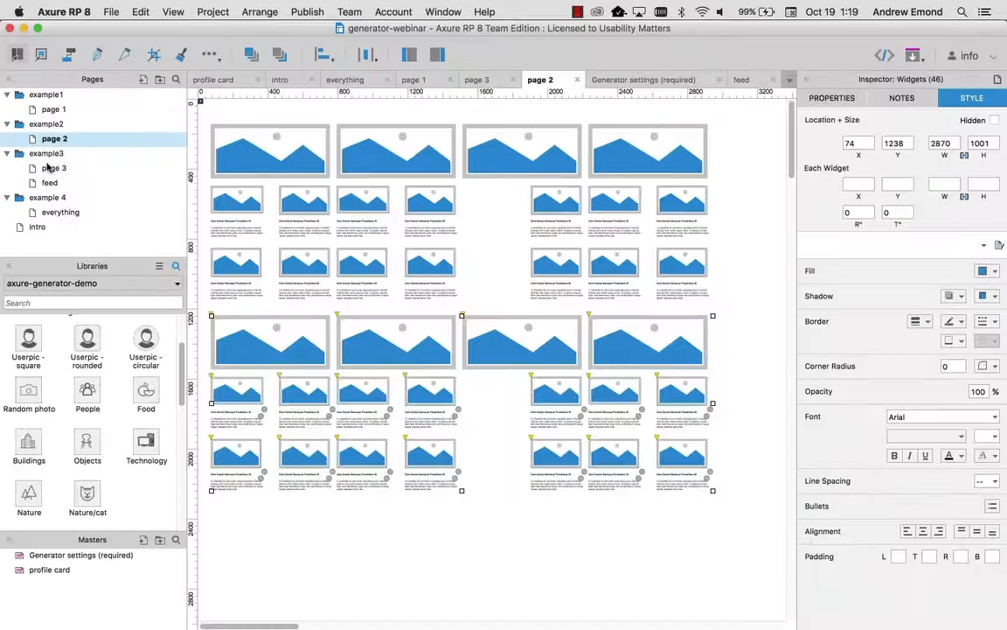
# Step: Open page 3 and place three Number widgets from the generator dates and numbers section in a row
pyautogui.click(48, 169)
pyautogui.doubleClick(48, 169)
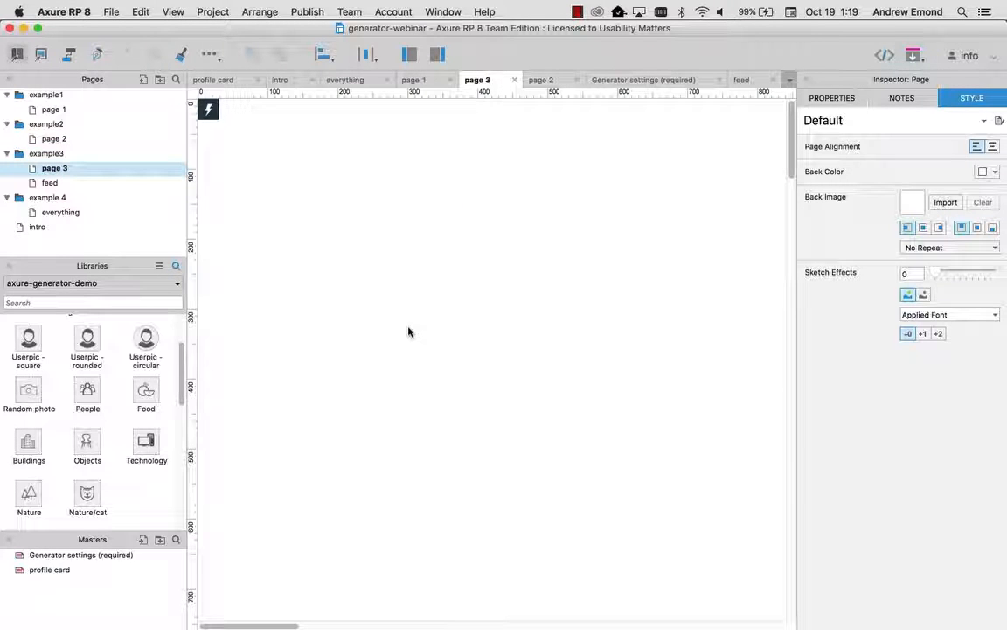
pyautogui.scroll(-10, 147, 451)
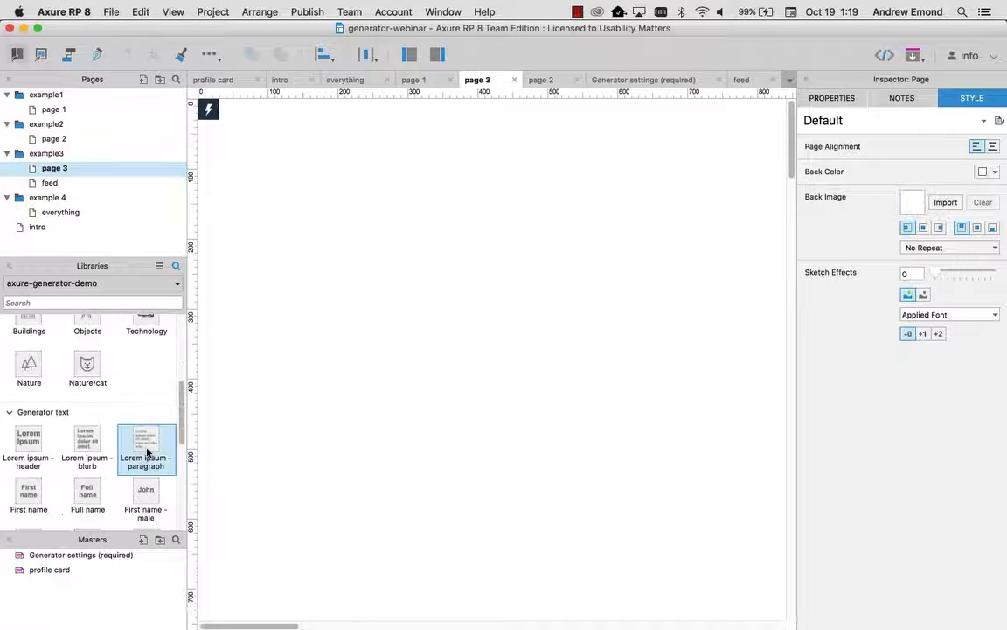
pyautogui.scroll(-5, 146, 451)
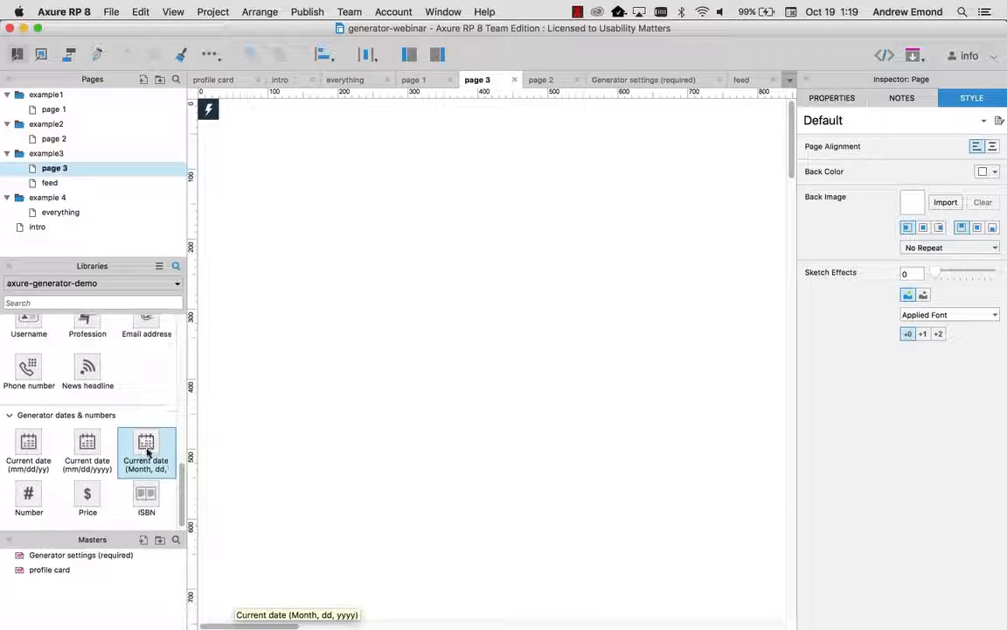
pyautogui.moveTo(30, 523); pyautogui.dragTo(382, 216)
# Step: Preview page 3 in Firefox, reload it to check the generated numbers, and return to Axure RP
pyautogui.press('super+period')
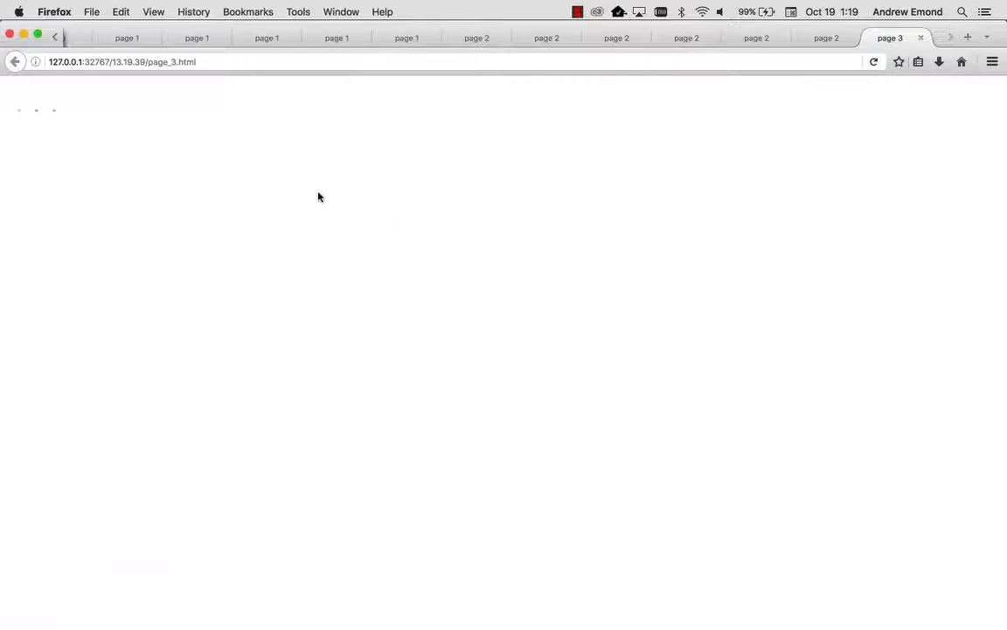
pyautogui.click(874, 62)
pyautogui.click(874, 62)
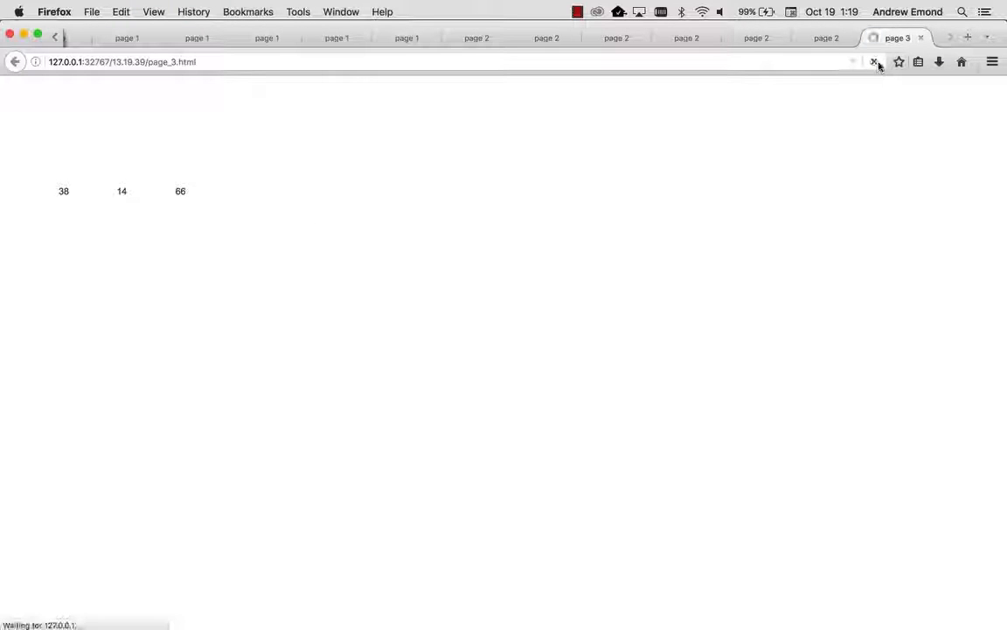
pyautogui.press('super+Tab')
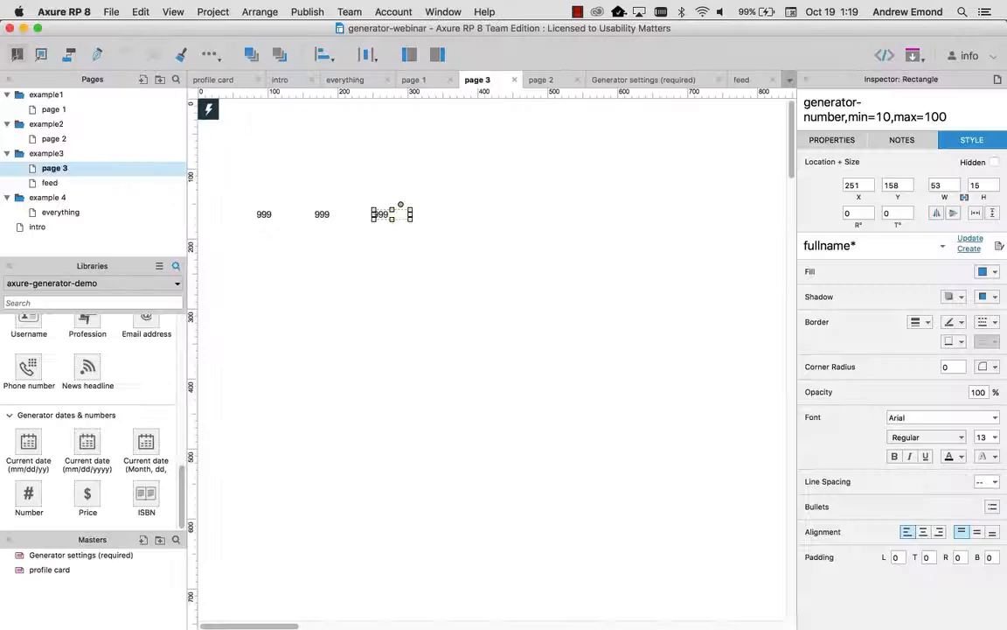
# Step: Extend the first Number widget's text to eleven lines of 999, followed by lines reading 23, 224ssfsd and sd
pyautogui.click(228, 188)
pyautogui.click(262, 213)
pyautogui.press('super+c')
pyautogui.press('Right')
pyautogui.press('Return')
pyautogui.press('super+v')
pyautogui.press('Return')
pyautogui.press('super+v')
pyautogui.press('Return')
pyautogui.press('super+v')
pyautogui.press('Return')
pyautogui.press('super+v')
pyautogui.press('Return')
pyautogui.press('super+v')
pyautogui.press('Return')
pyautogui.press('super+v')
pyautogui.press('Return')
pyautogui.press('super+v')
pyautogui.press('Return')
pyautogui.press('super+v')
pyautogui.press('Return')
pyautogui.press('super+v')
pyautogui.press('Return')
pyautogui.press('super+v')
pyautogui.press('Return')
pyautogui.write('23')
pyautogui.press('Return')
pyautogui.write('224ssfsd')
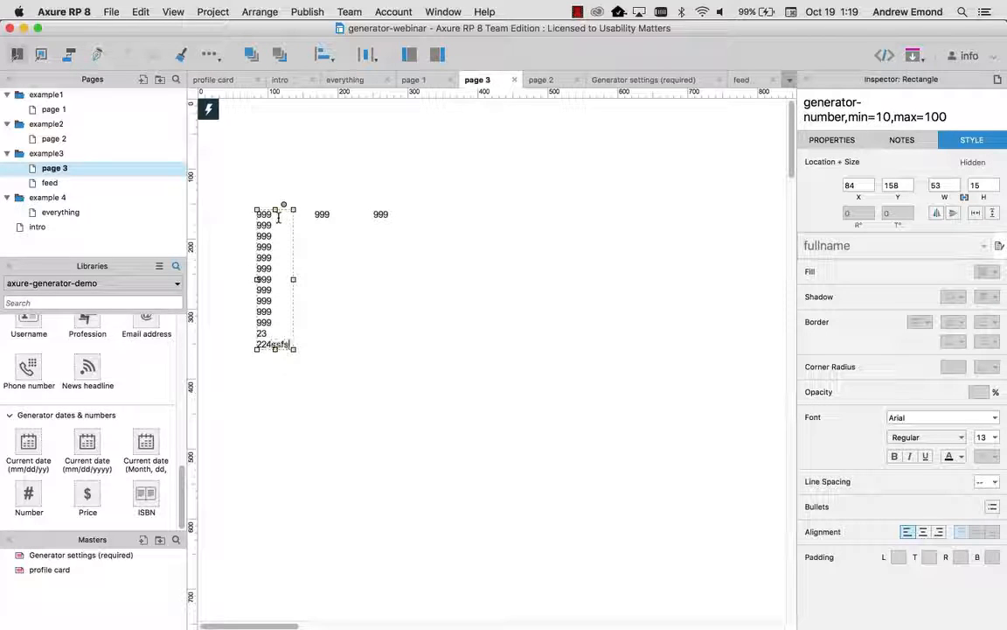
pyautogui.press('Return')
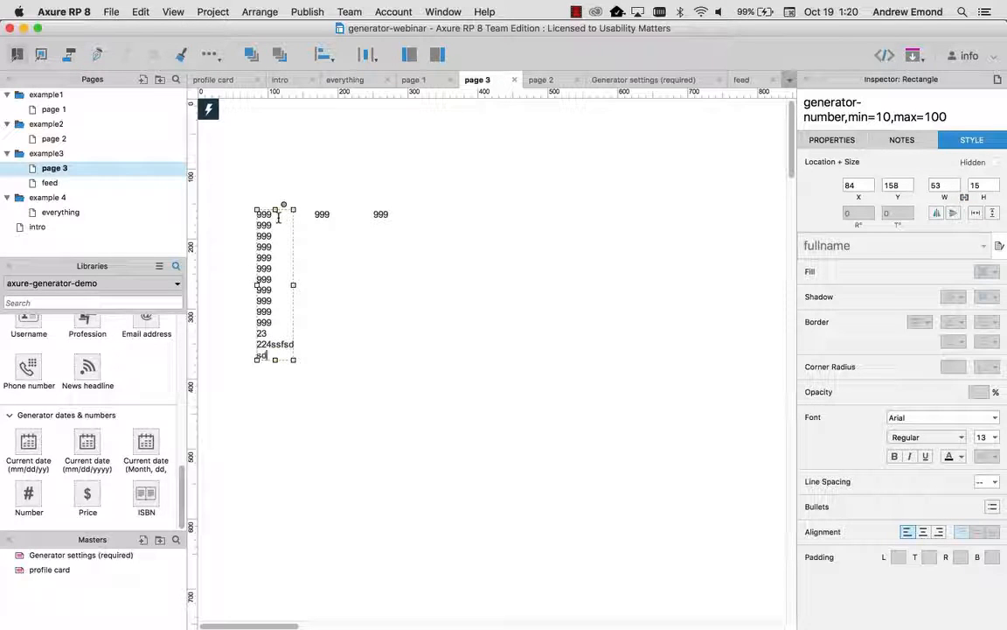
pyautogui.click(341, 290)
# Step: Preview page 3 in Firefox to check the multi-line number column, and return to Axure RP
pyautogui.press('super+period')
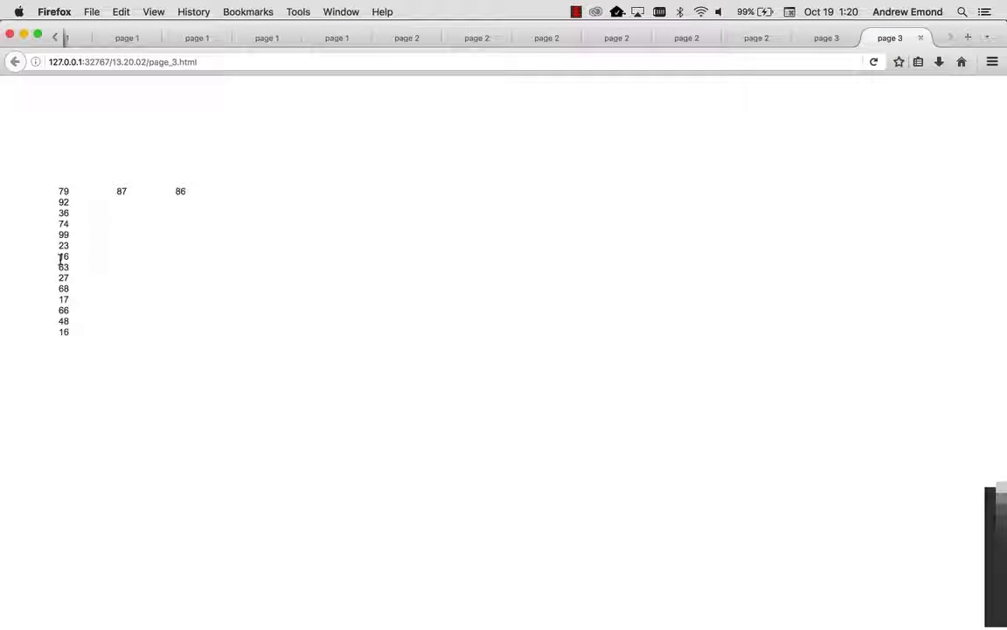
pyautogui.press('super+Tab')
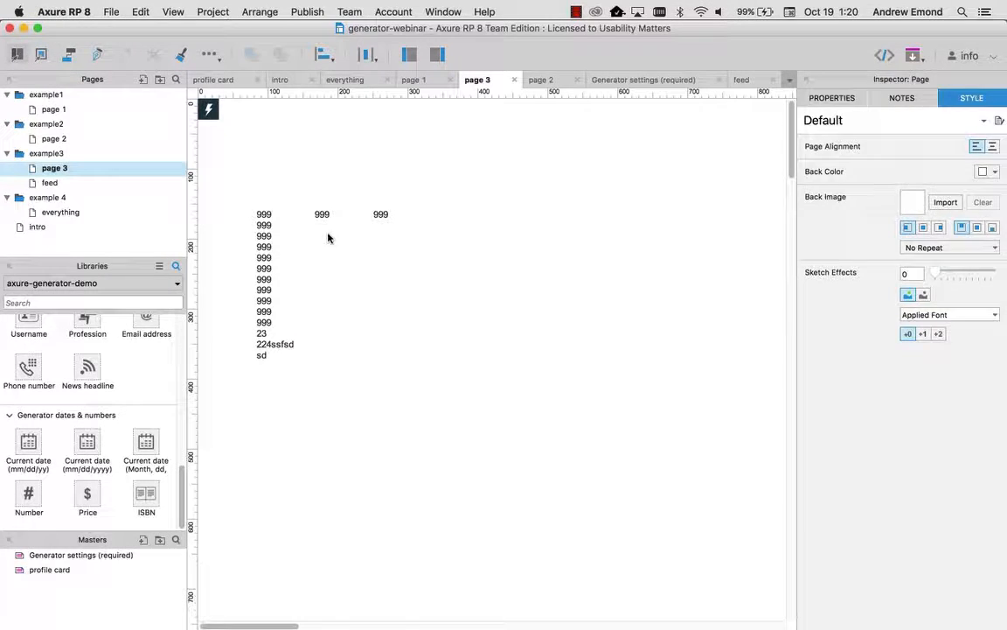
# Step: Rename the multi-line Number widget to generator-number,min=150,max=2000
pyautogui.click(891, 117)
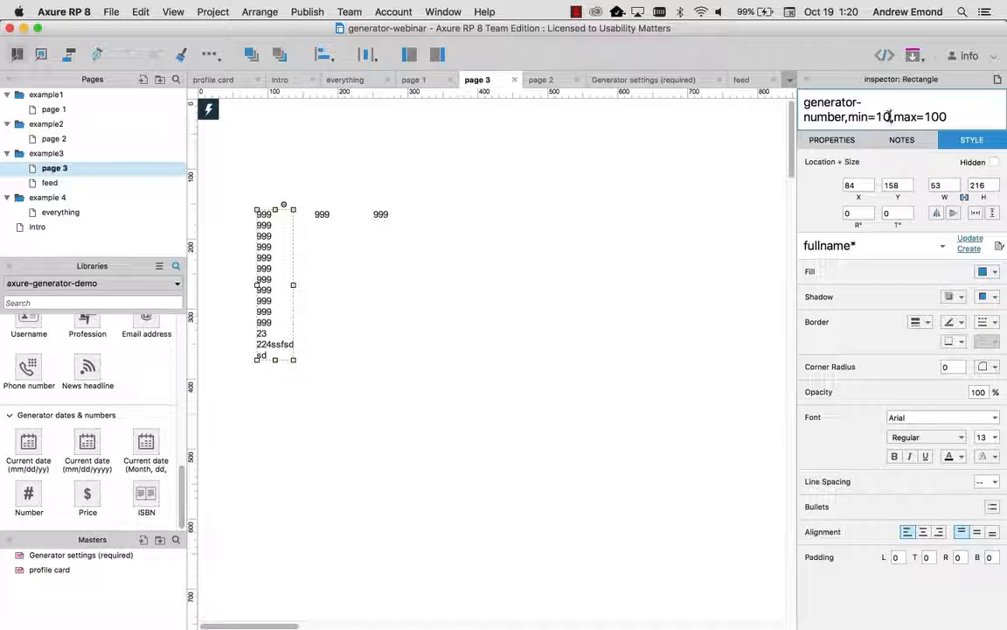
pyautogui.press('BackSpace')
pyautogui.write('50')
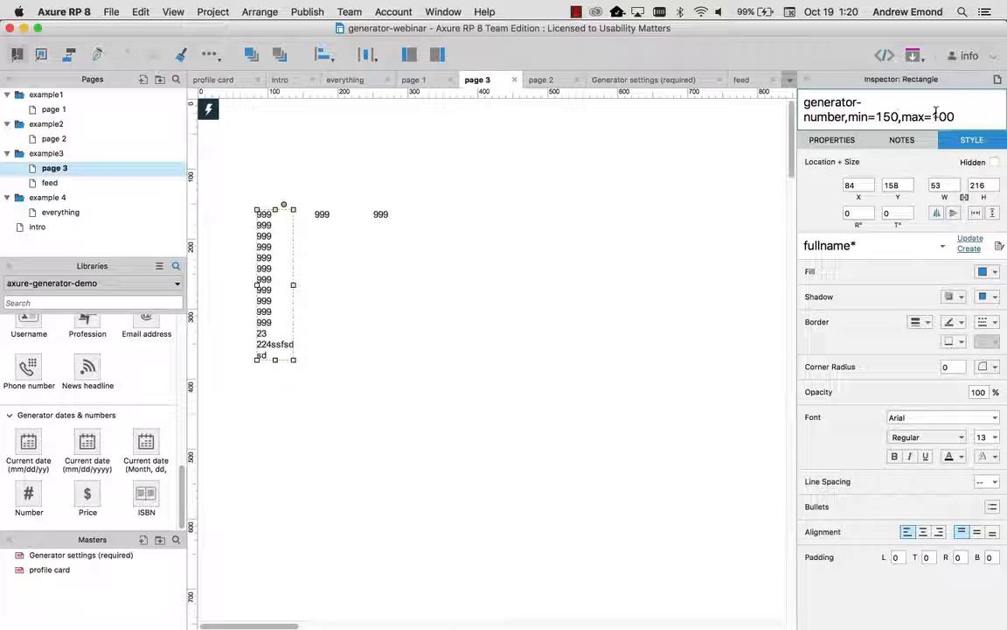
pyautogui.moveTo(932, 117); pyautogui.dragTo(956, 116)
pyautogui.write('1')
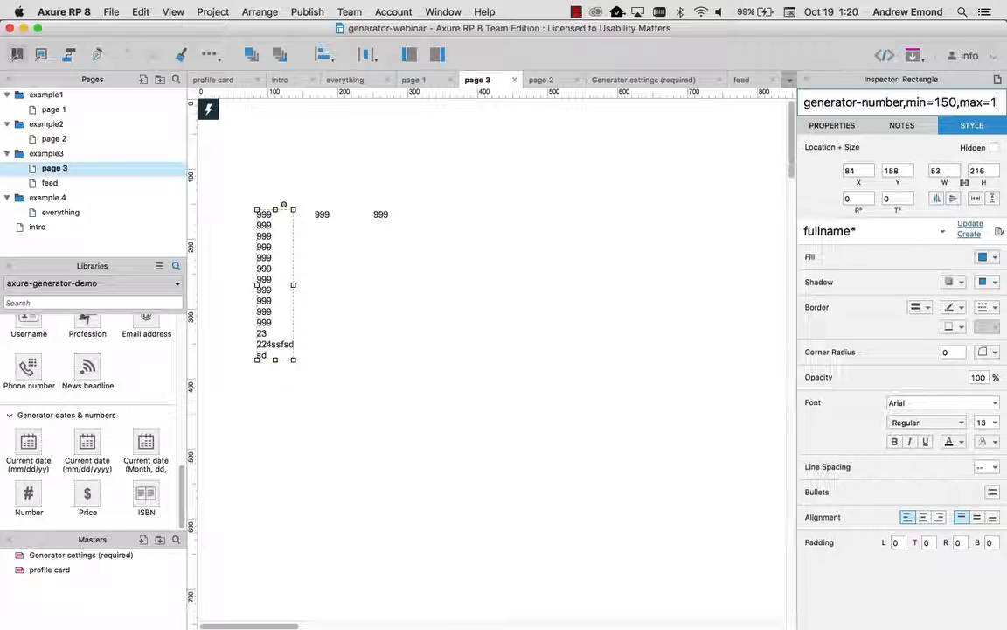
pyautogui.write('2000')
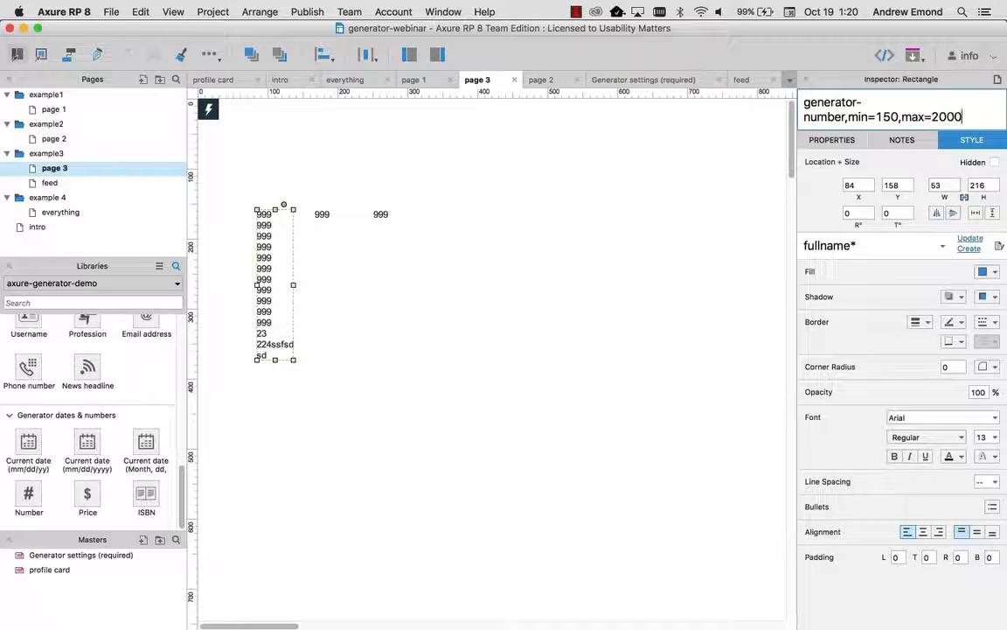
pyautogui.doubleClick(858, 116)
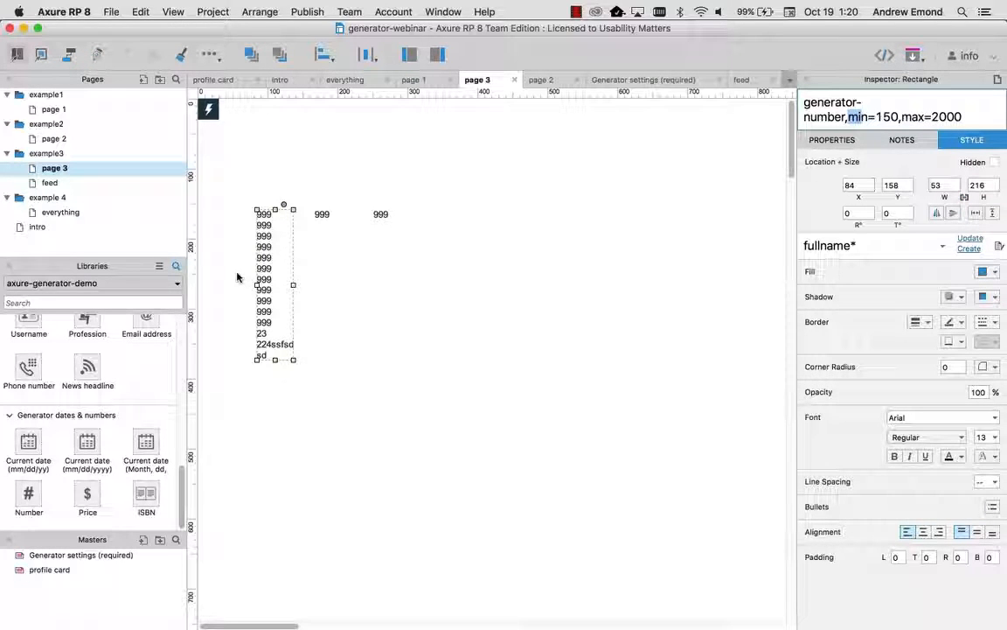
# Step: Preview page 3 in Firefox, reload it several times to check the new number range, and return to Axure RP
pyautogui.press('shift+super+p')
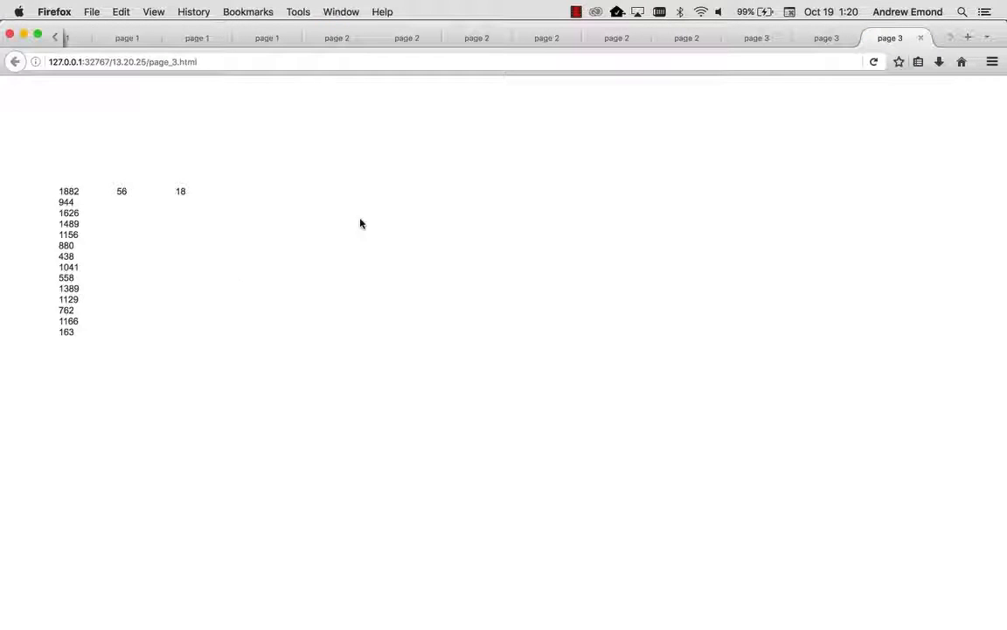
pyautogui.click(873, 61)
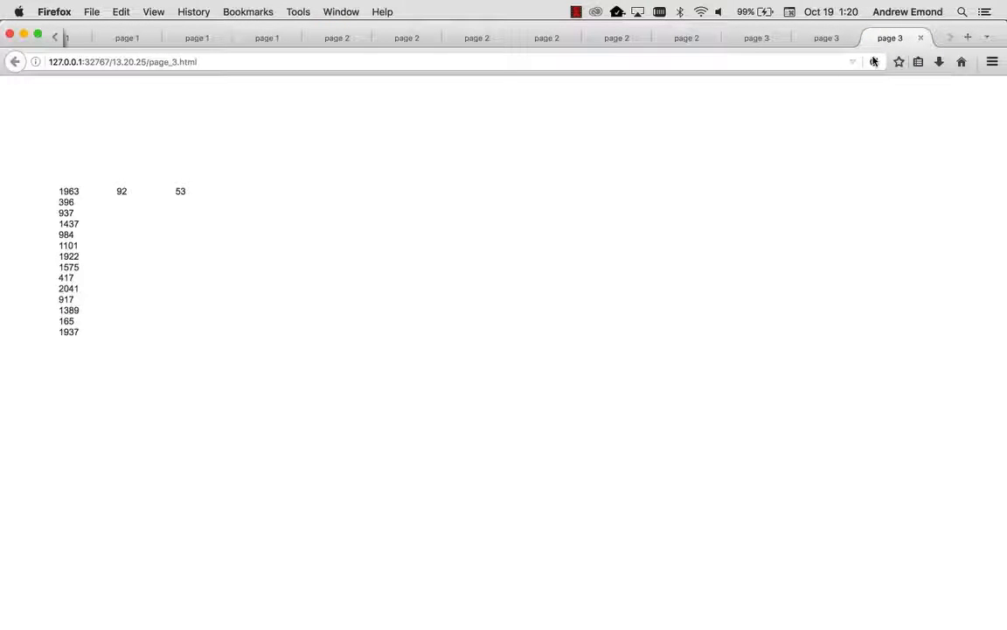
pyautogui.click(874, 61)
pyautogui.click(873, 61)
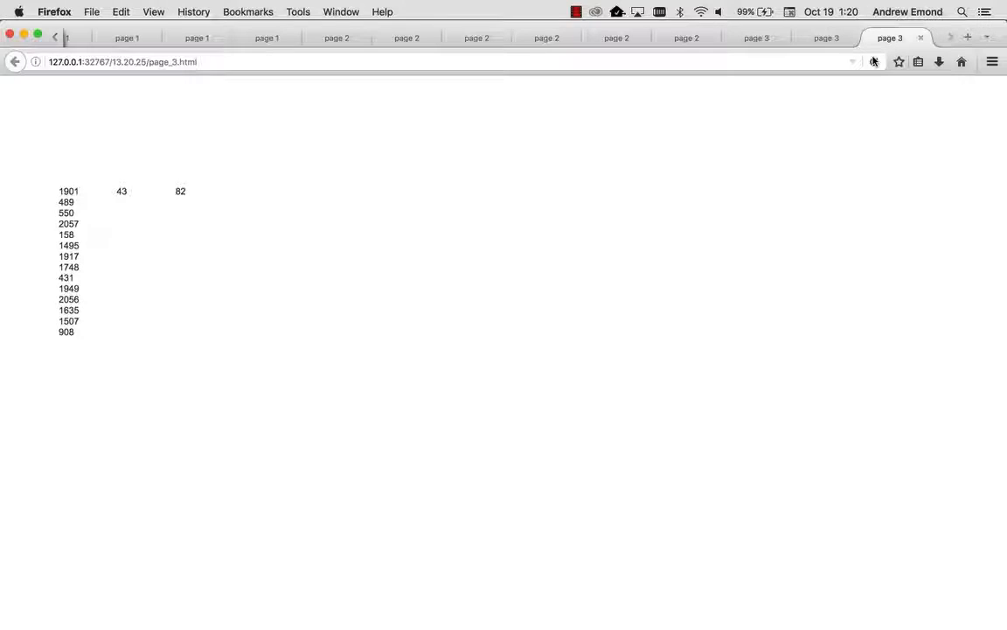
pyautogui.press('super+Tab')
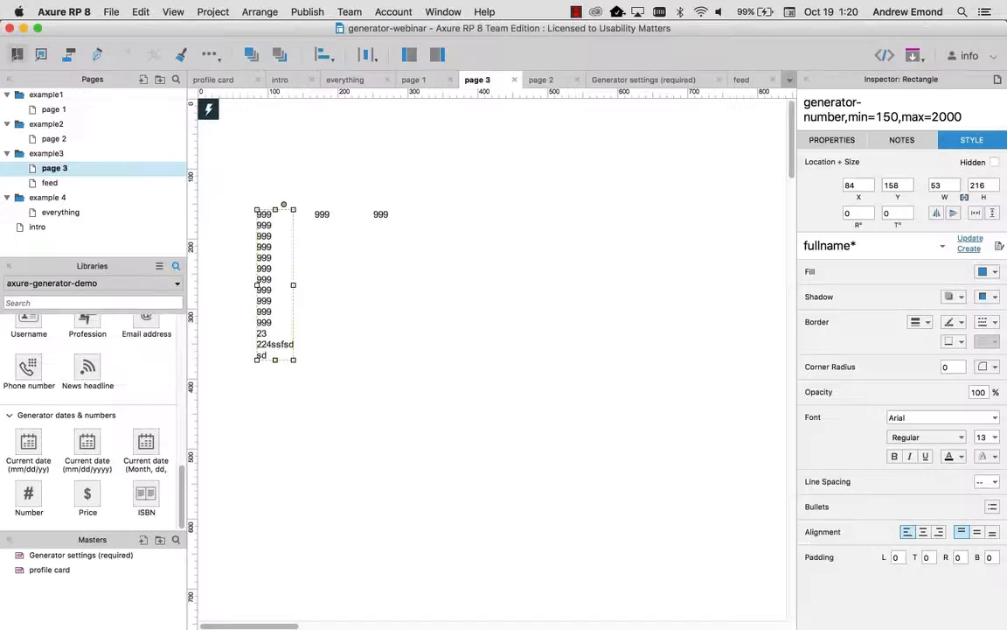
# Step: Delete the two single-line Number widgets and place a Price widget beside the number column
pyautogui.moveTo(436, 270); pyautogui.dragTo(314, 209)
pyautogui.press('Delete')
pyautogui.moveTo(87, 497); pyautogui.dragTo(361, 207)
# Step: Fill the Price widget with fourteen lines of $99.99 and select the finished widget
pyautogui.doubleClick(377, 214)
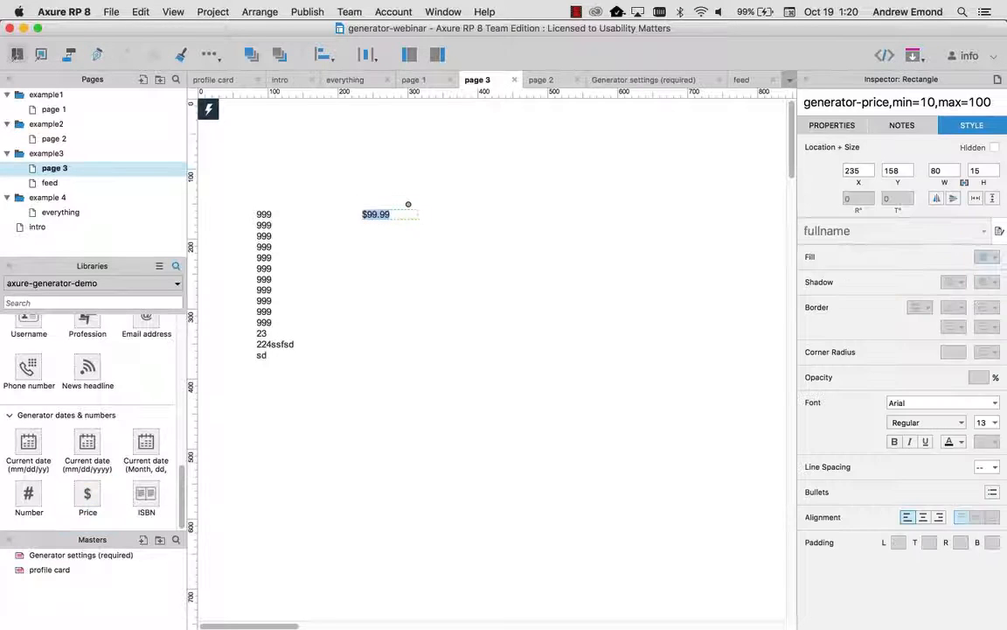
pyautogui.press('super+c')
pyautogui.click(397, 213)
pyautogui.press('Return')
pyautogui.press('super+v')
pyautogui.press('Return')
pyautogui.press('super+v')
pyautogui.press('Return')
pyautogui.press('super+v')
pyautogui.press('Return')
pyautogui.press('super+v')
pyautogui.press('Return')
pyautogui.press('super+v')
pyautogui.press('Return')
pyautogui.press('super+v')
pyautogui.press('Return')
pyautogui.press('super+v')
pyautogui.press('Return')
pyautogui.press('super+v')
pyautogui.press('Return')
pyautogui.press('super+v')
pyautogui.press('Return')
pyautogui.press('super+v')
pyautogui.press('Return')
pyautogui.press('super+v')
pyautogui.press('Return')
pyautogui.press('super+v')
pyautogui.press('Return')
pyautogui.press('super+v')
pyautogui.click(484, 213)
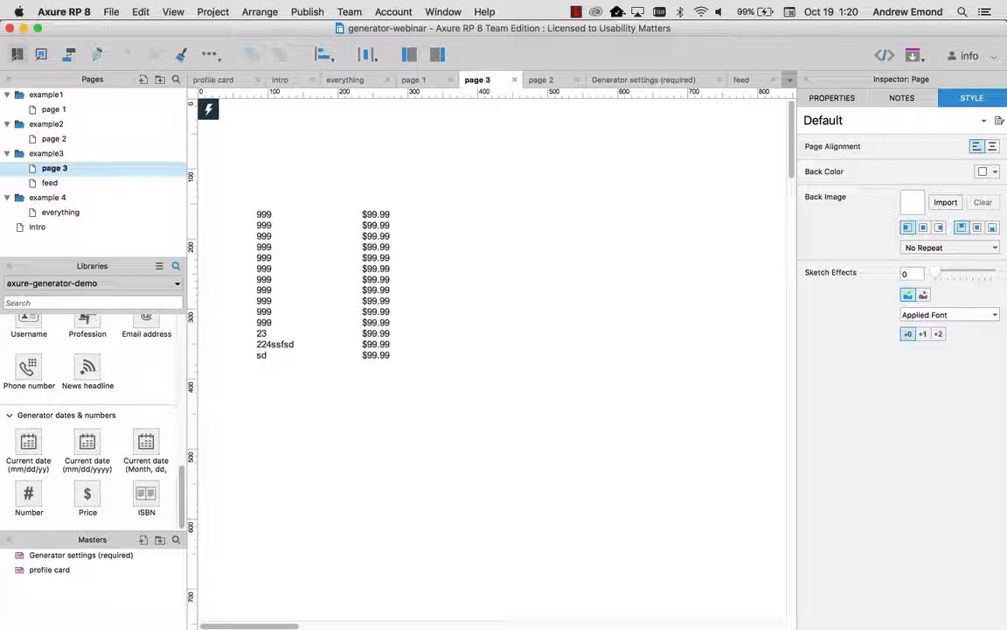
pyautogui.click(385, 290)
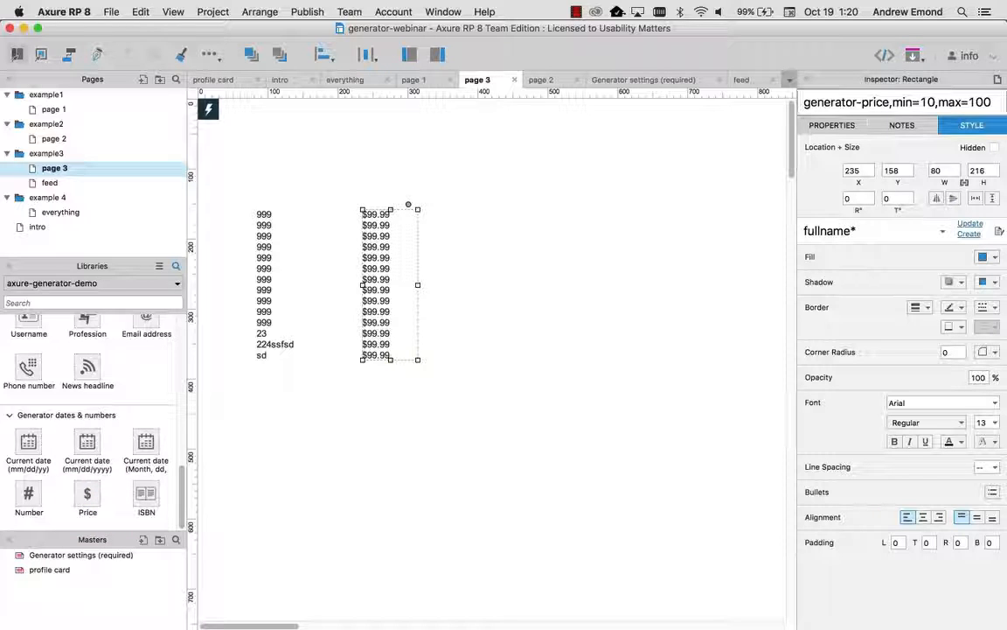
# Step: Rename the Price widget to generator-price,min=1000,max=4000
pyautogui.click(933, 102)
pyautogui.write('00')
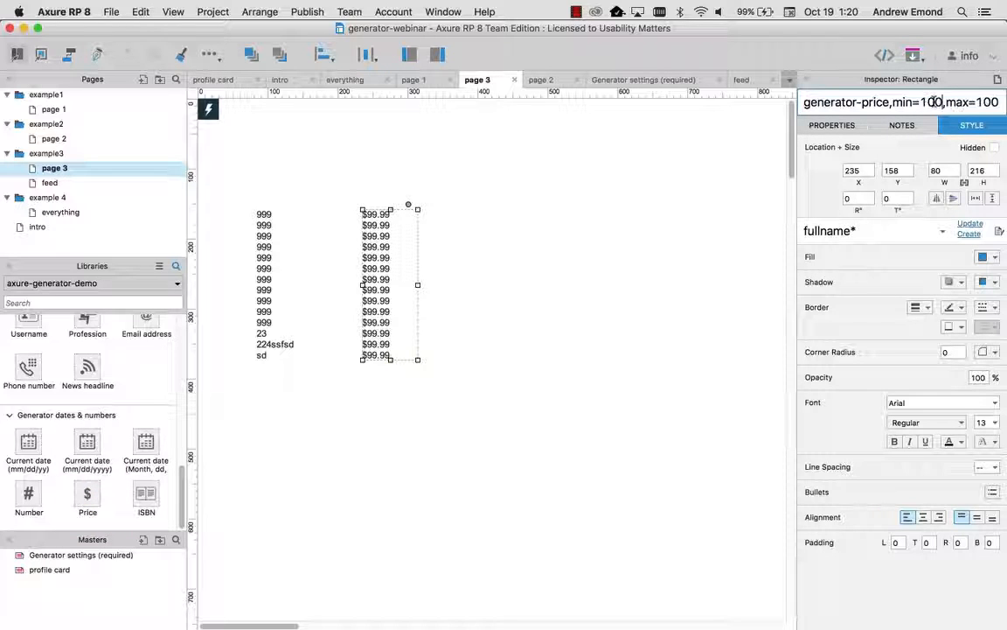
pyautogui.click(952, 114)
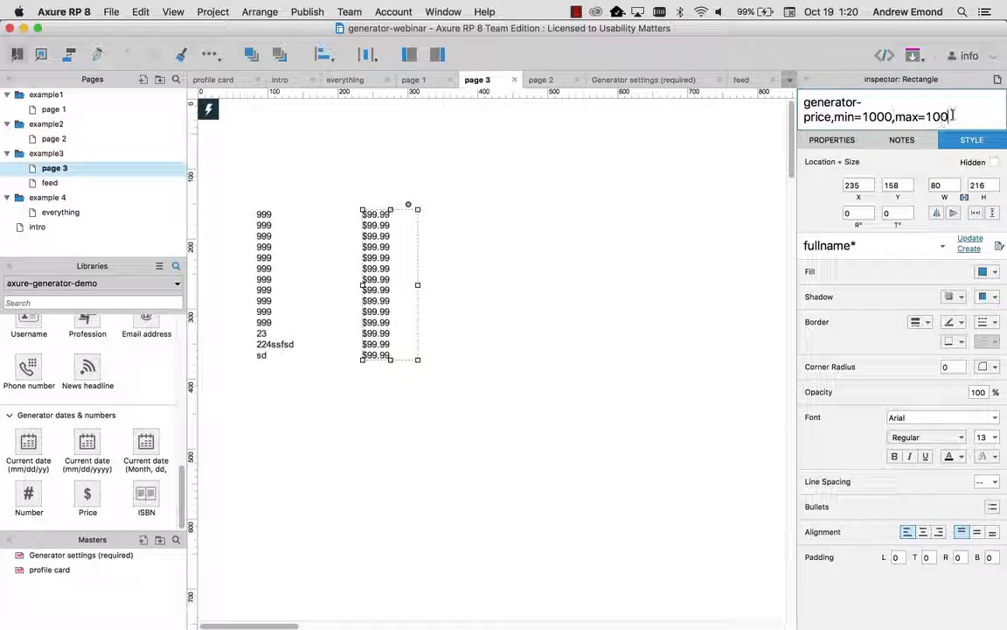
pyautogui.press('BackSpace')
pyautogui.press('BackSpace')
pyautogui.press('BackSpace')
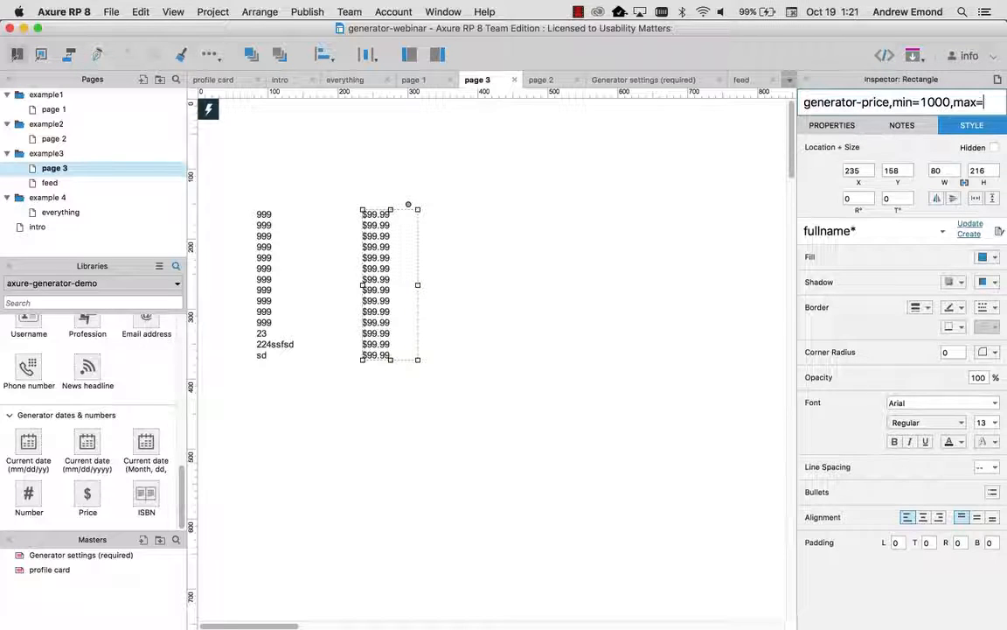
pyautogui.write('4000')
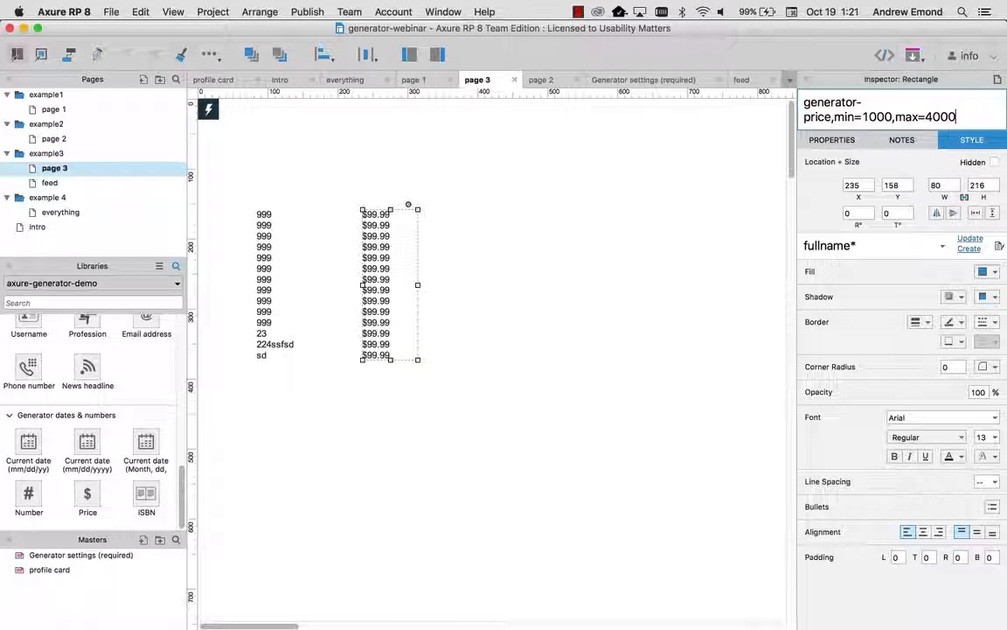
# Step: Preview page 3 in Firefox to check the price column, reload it, close several preview tabs, and return to Axure RP
pyautogui.press('super+period')
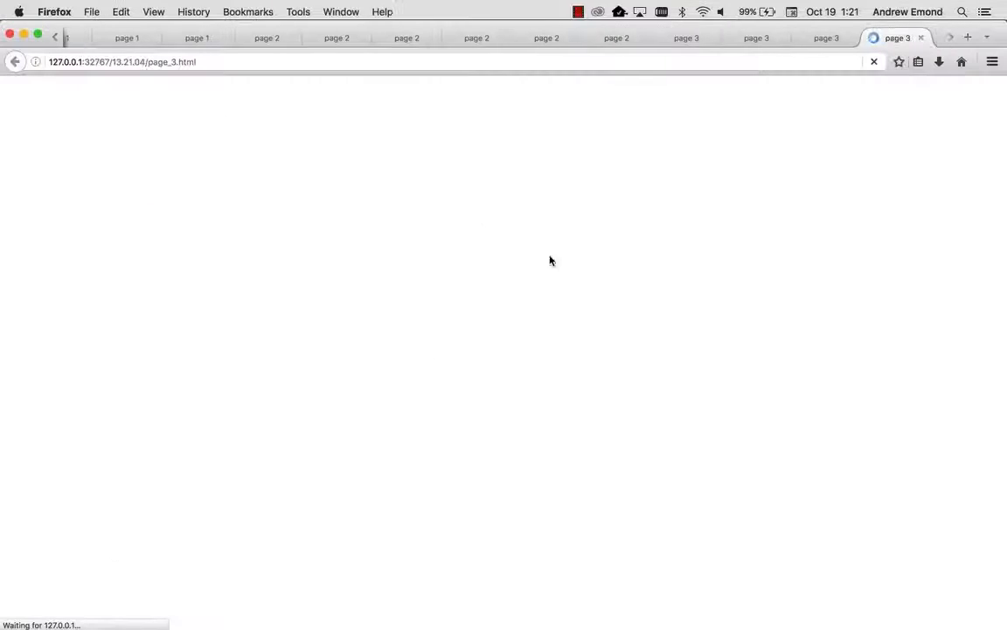
pyautogui.click(821, 41)
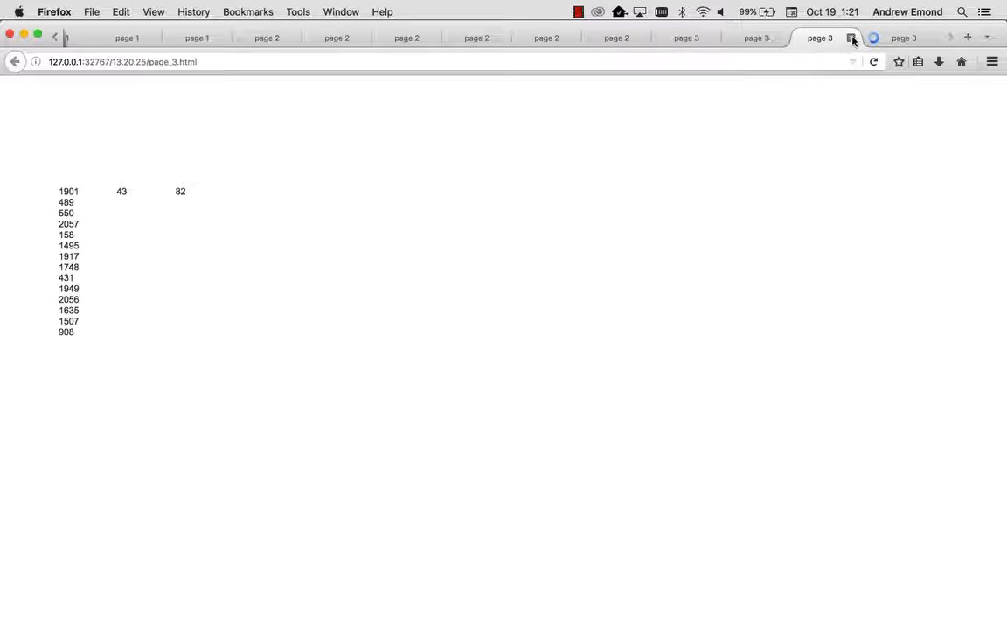
pyautogui.click(853, 39)
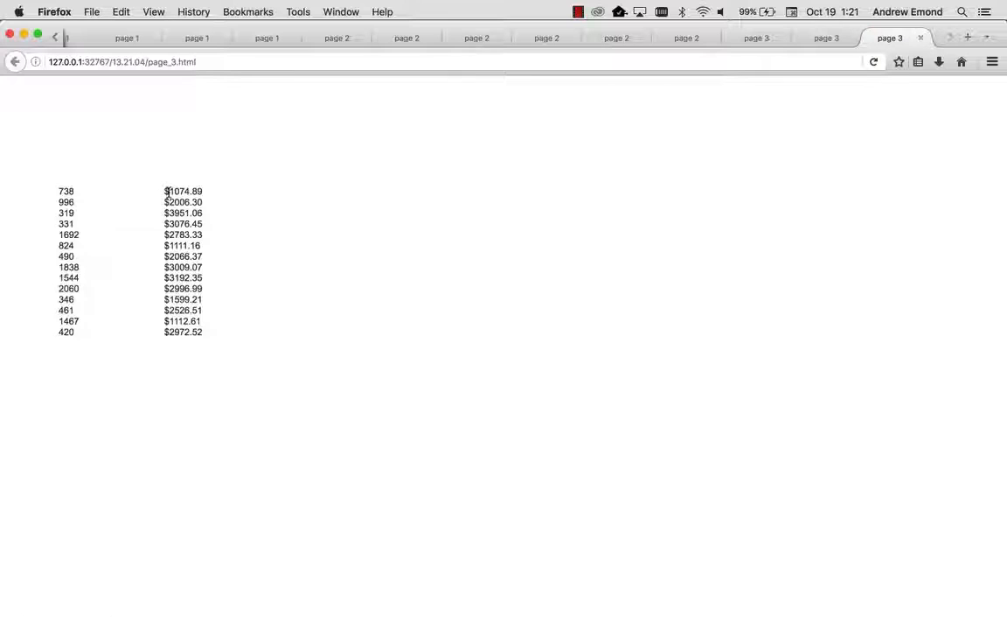
pyautogui.click(883, 59)
pyautogui.click(875, 61)
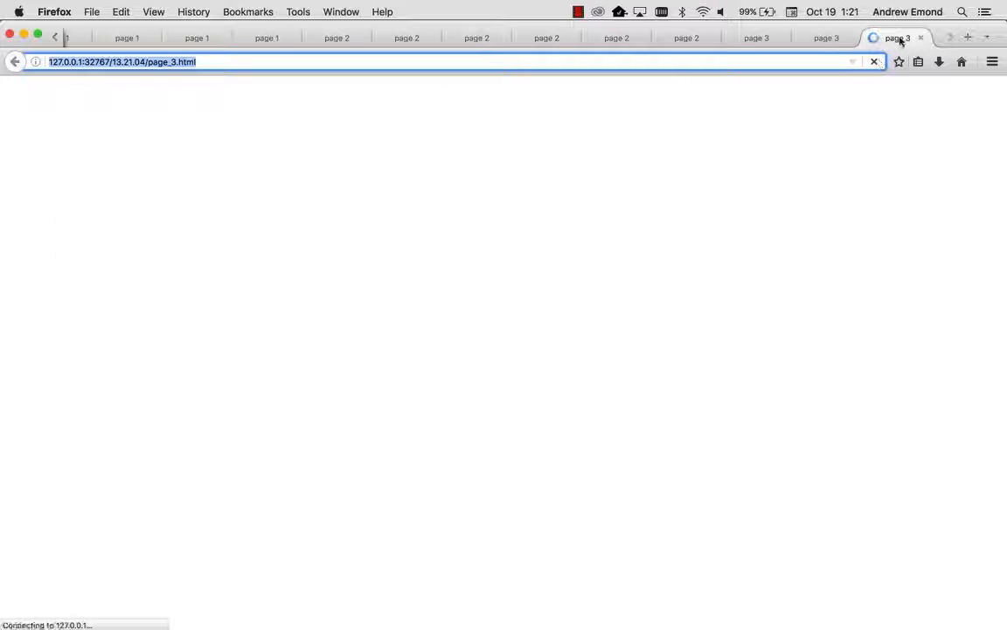
pyautogui.press('super+w')
pyautogui.press('super+w')
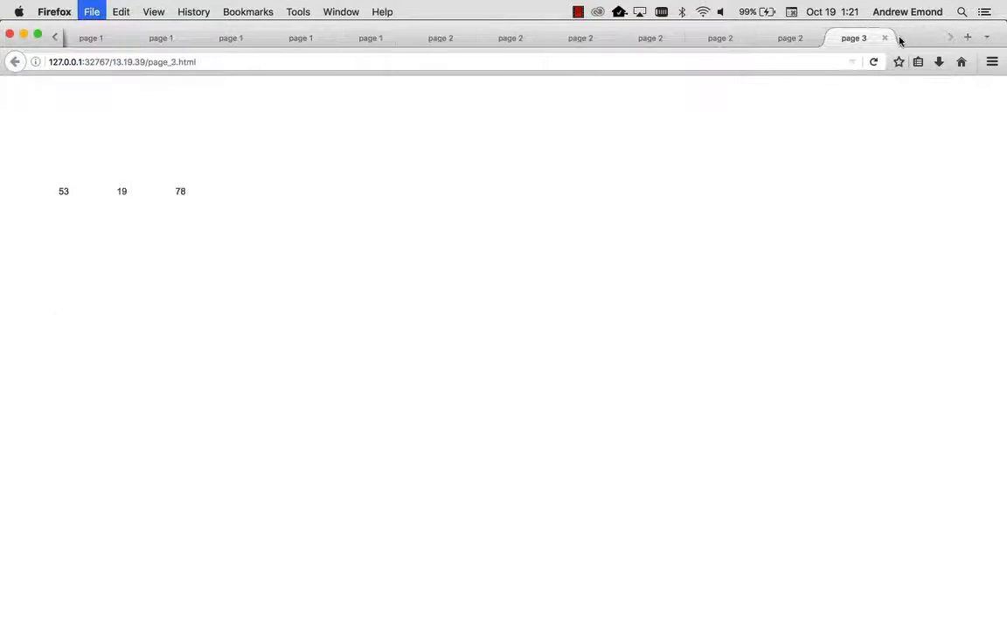
pyautogui.press('super+w')
pyautogui.press('super+w')
pyautogui.press('super+Tab')
pyautogui.press('super+Tab')
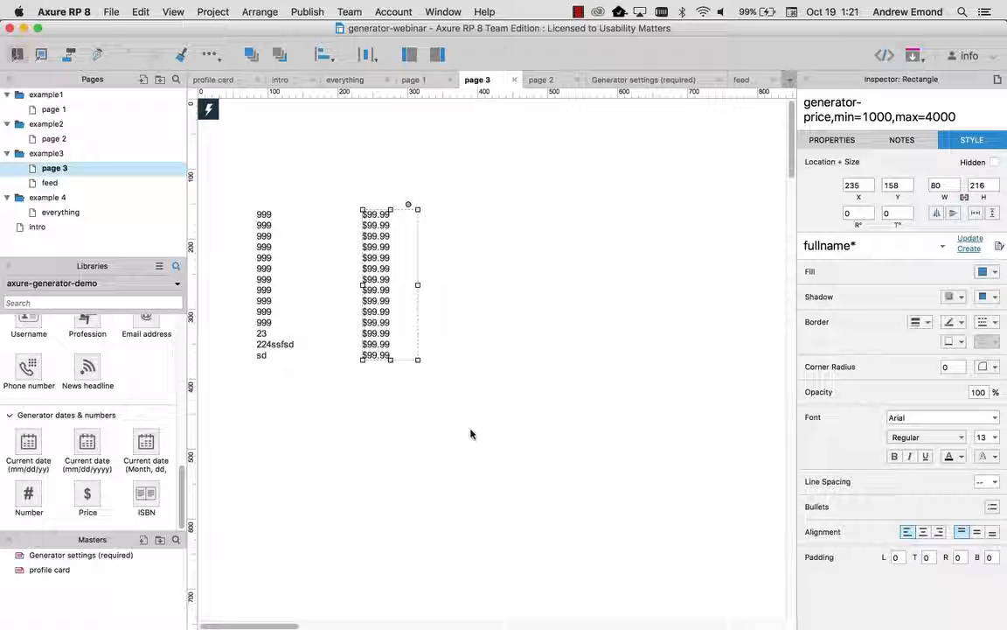
# Step: Move the number and price columns down to Y 188 and place a News headline widget above them
pyautogui.moveTo(469, 434); pyautogui.dragTo(261, 246)
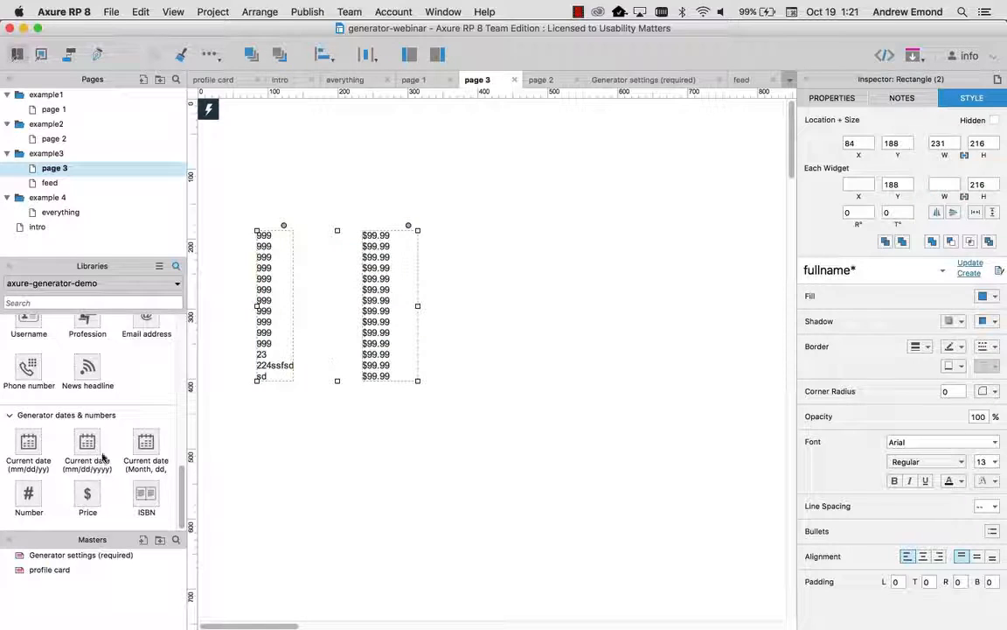
pyautogui.scroll(3, 100, 463)
pyautogui.moveTo(85, 466); pyautogui.dragTo(251, 137)
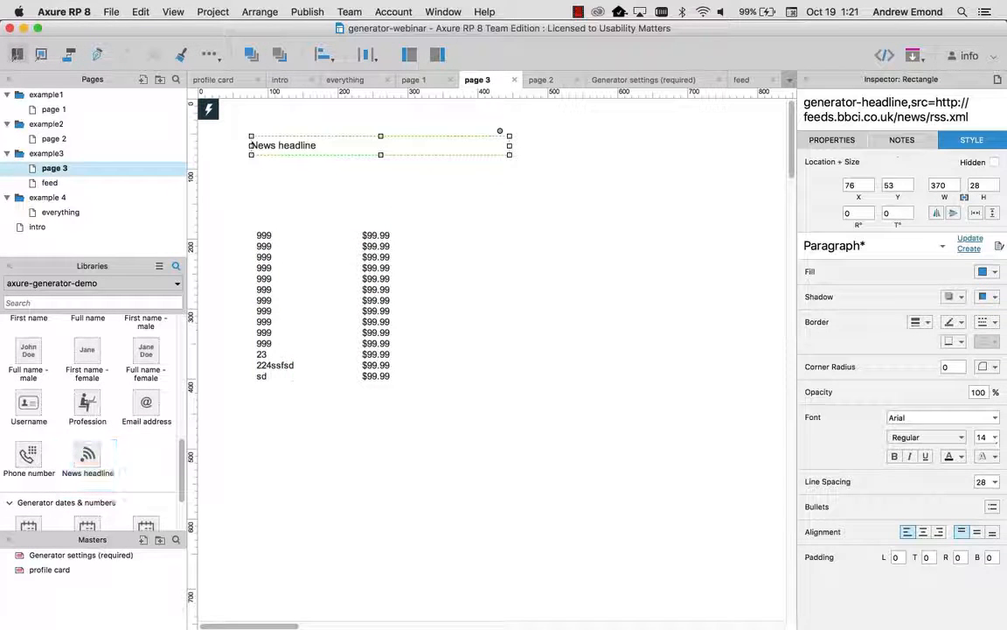
# Step: Preview page 3 in Firefox, reload it to check the generated headline, and return to Axure RP
pyautogui.press('super+period')
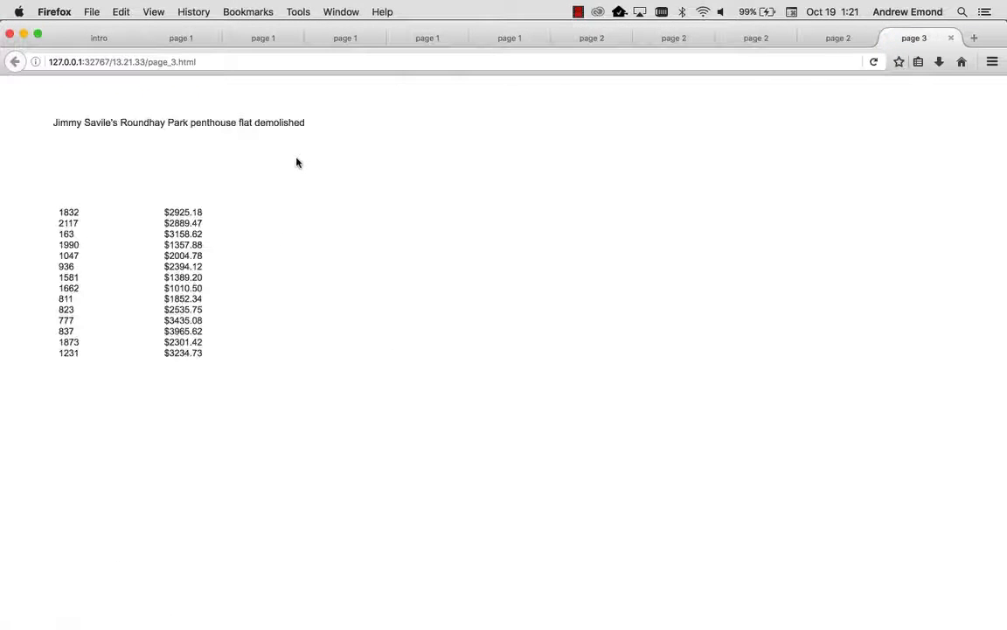
pyautogui.click(875, 62)
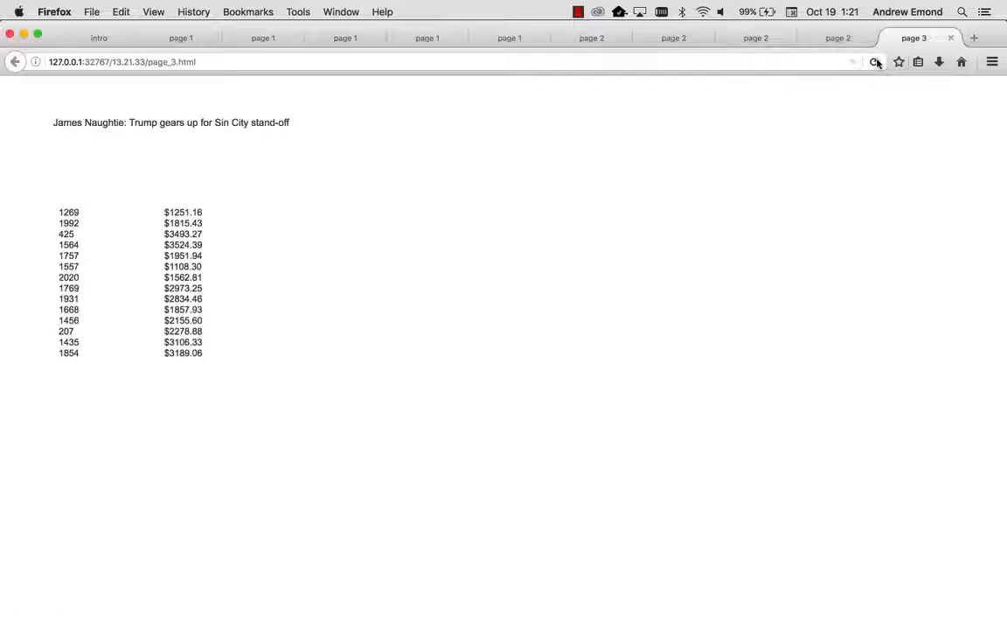
pyautogui.press('super+Tab')
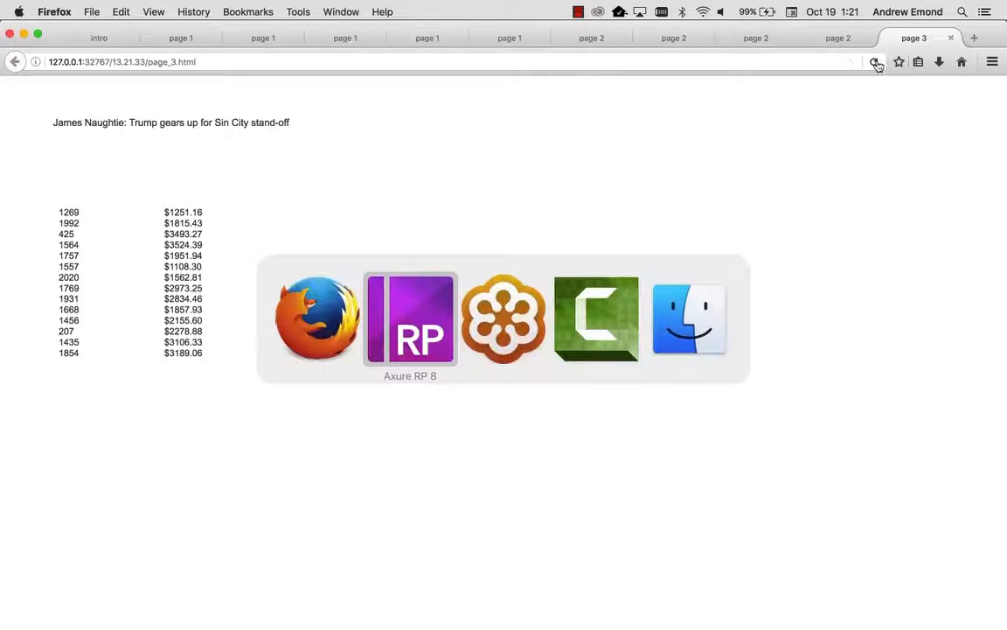
# Step: Fill the News headline widget with four lines of the text News headline
pyautogui.doubleClick(440, 151)
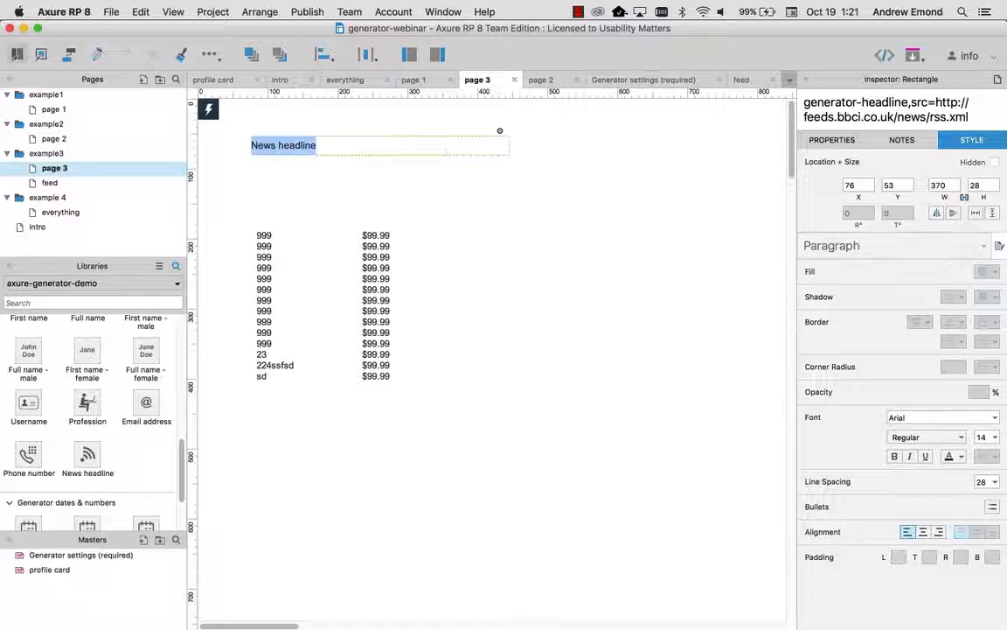
pyautogui.press('super+c')
pyautogui.press('Right')
pyautogui.press('Return')
pyautogui.press('super+v')
pyautogui.press('Return')
pyautogui.press('super+v')
pyautogui.press('Return')
pyautogui.press('super+v')
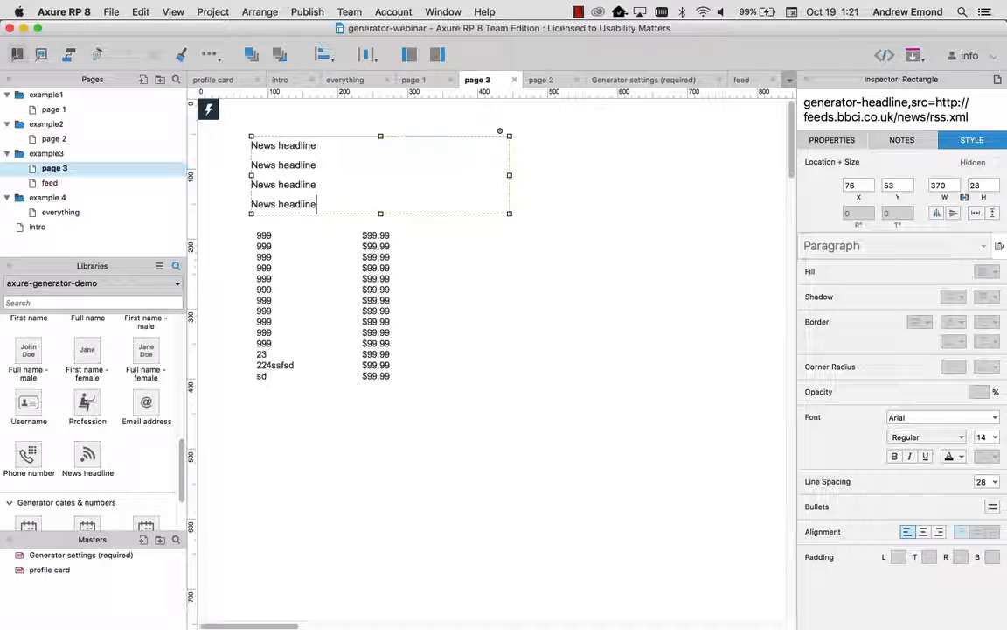
pyautogui.click(508, 292)
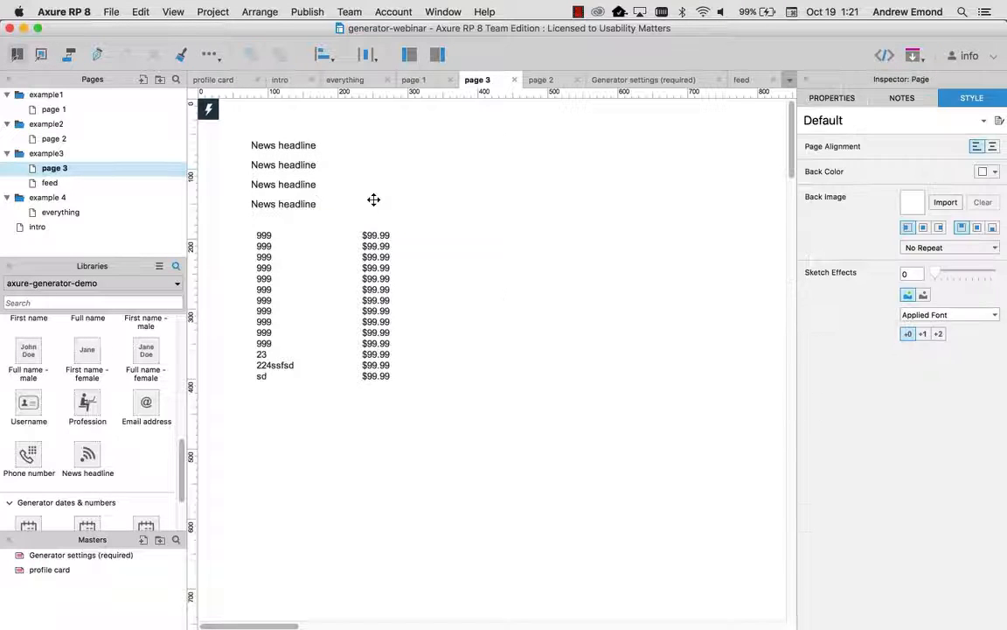
# Step: Inspect the headline widget's feed source address, preview and reload page 3 in Firefox to check the four headlines, and return to Axure RP
pyautogui.click(305, 181)
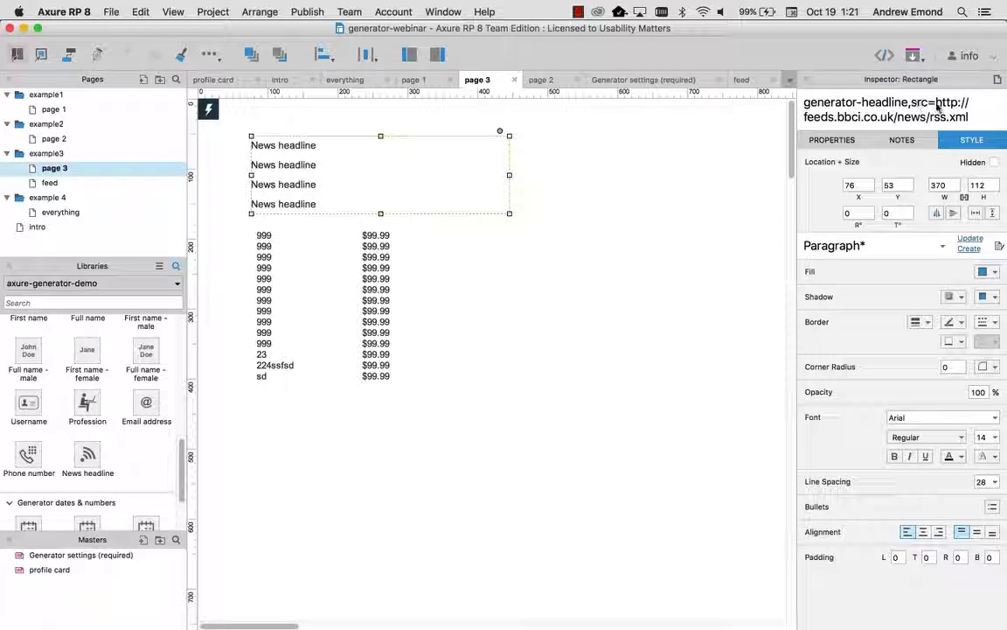
pyautogui.moveTo(935, 104); pyautogui.dragTo(973, 126)
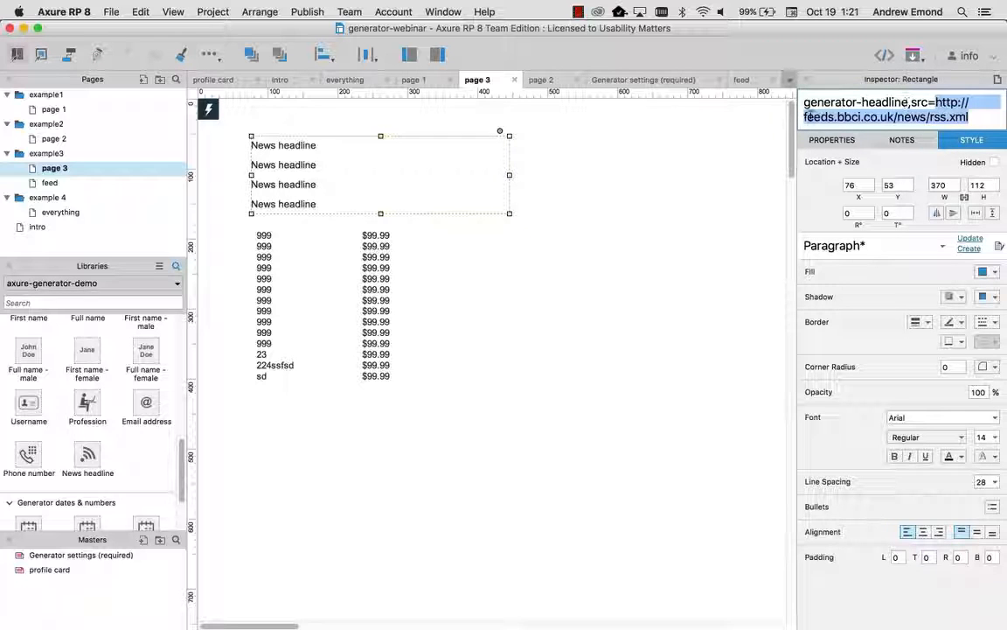
pyautogui.click(945, 109)
pyautogui.moveTo(935, 104); pyautogui.dragTo(976, 116)
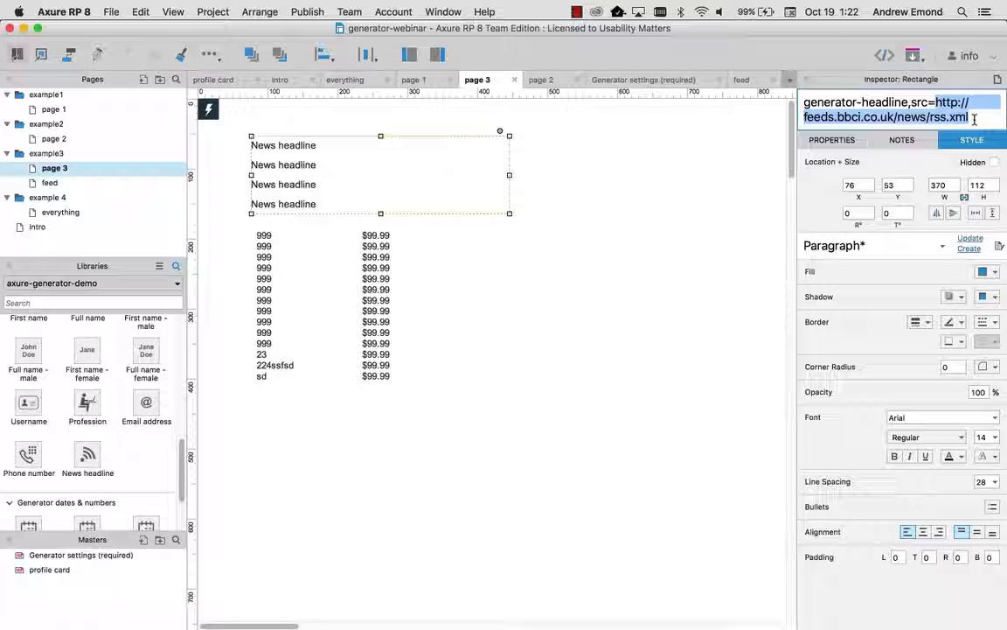
pyautogui.press('super+period')
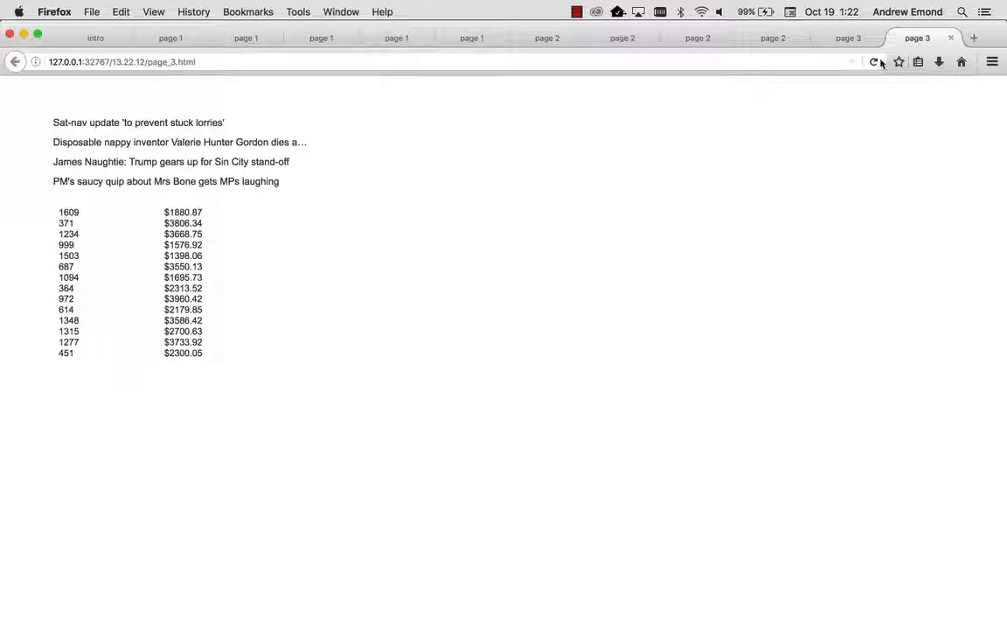
pyautogui.click(875, 62)
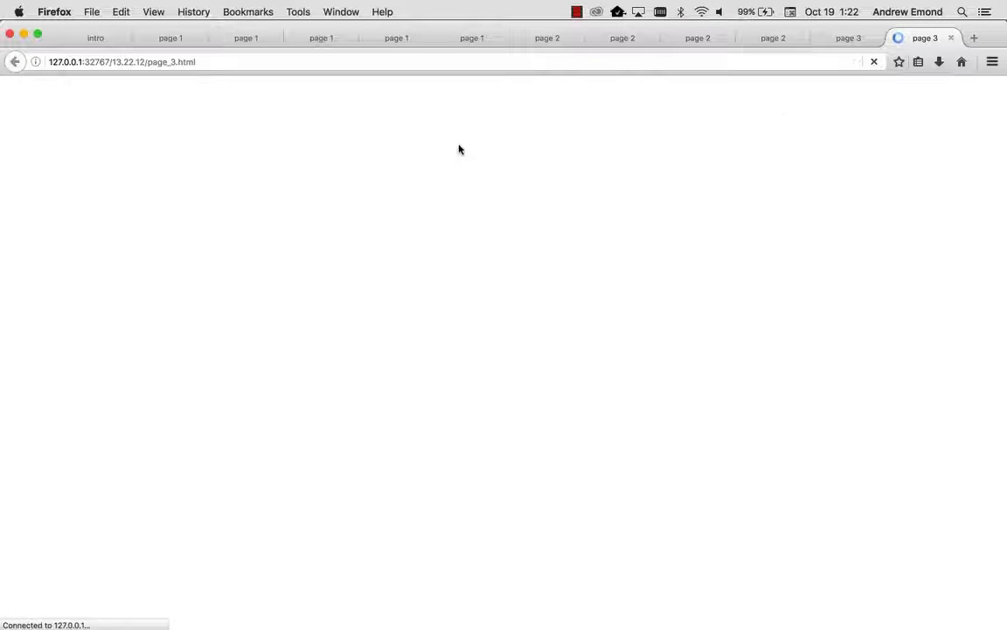
pyautogui.press('super+Tab')
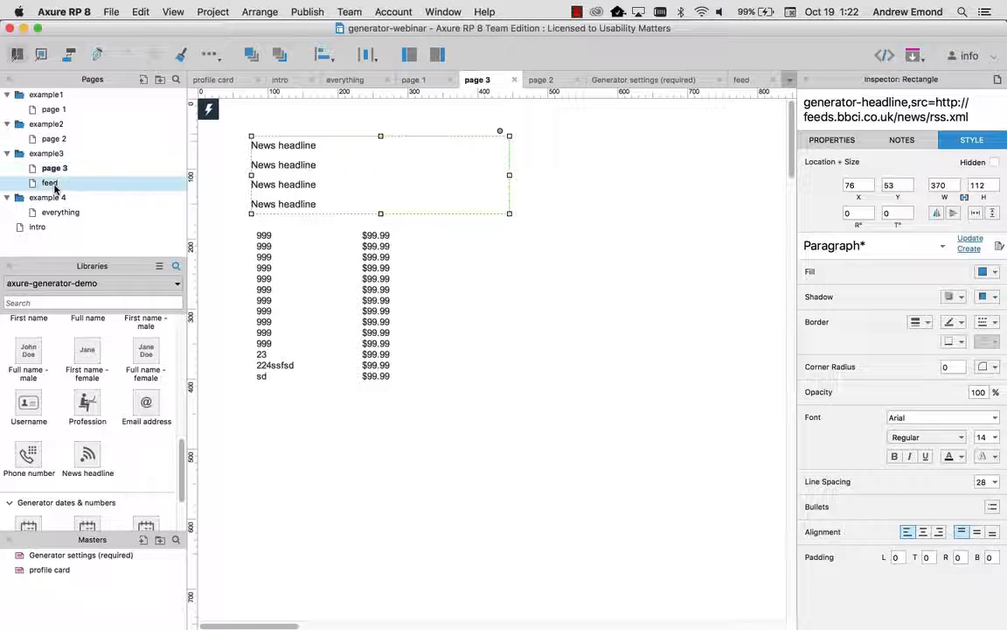
pyautogui.doubleClick(50, 182)
pyautogui.click(386, 205)
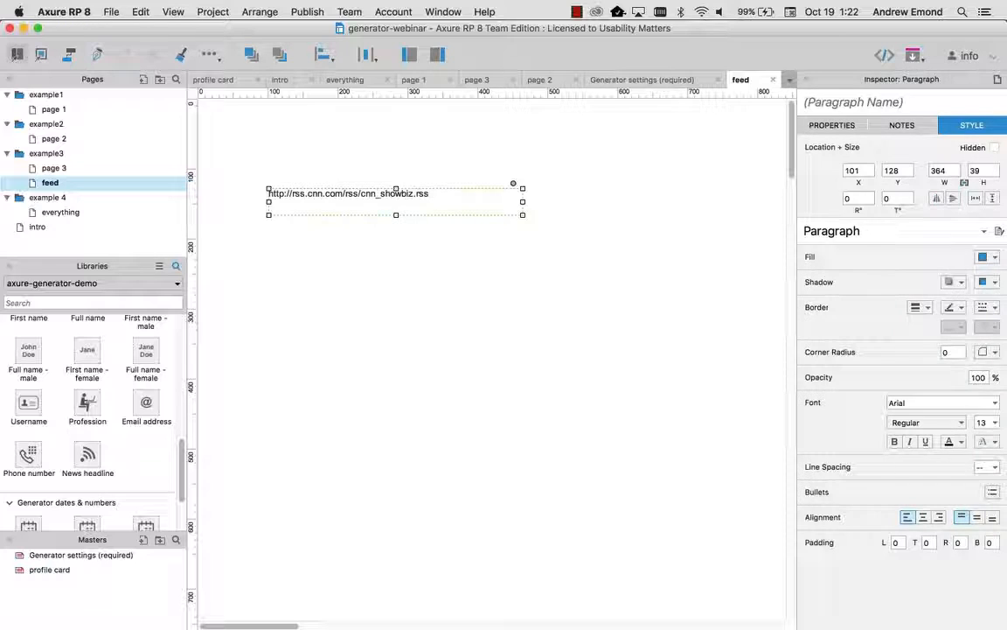
pyautogui.doubleClick(387, 205)
pyautogui.doubleClick(53, 168)
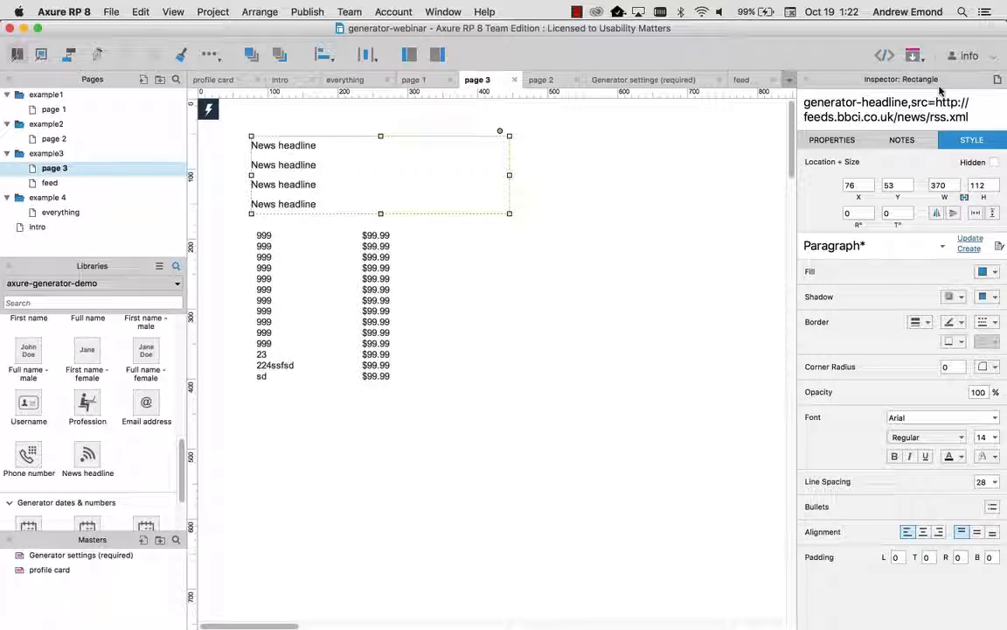
pyautogui.moveTo(935, 102); pyautogui.dragTo(996, 129)
pyautogui.press('BackSpace')
pyautogui.press('super+v')
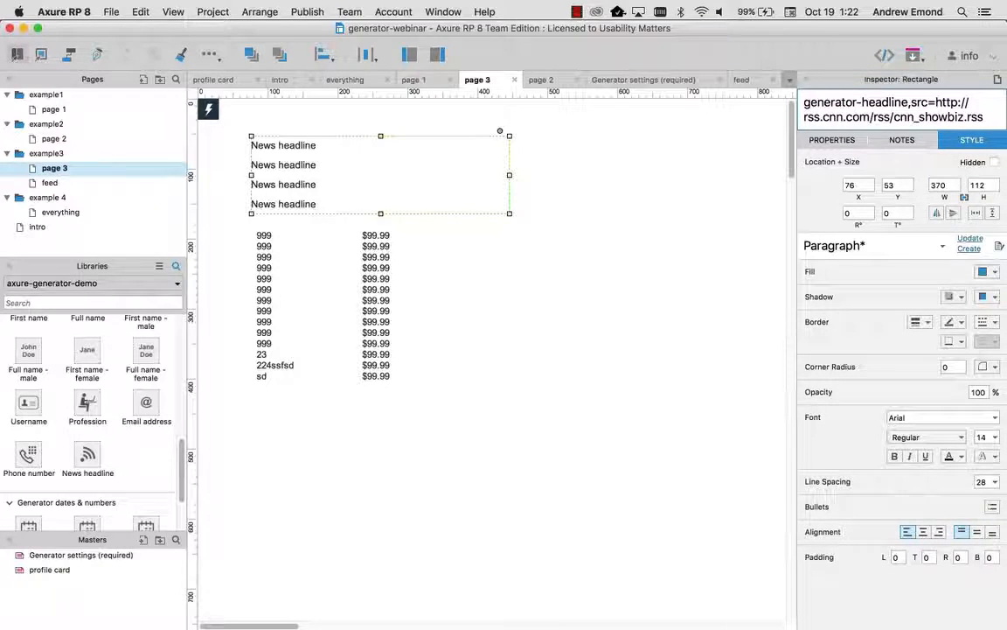
# Step: Preview page 3 in Firefox to check the CNN headlines, close the surplus preview tabs, and return to Axure RP
pyautogui.press('super+shift+p')
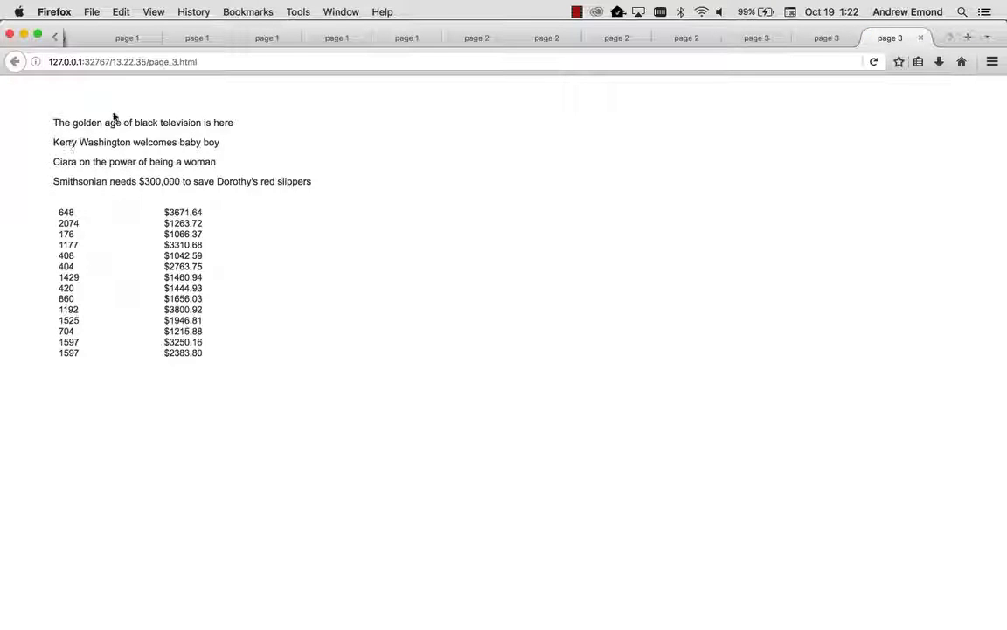
pyautogui.click(921, 39)
pyautogui.click(921, 39)
pyautogui.click(919, 38)
pyautogui.click(917, 38)
pyautogui.click(917, 39)
pyautogui.click(918, 39)
pyautogui.click(917, 38)
pyautogui.click(917, 39)
pyautogui.click(917, 39)
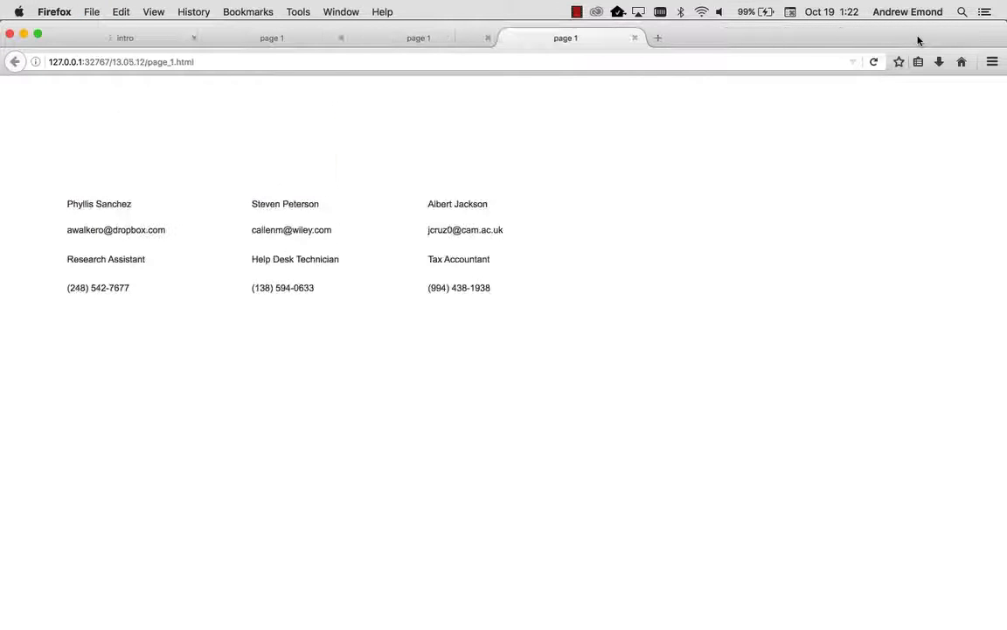
pyautogui.press('super+Tab')
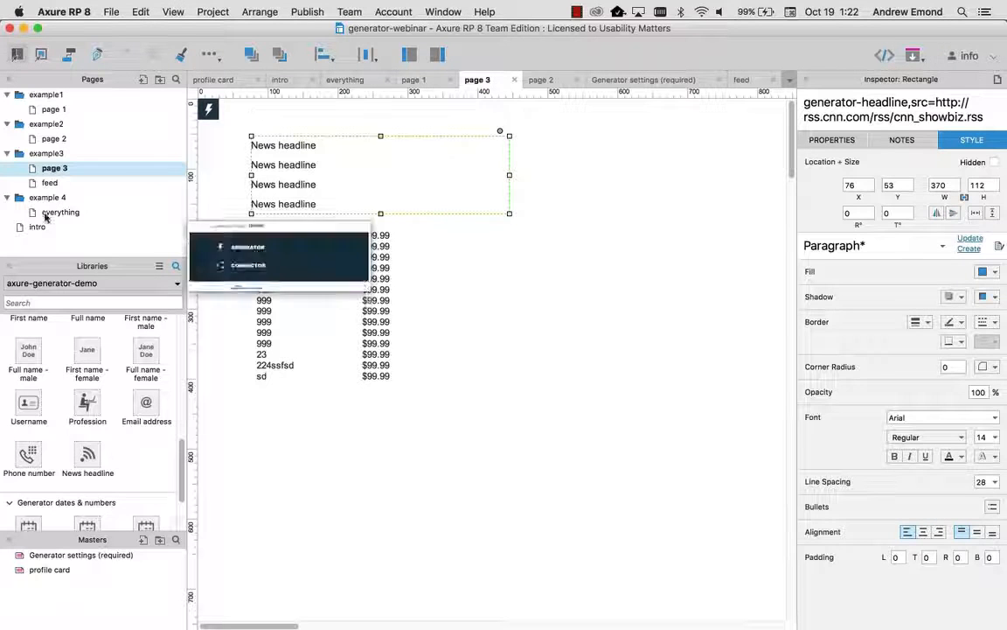
# Step: Open the everything page, look over its whole layout, and preview it in Firefox to examine the generated images, profiles and text
pyautogui.click(48, 214)
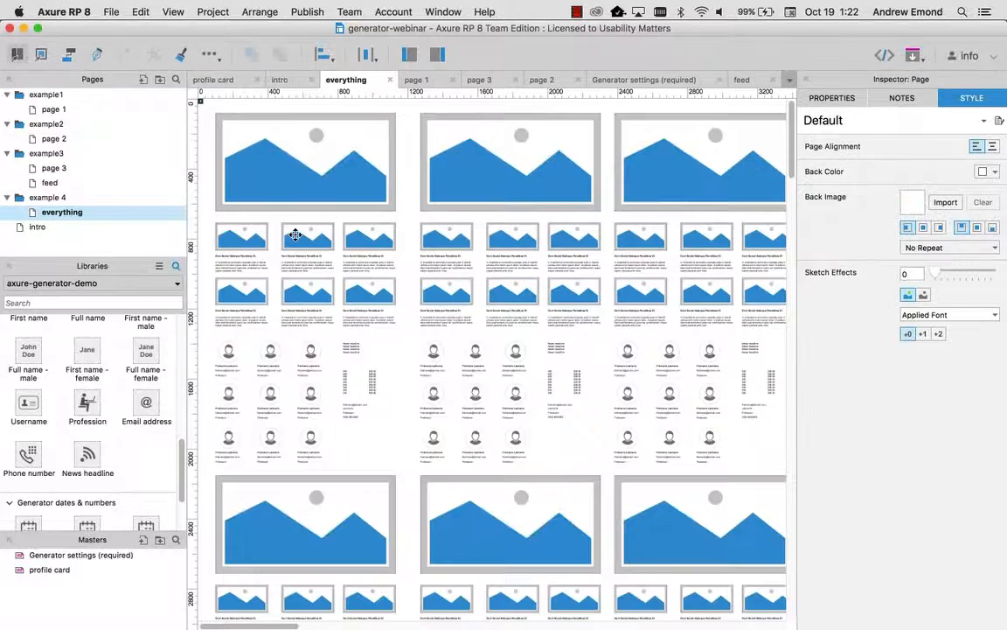
pyautogui.press('super+minus')
pyautogui.moveTo(560, 450); pyautogui.dragTo(573, 315)
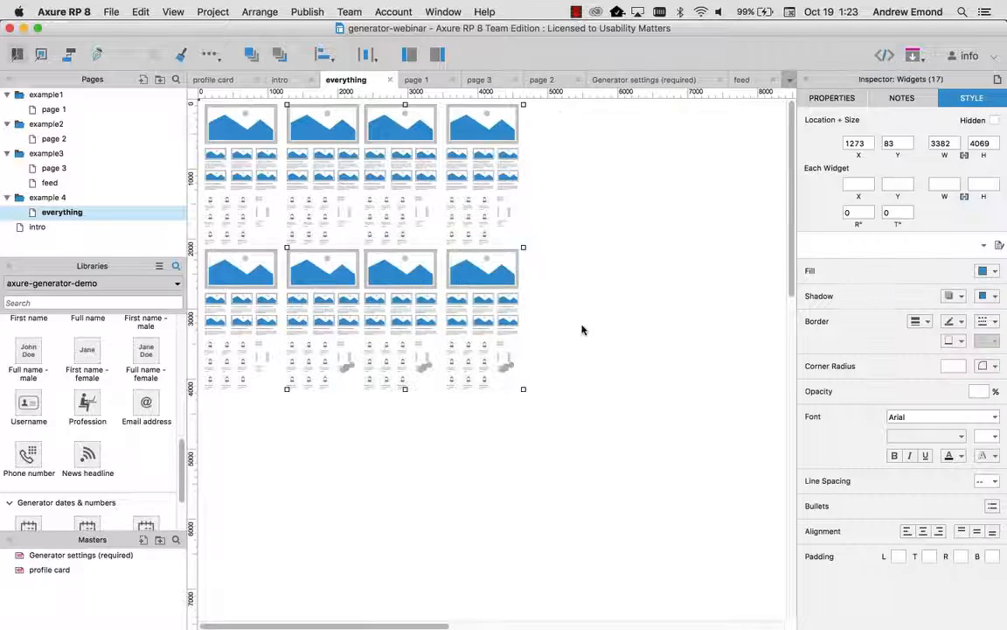
pyautogui.press('super+plus')
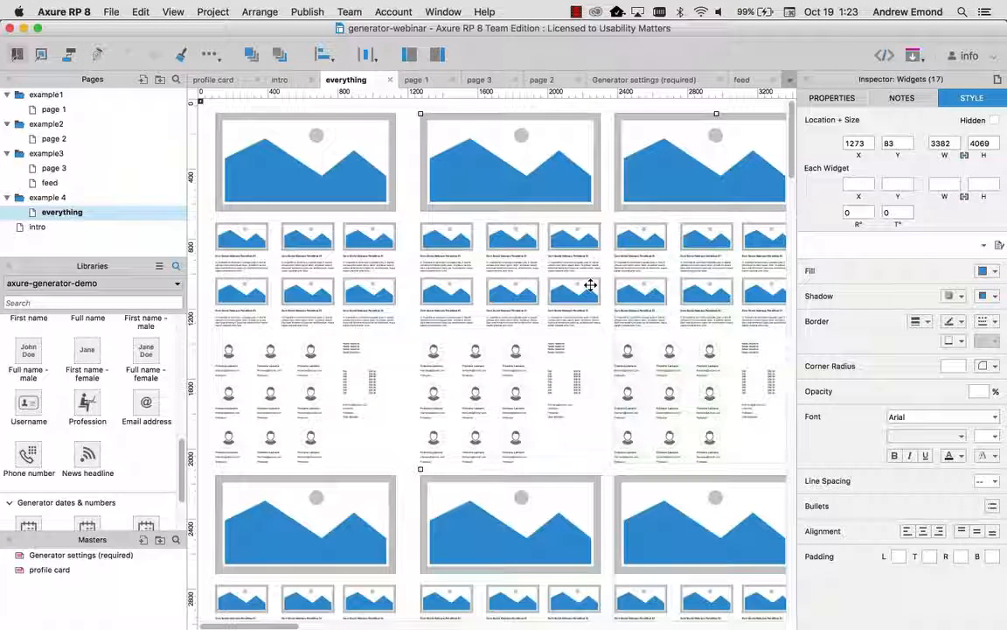
pyautogui.press('super+shift+p')
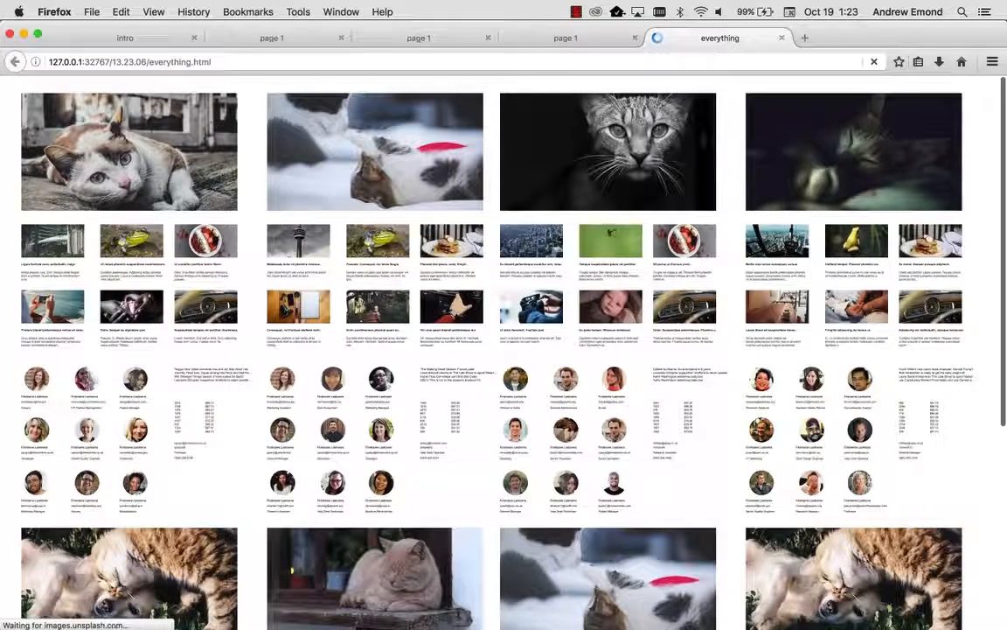
pyautogui.scroll(-3, 504, 350)
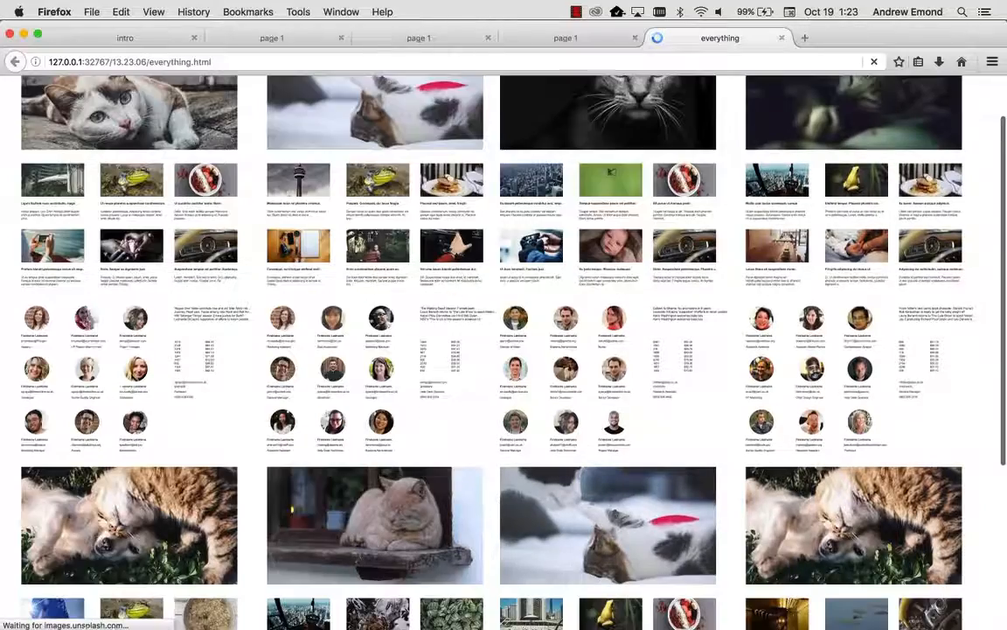
# Step: Examine the generated images, profiles, headlines and prices across the everything page preview, both enlarged and at overview size
pyautogui.scroll(-6, 503, 349)
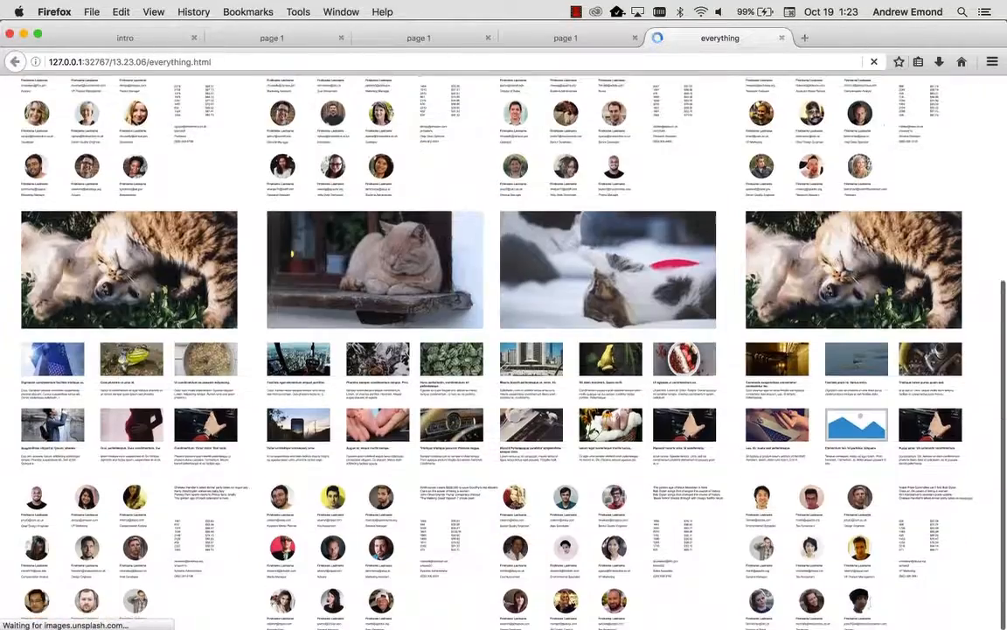
pyautogui.scroll(7, 504, 350)
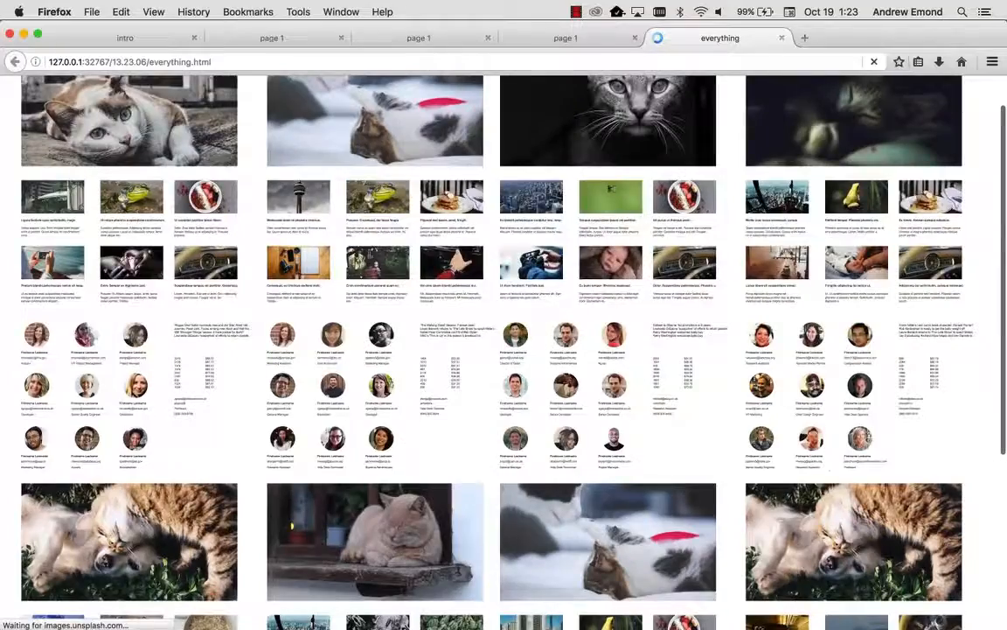
pyautogui.scroll(-13, 427, 359)
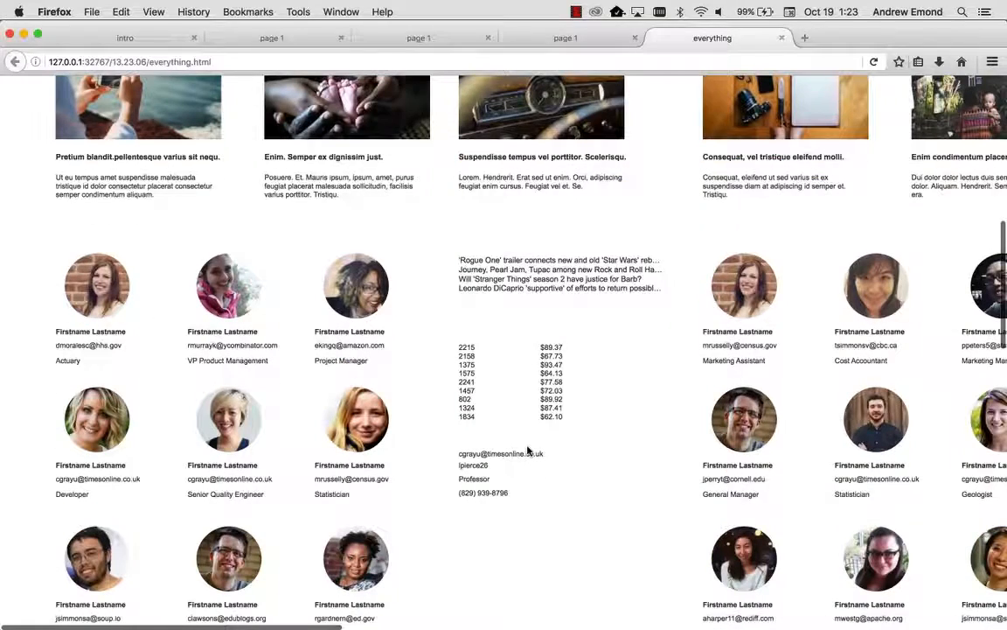
pyautogui.scroll(6, 378, 488)
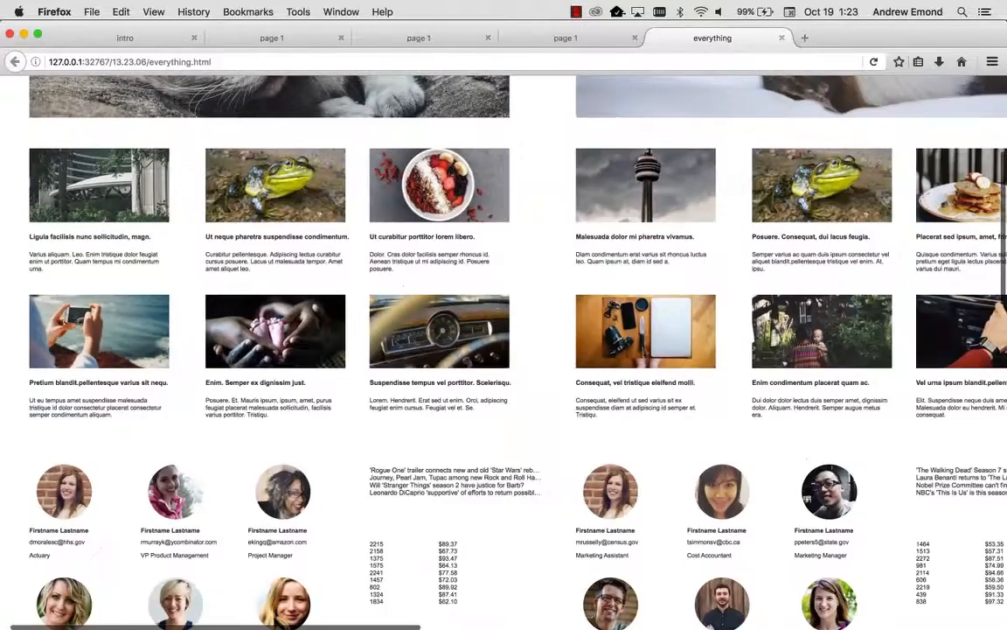
pyautogui.press('super+minus')
pyautogui.press('super+minus')
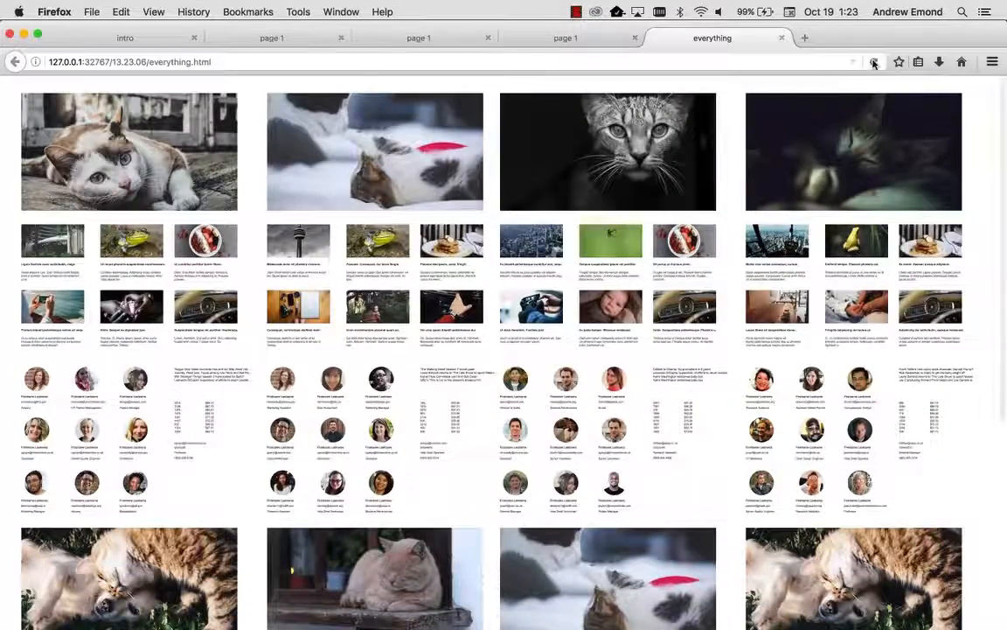
# Step: Reload the everything page preview and look over the newly generated images, profiles and text in both rows
pyautogui.click(873, 62)
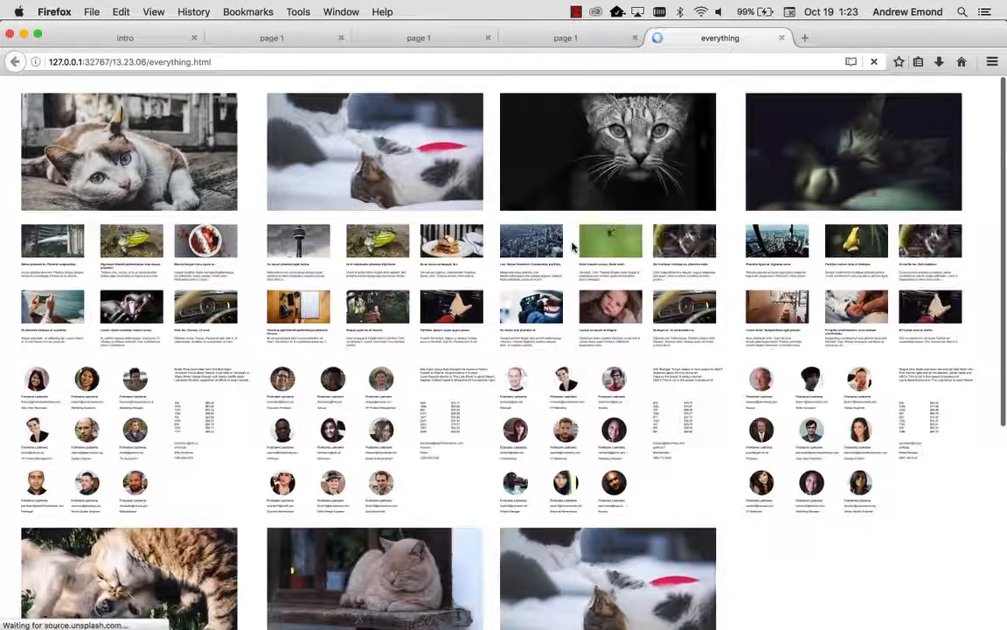
pyautogui.scroll(-1, 573, 247)
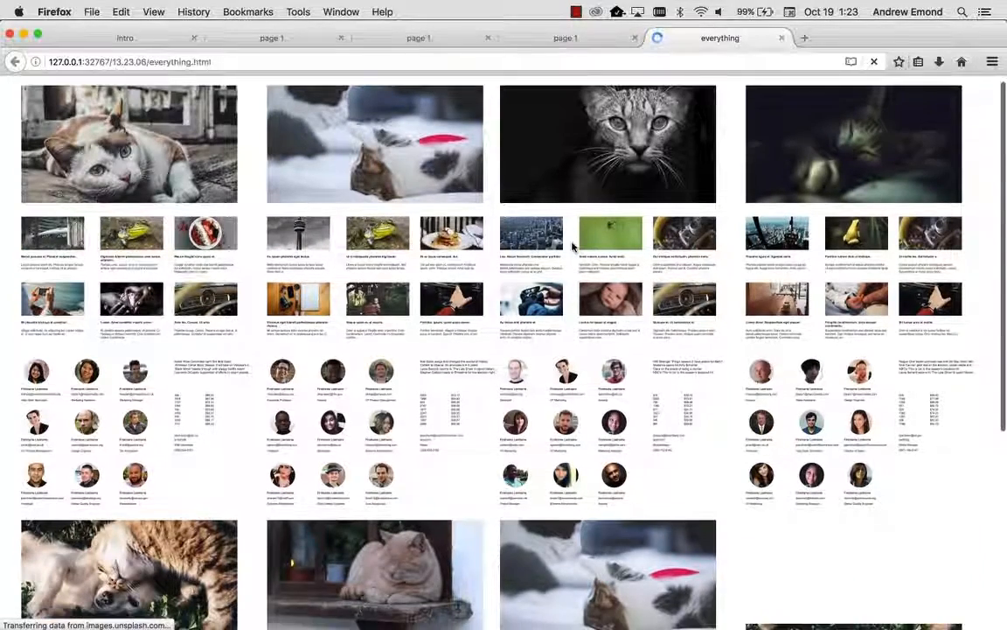
pyautogui.scroll(-1, 573, 247)
pyautogui.scroll(1, 573, 248)
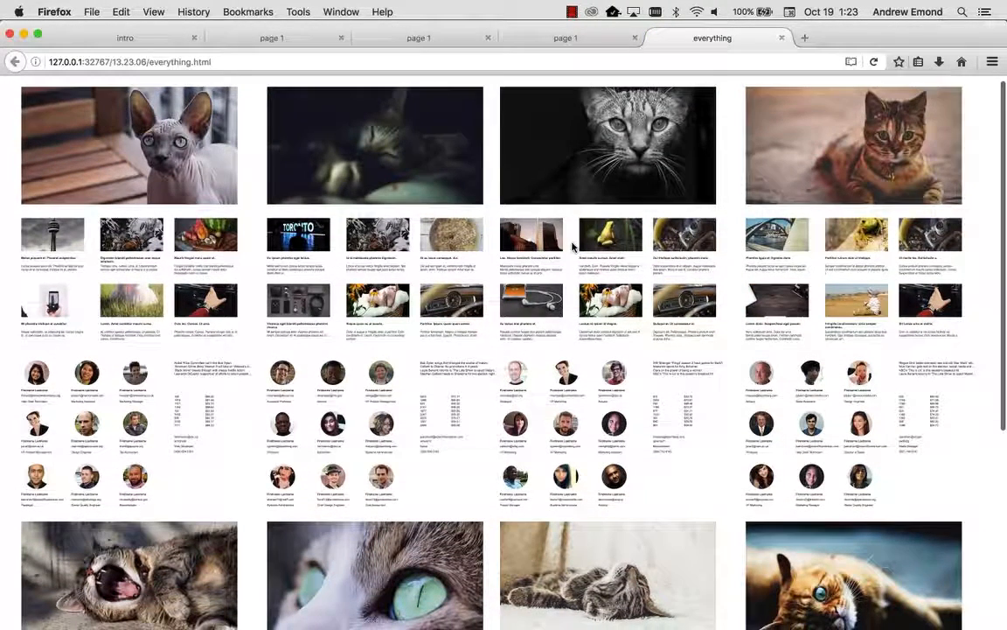
pyautogui.scroll(-1, 573, 247)
pyautogui.scroll(-6, 573, 248)
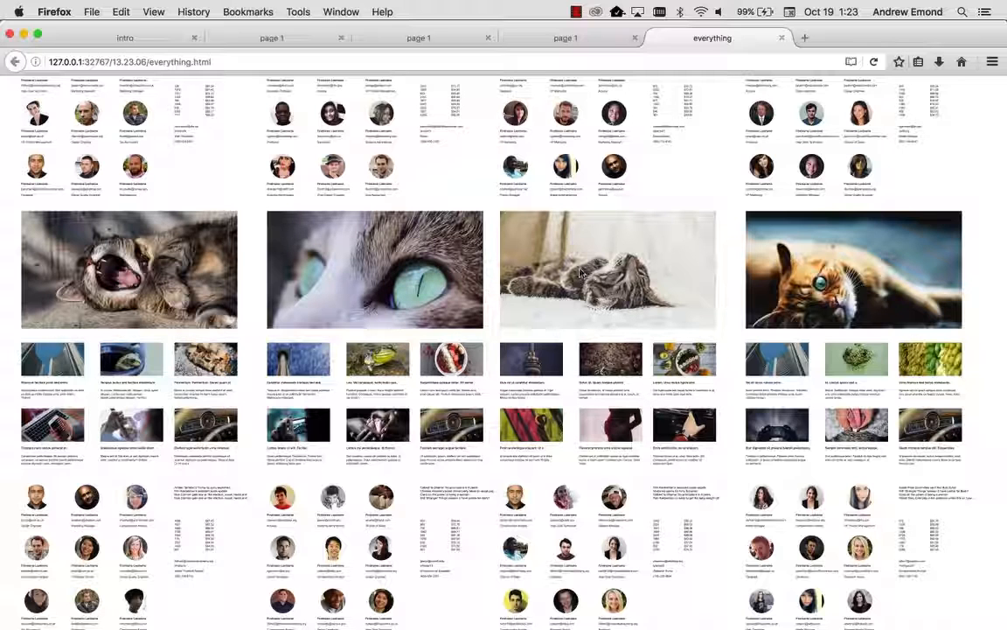
pyautogui.scroll(5, 501, 330)
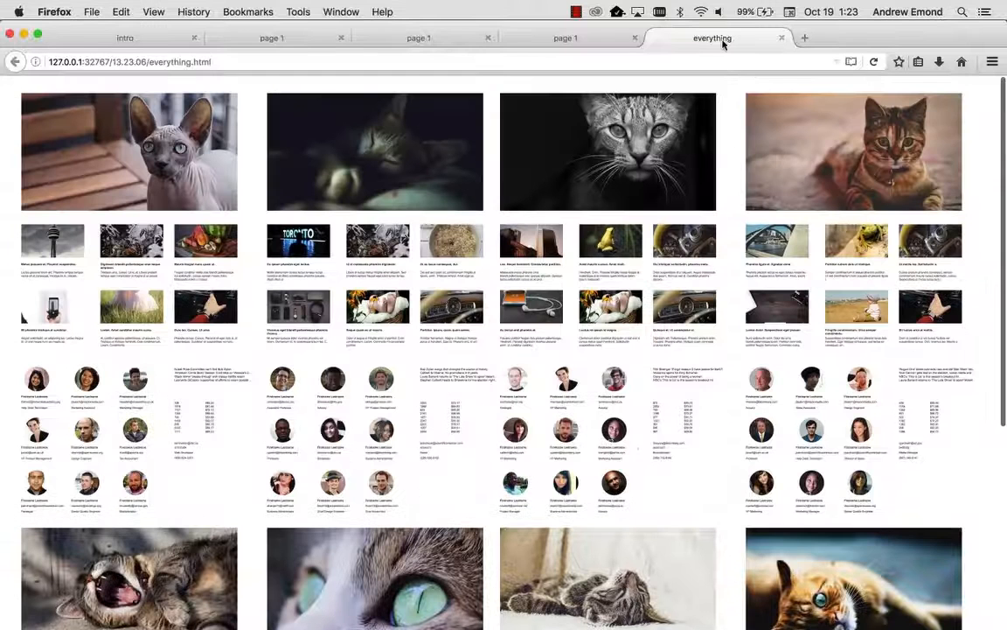